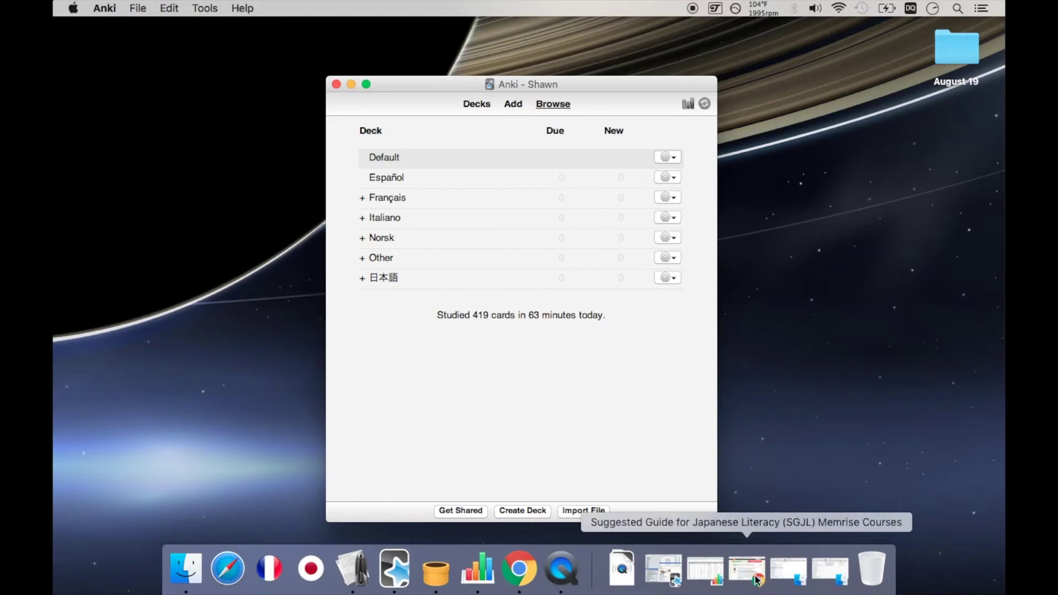
Restore the Kanji Koohii Forum guide and scroll to its Overall Material section.
{"action": "left_click", "coordinate": [755, 575]}
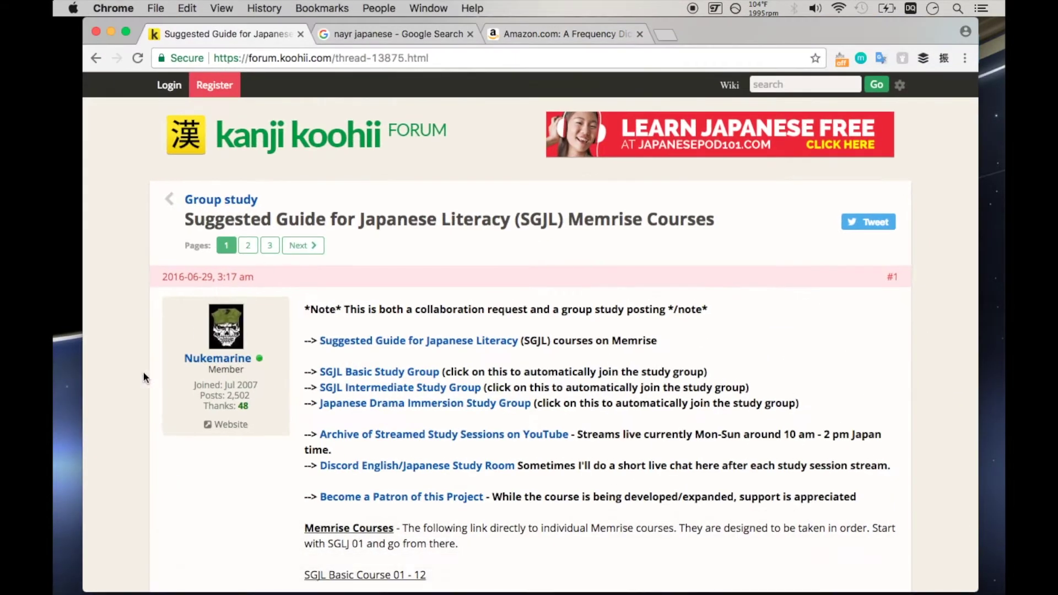
{"action": "scroll", "coordinate": [125, 406], "scroll_direction": "down", "scroll_amount": 6}
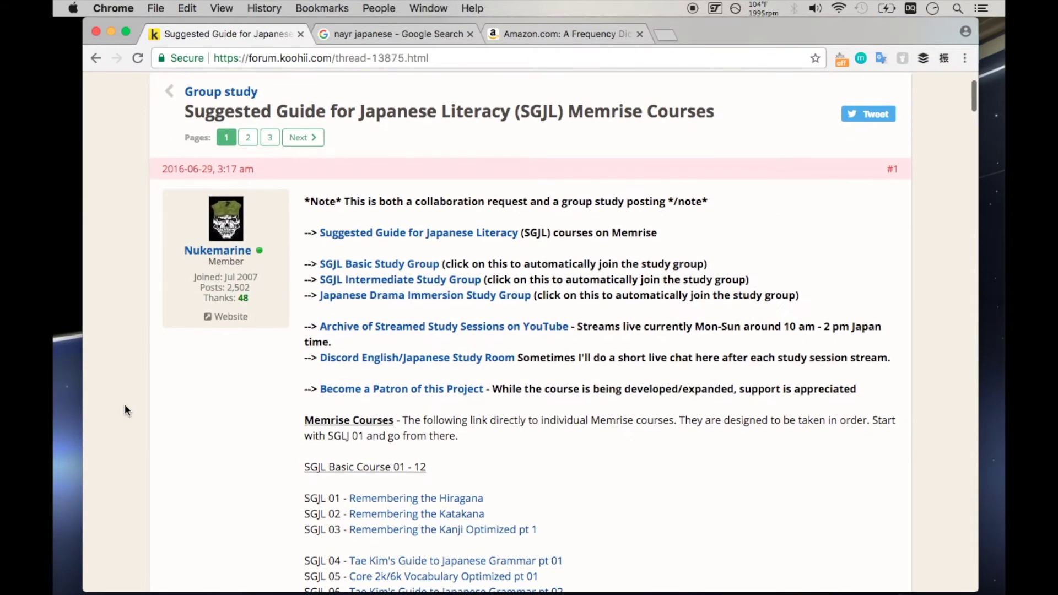
{"action": "scroll", "coordinate": [125, 410], "scroll_direction": "down", "scroll_amount": 19}
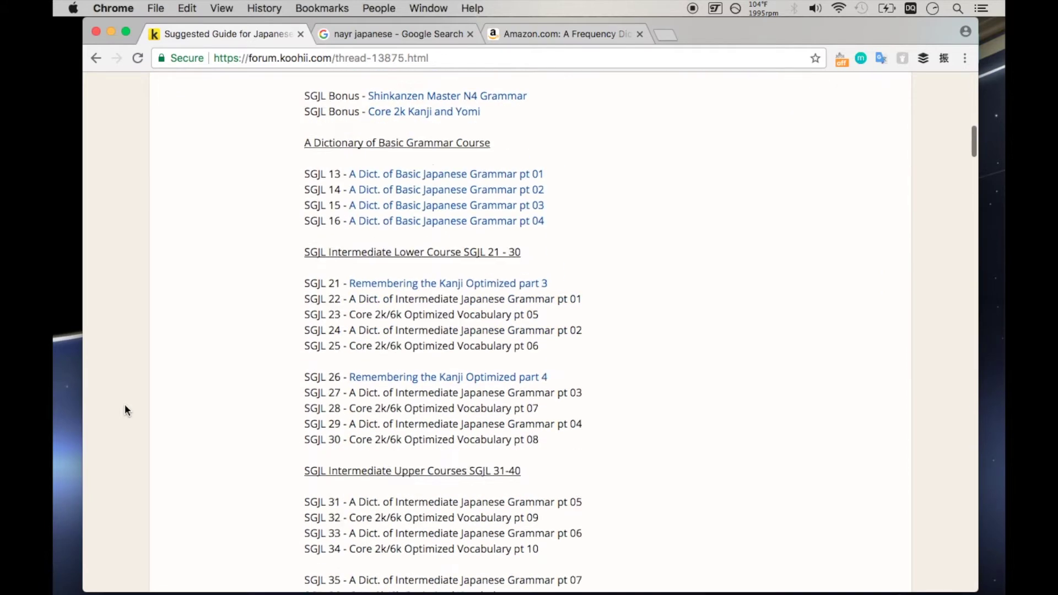
{"action": "scroll", "coordinate": [125, 406], "scroll_direction": "down", "scroll_amount": 8}
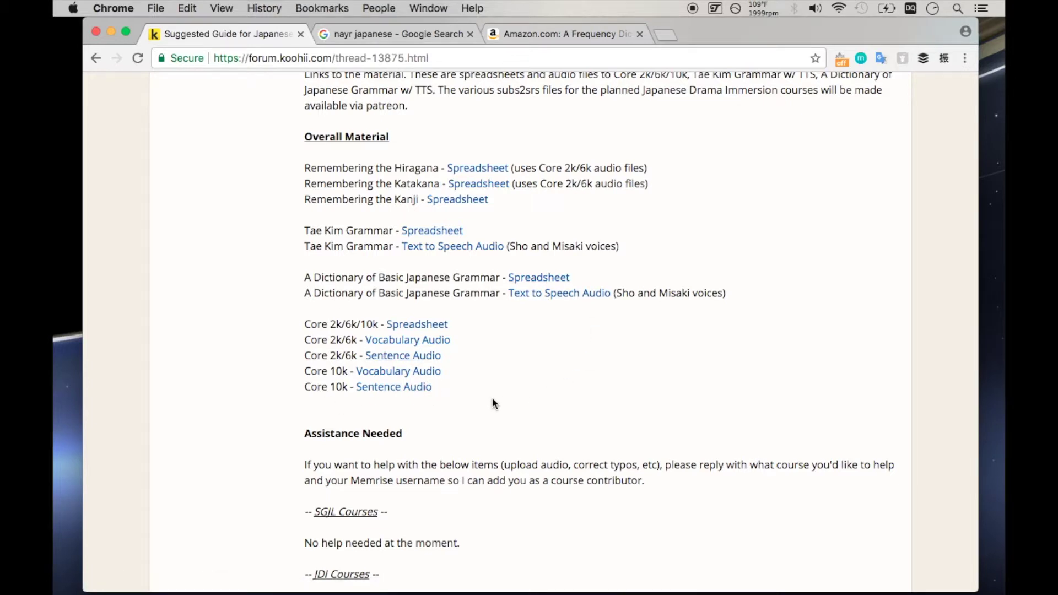
{"action": "scroll", "coordinate": [492, 399], "scroll_direction": "up", "scroll_amount": 1}
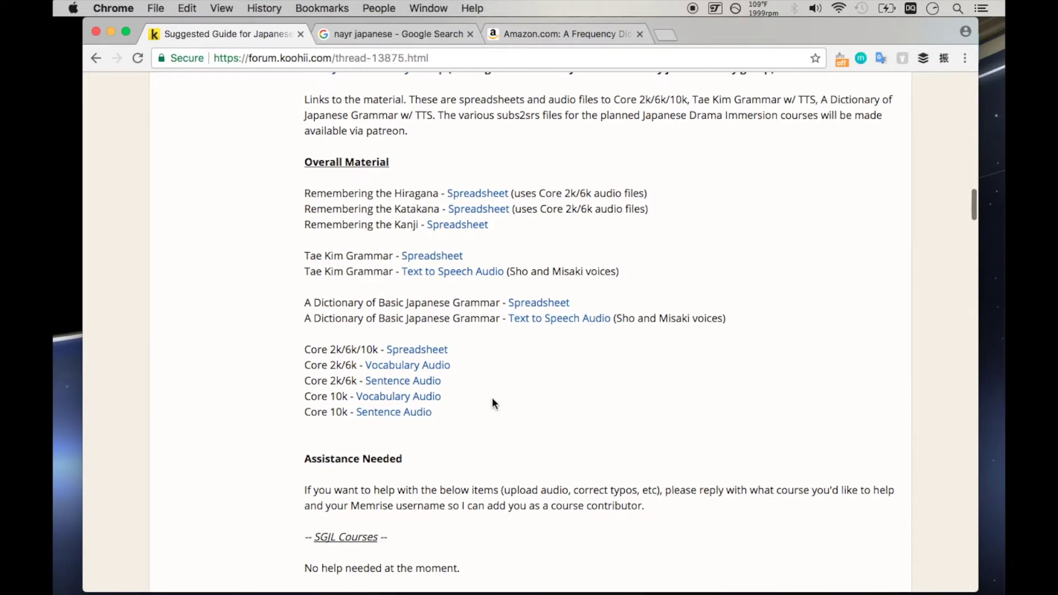
Check the nayr Japanese Google results and the Frequency Dictionary Amazon page, then minimize Chrome.
{"action": "left_click", "coordinate": [402, 34]}
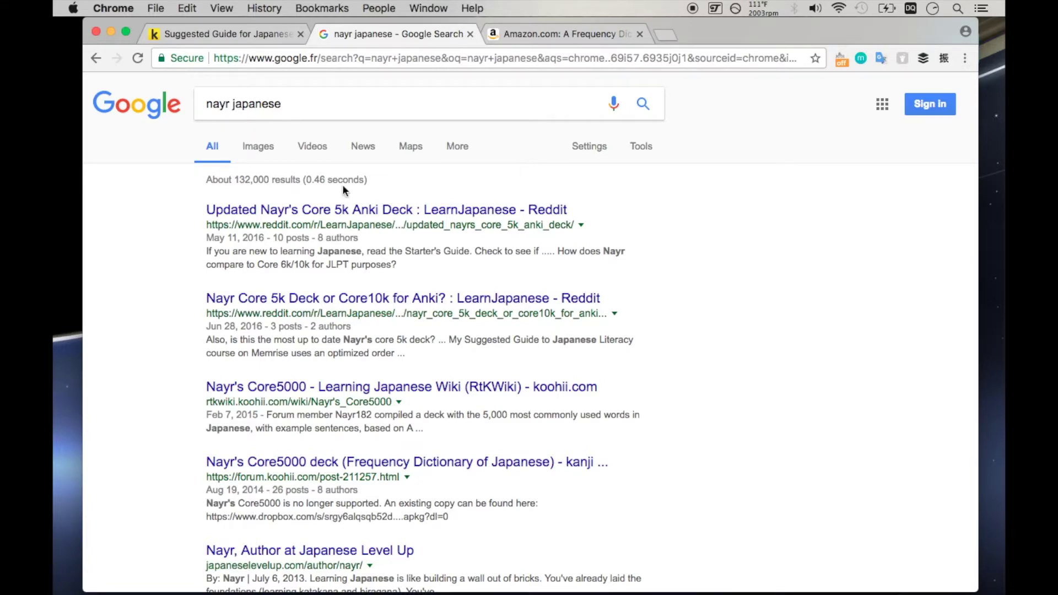
{"action": "left_click", "coordinate": [538, 33]}
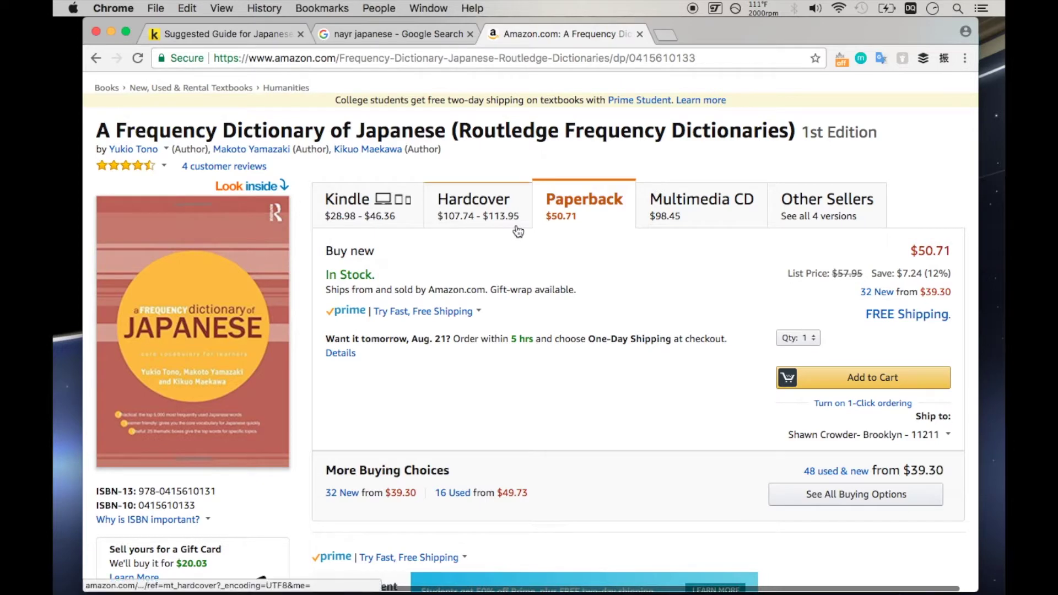
{"action": "left_click", "coordinate": [244, 34]}
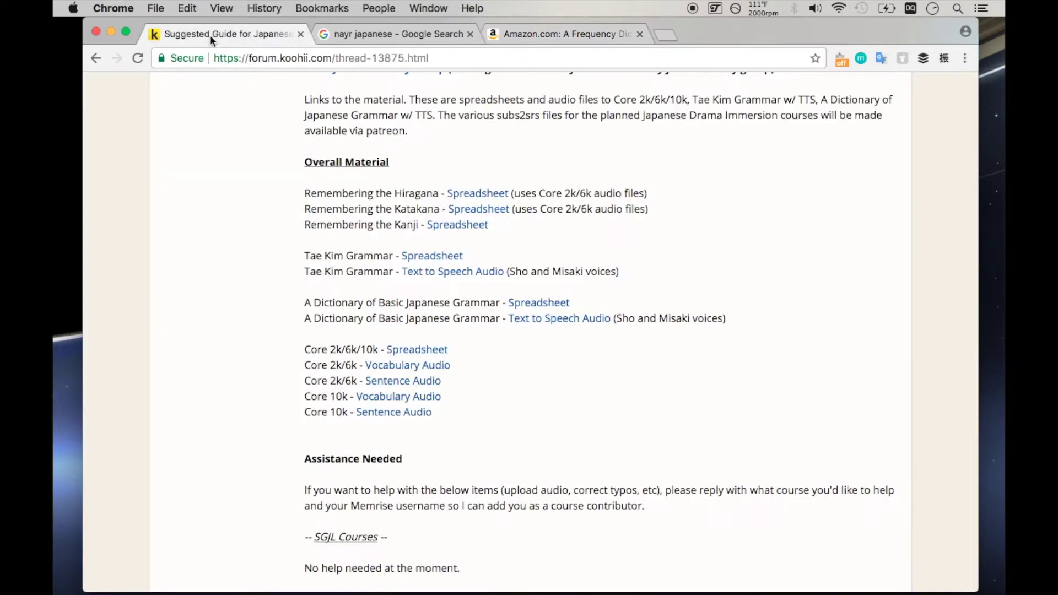
{"action": "left_click", "coordinate": [110, 31]}
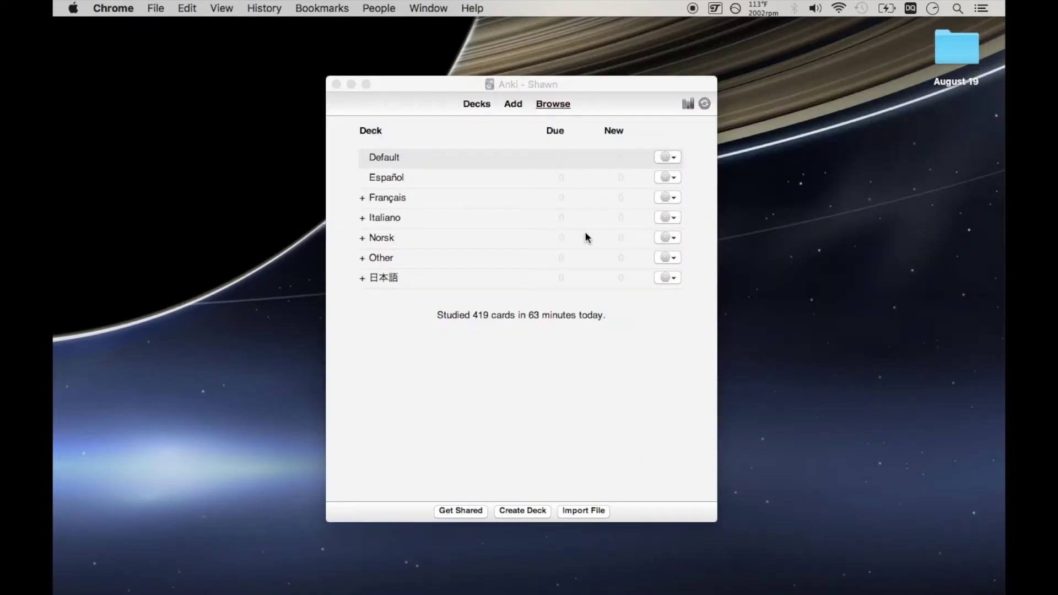
Restore the Core2k6k10k spreadsheet and inspect the 火曜日 vocabulary entry in cell E66.
{"action": "mouse_move", "coordinate": [746, 578]}
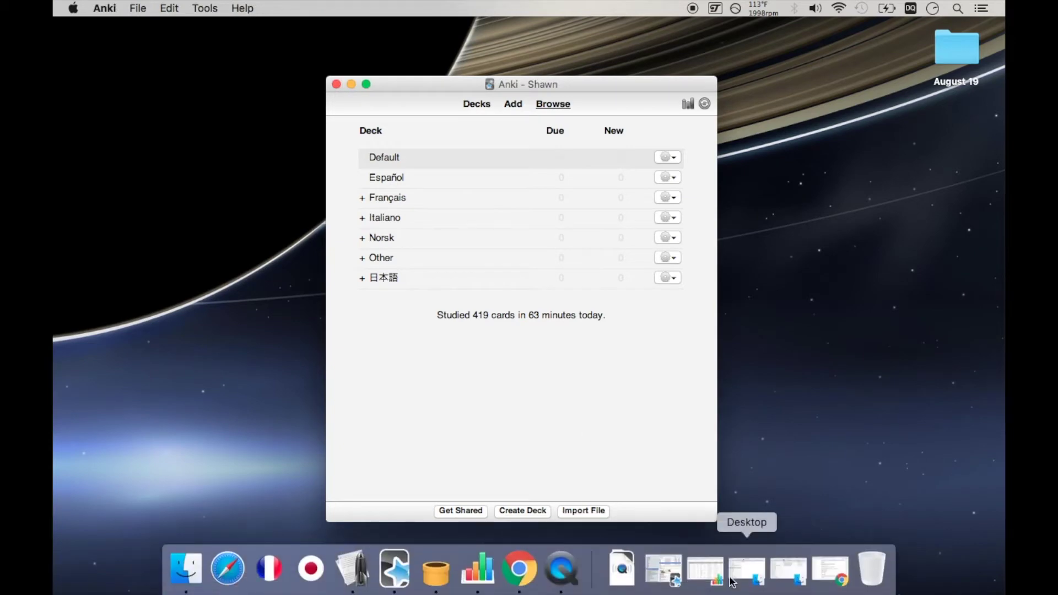
{"action": "left_click", "coordinate": [705, 570]}
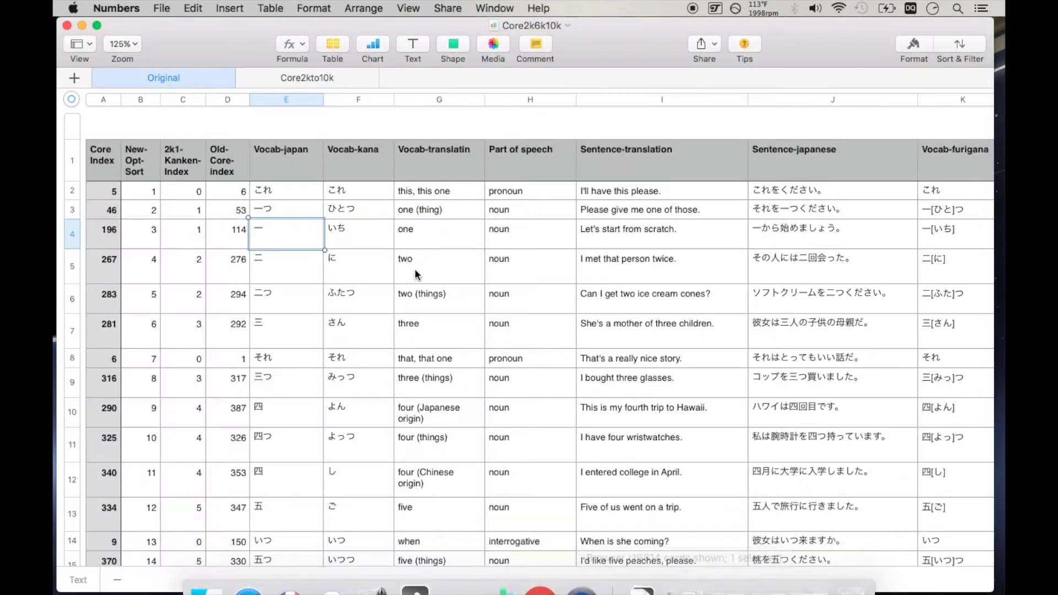
{"action": "scroll", "coordinate": [573, 305], "scroll_direction": "down", "scroll_amount": 15}
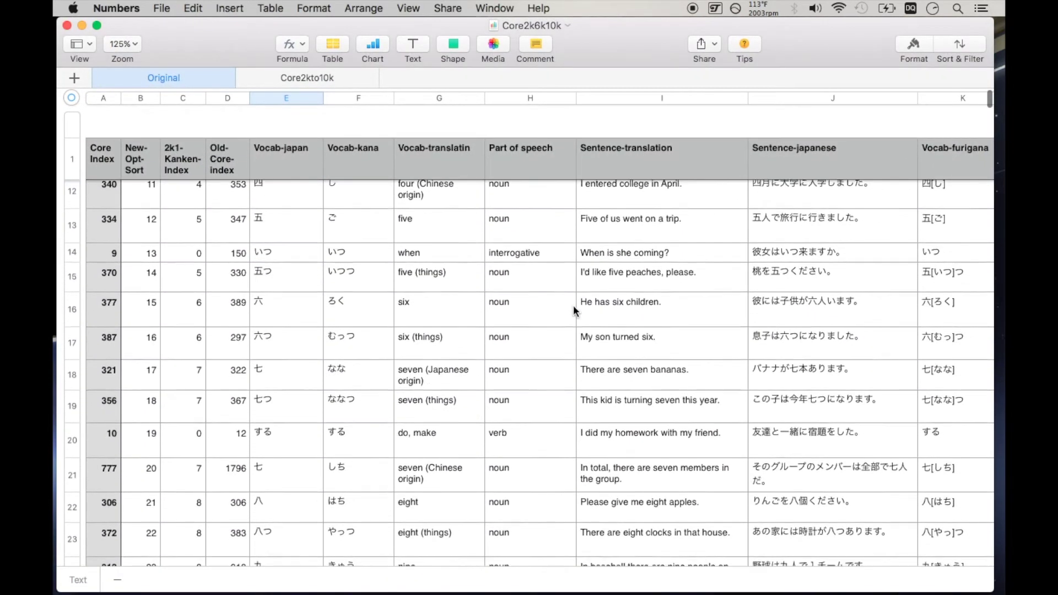
{"action": "scroll", "coordinate": [573, 305], "scroll_direction": "down", "scroll_amount": 20}
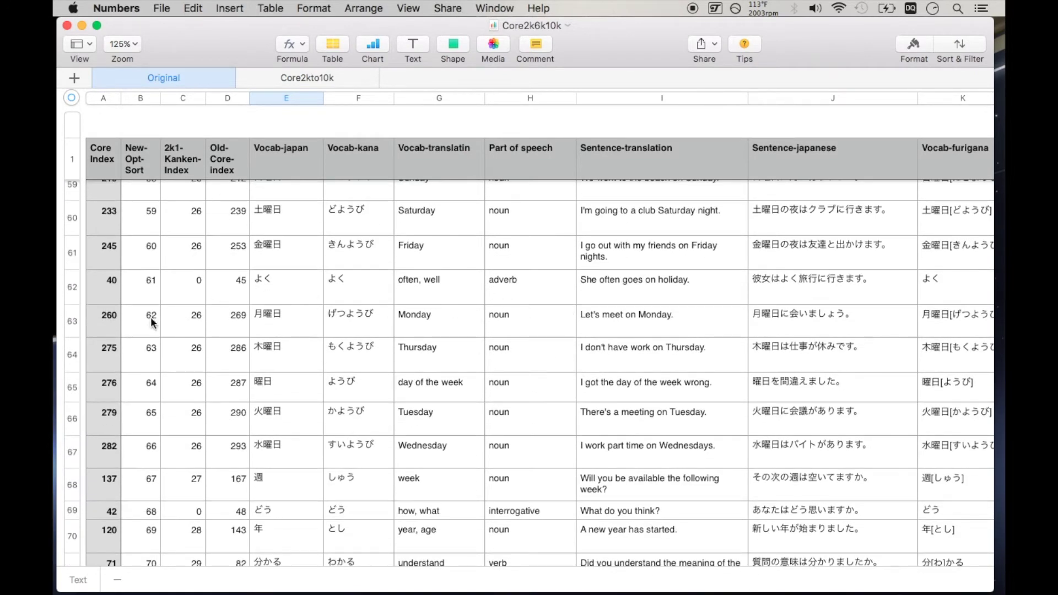
{"action": "left_click", "coordinate": [257, 414]}
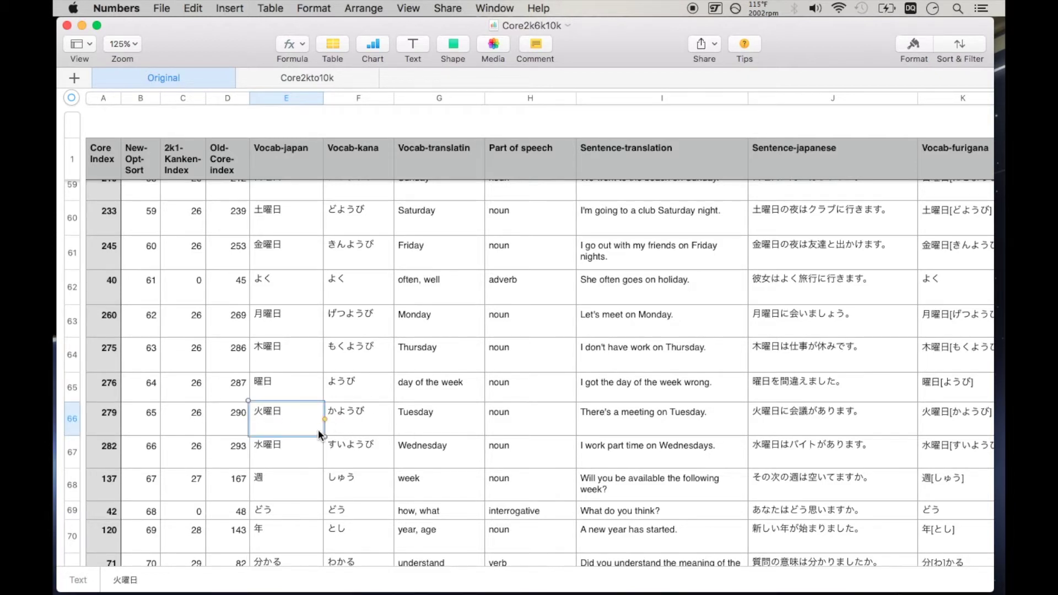
Scroll across the columns to inspect row 66's Vocab-audio value in N66.
{"action": "scroll", "coordinate": [527, 413], "scroll_direction": "right", "scroll_amount": 10}
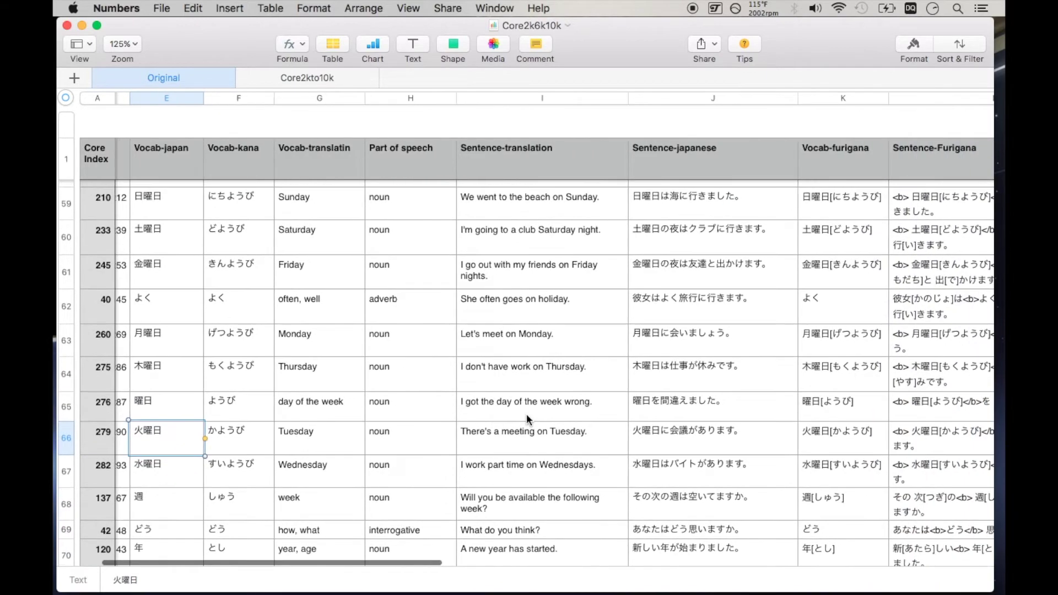
{"action": "scroll", "coordinate": [527, 413], "scroll_direction": "right", "scroll_amount": 8}
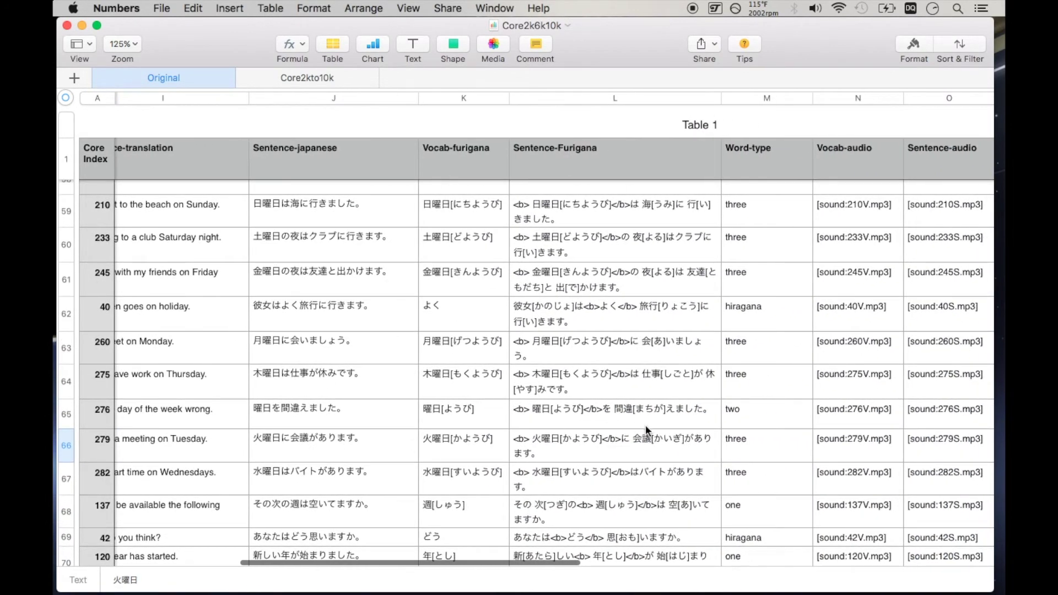
{"action": "scroll", "coordinate": [646, 424], "scroll_direction": "right", "scroll_amount": 8}
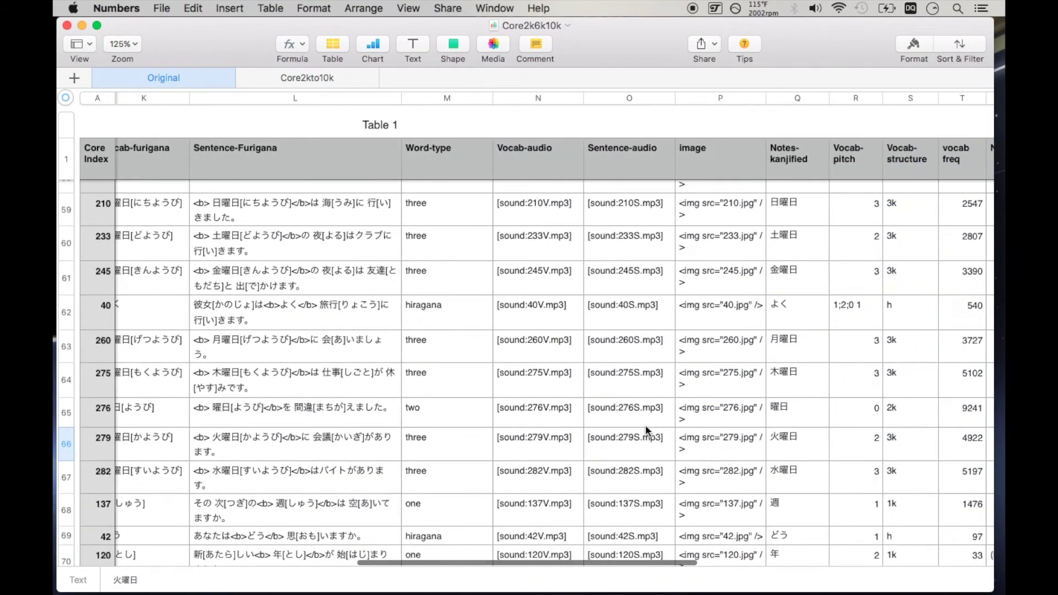
{"action": "left_click", "coordinate": [530, 448]}
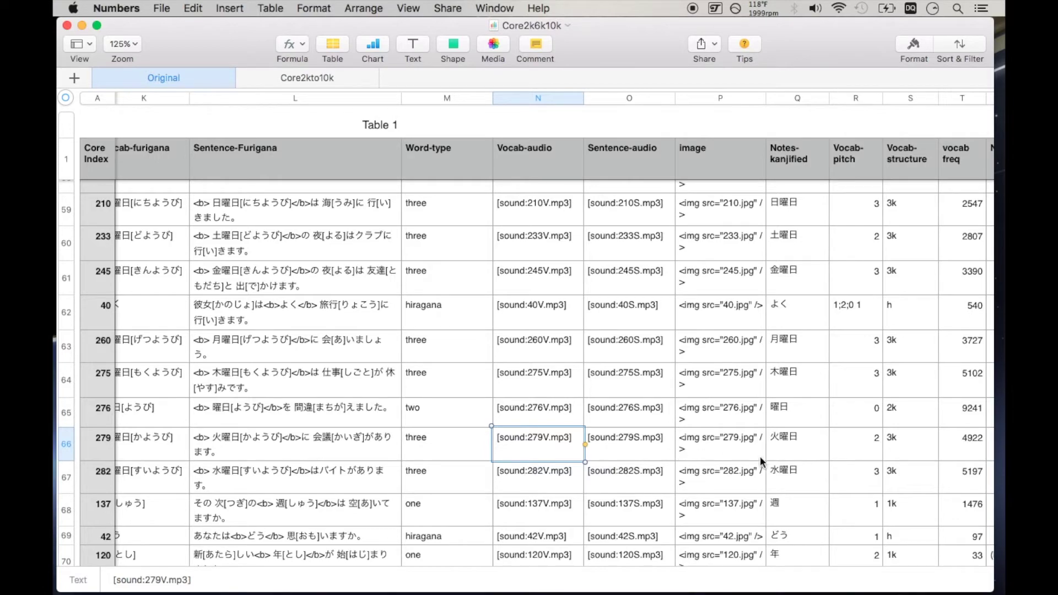
{"action": "scroll", "coordinate": [760, 455], "scroll_direction": "right", "scroll_amount": 5}
{"action": "scroll", "coordinate": [762, 462], "scroll_direction": "left", "scroll_amount": 10}
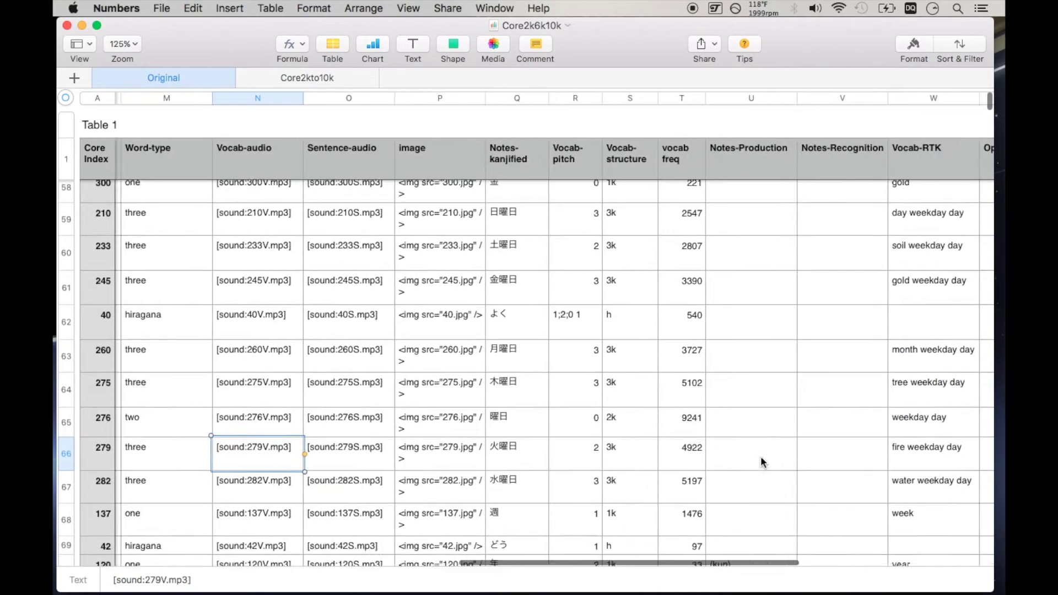
Return to cell C3 at the top of the table, then bring the Anki Browser forward.
{"action": "scroll", "coordinate": [474, 371], "scroll_direction": "down", "scroll_amount": 20}
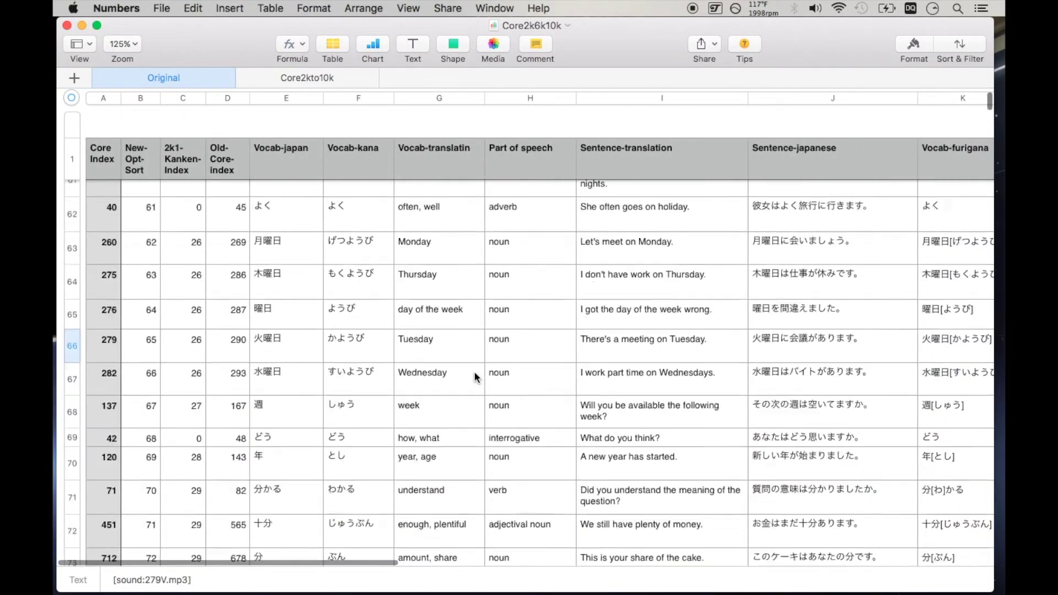
{"action": "scroll", "coordinate": [474, 371], "scroll_direction": "down", "scroll_amount": 4}
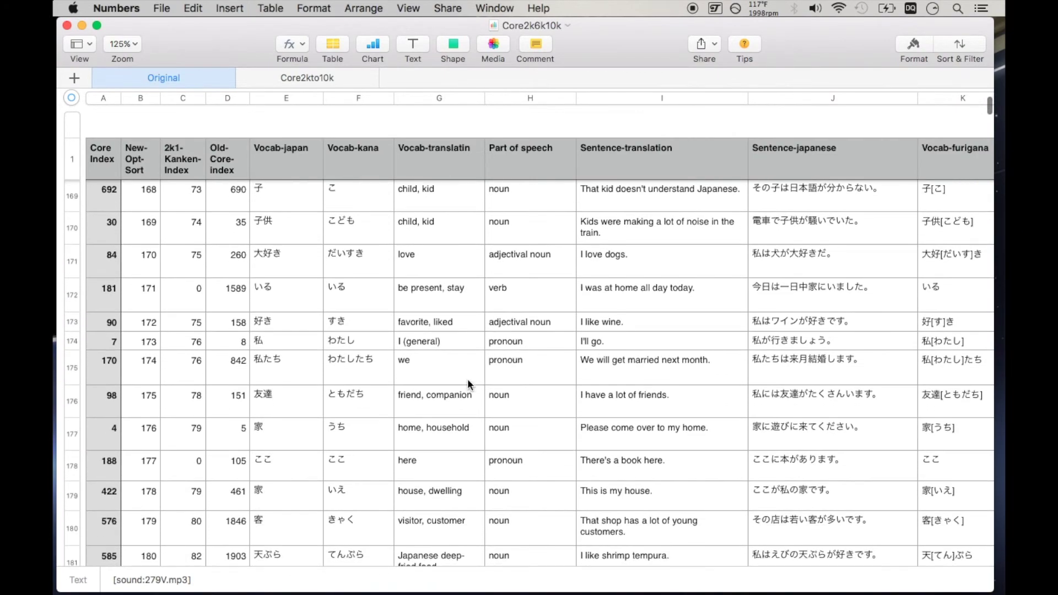
{"action": "scroll", "coordinate": [392, 357], "scroll_direction": "up", "scroll_amount": 20}
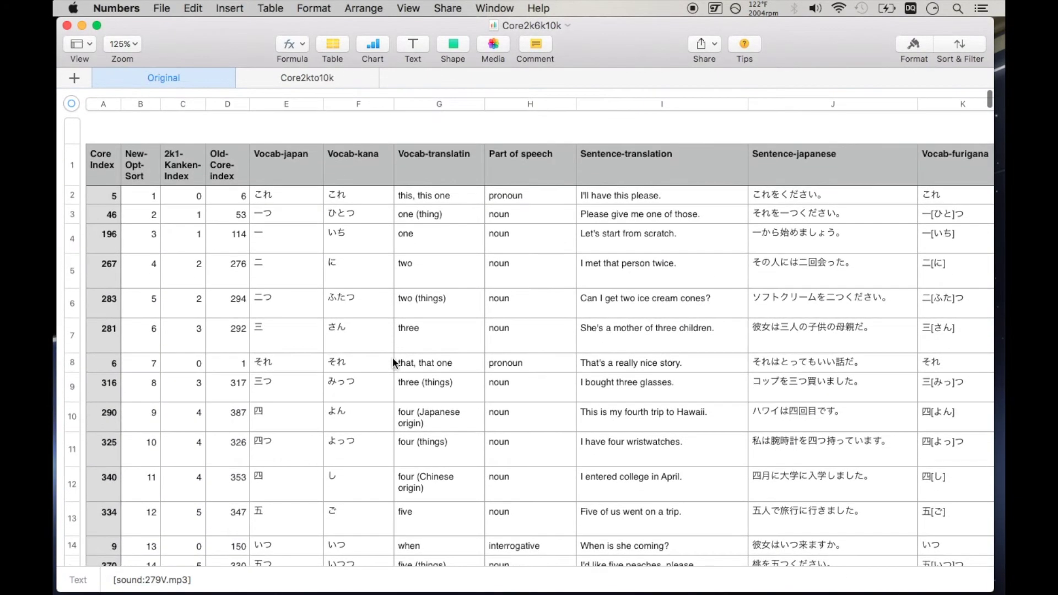
{"action": "left_click", "coordinate": [200, 220]}
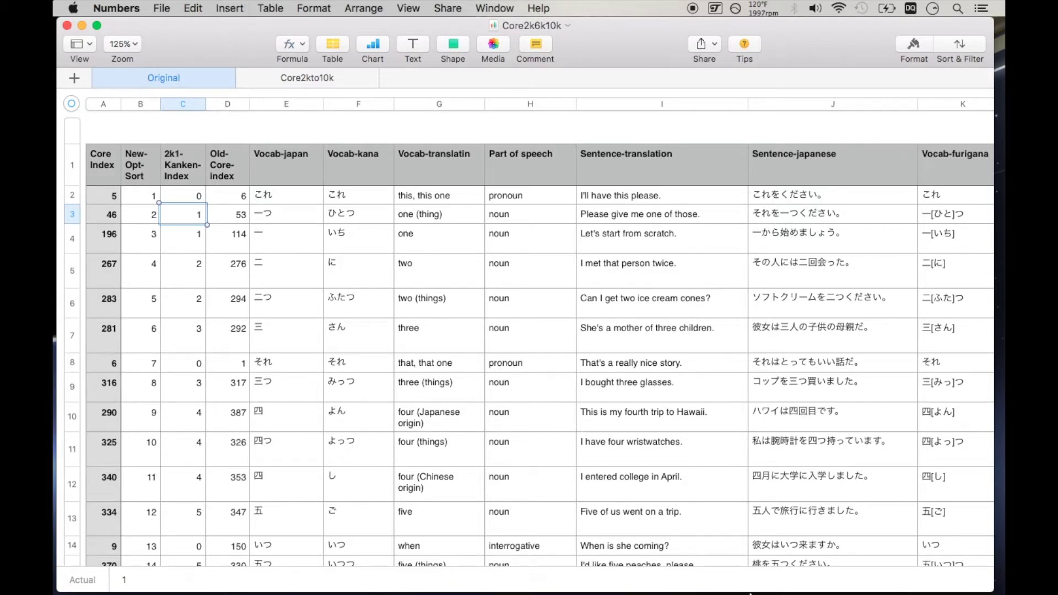
{"action": "mouse_move", "coordinate": [689, 579]}
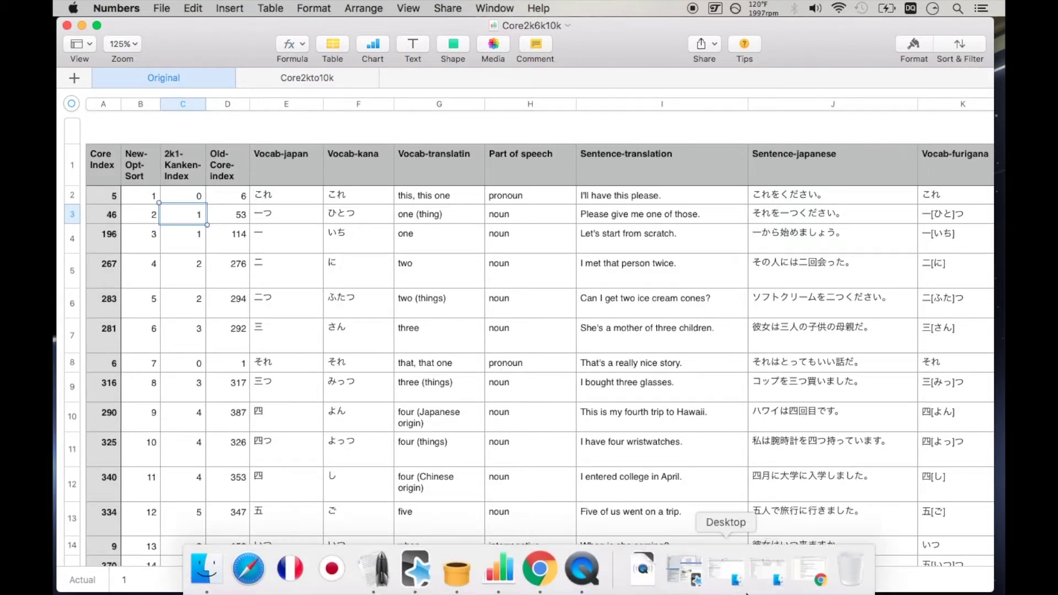
{"action": "left_click", "coordinate": [686, 574]}
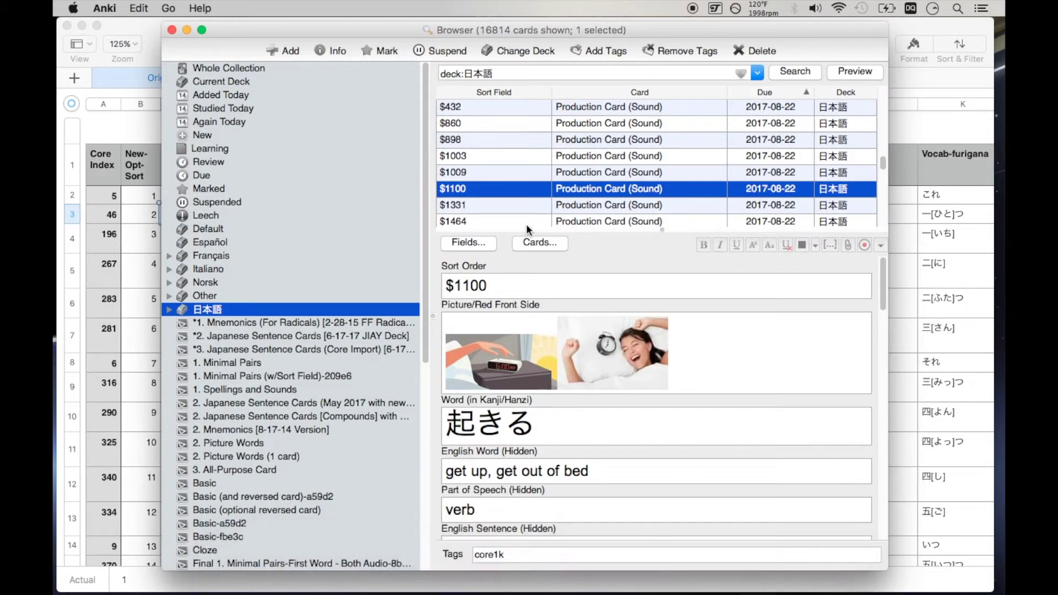
Scroll through the 起きる note's fields in the Browser editor.
{"action": "scroll", "coordinate": [729, 357], "scroll_direction": "down", "scroll_amount": 5}
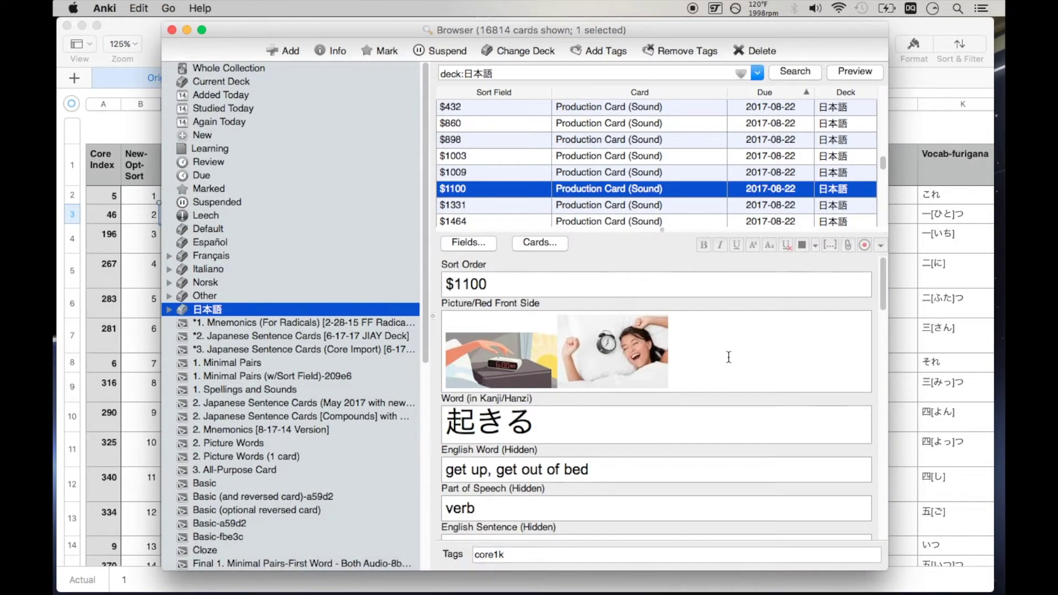
{"action": "scroll", "coordinate": [728, 357], "scroll_direction": "down", "scroll_amount": 3}
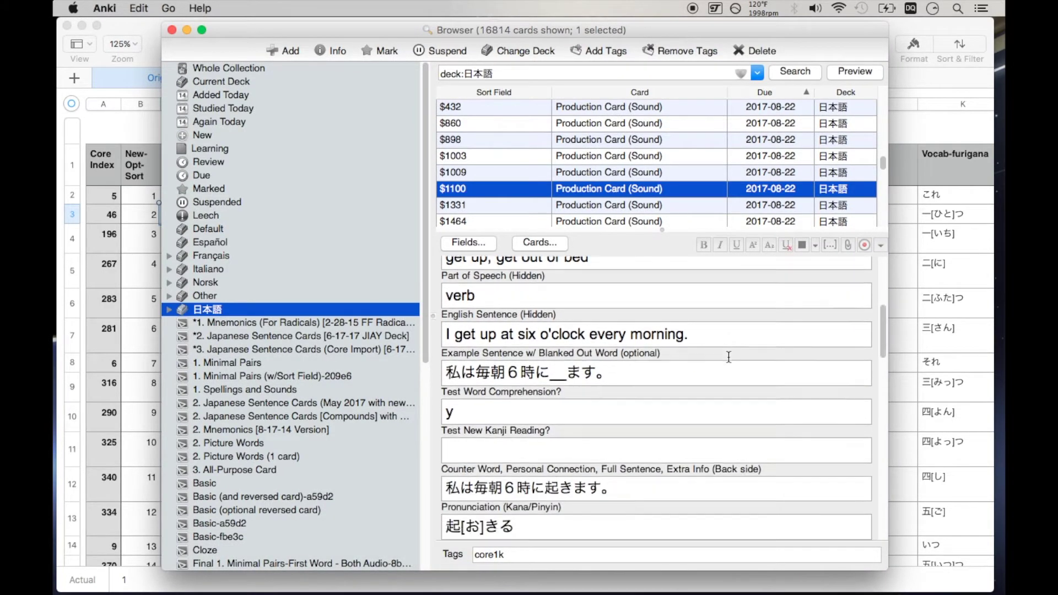
{"action": "scroll", "coordinate": [728, 357], "scroll_direction": "up", "scroll_amount": 10}
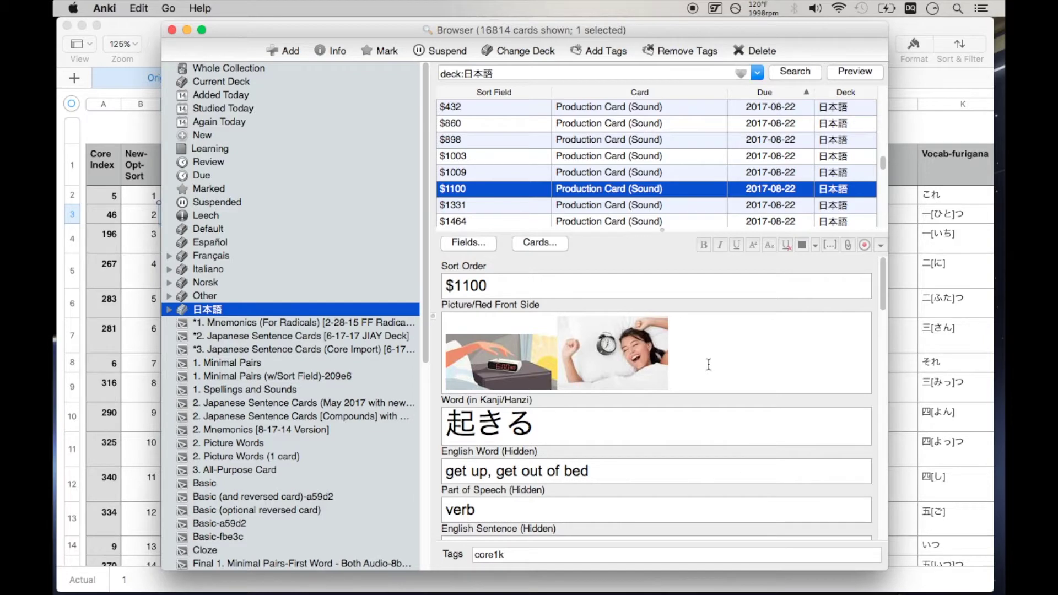
{"action": "scroll", "coordinate": [725, 425], "scroll_direction": "down", "scroll_amount": 10}
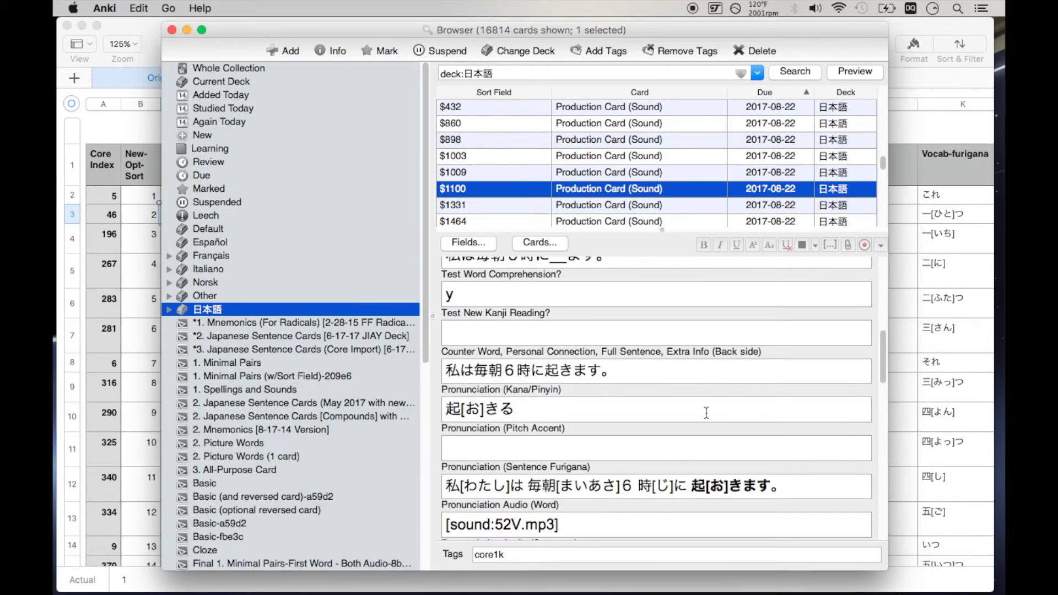
{"action": "scroll", "coordinate": [706, 414], "scroll_direction": "down", "scroll_amount": 5}
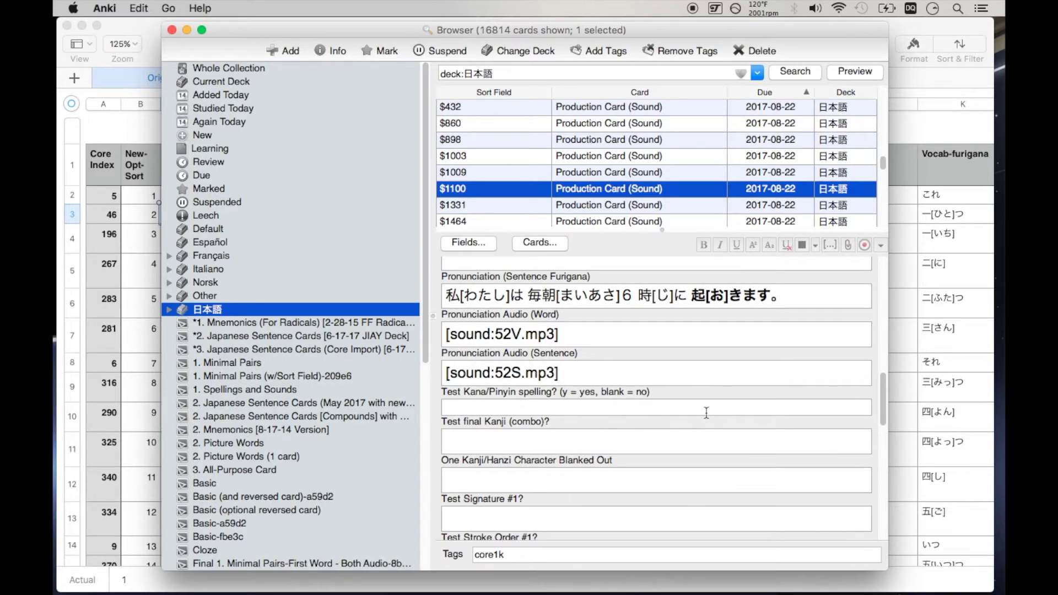
{"action": "scroll", "coordinate": [707, 413], "scroll_direction": "up", "scroll_amount": 15}
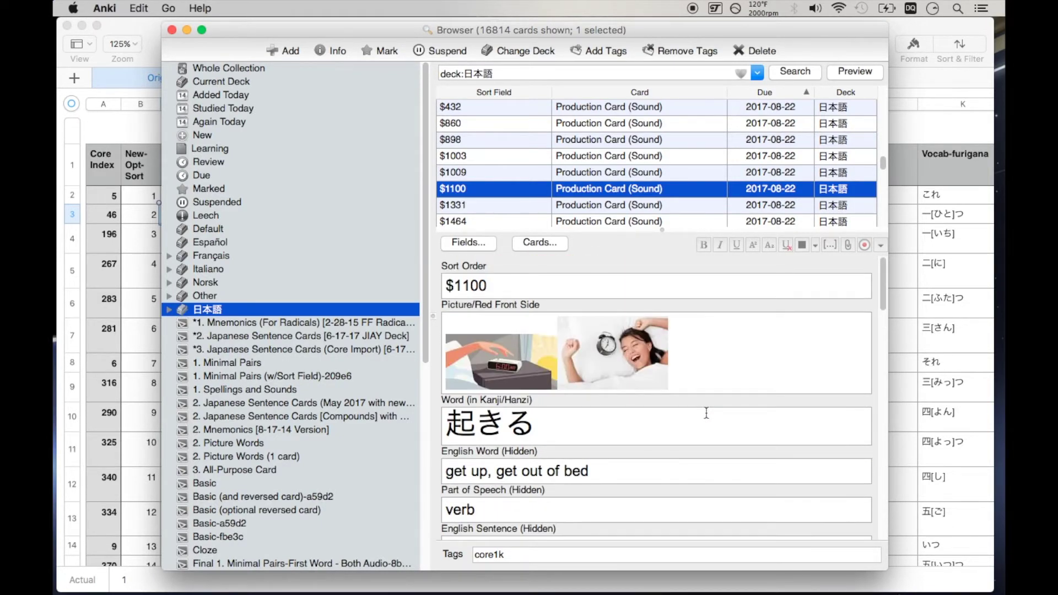
{"action": "scroll", "coordinate": [706, 414], "scroll_direction": "down", "scroll_amount": 5}
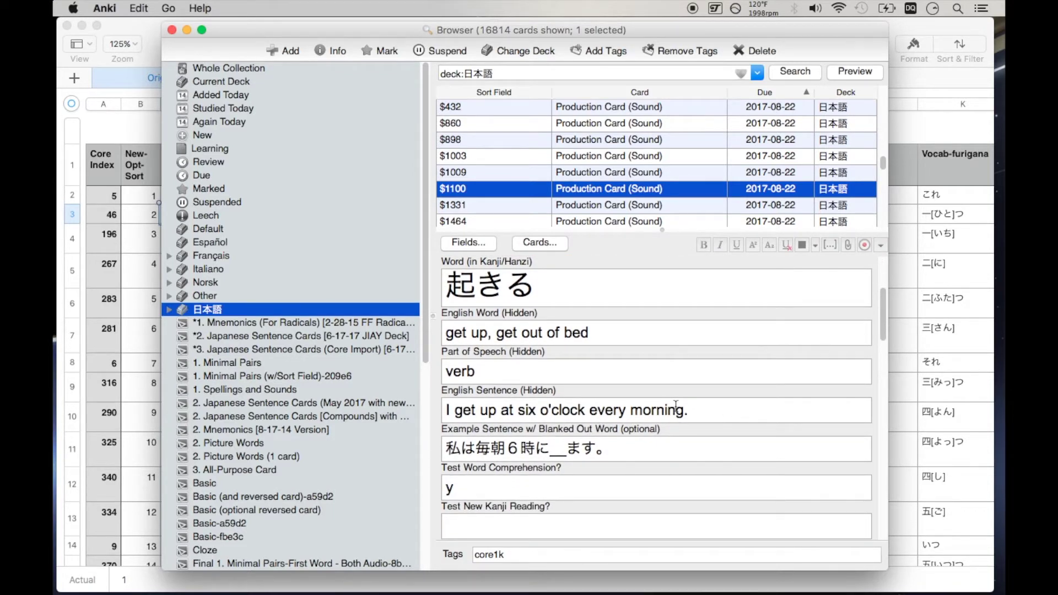
{"action": "scroll", "coordinate": [676, 406], "scroll_direction": "up", "scroll_amount": 5}
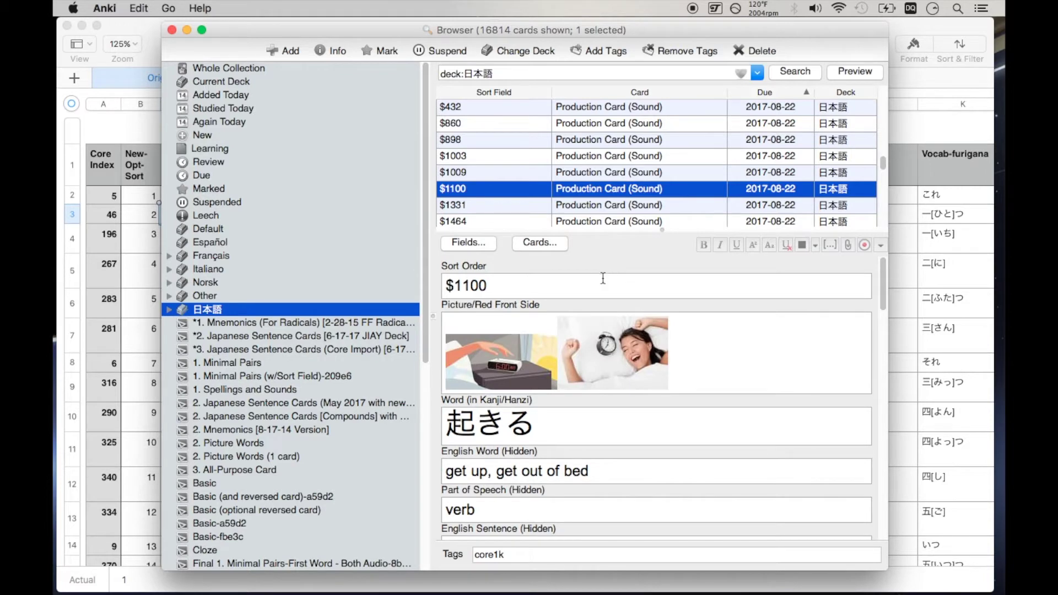
{"action": "scroll", "coordinate": [663, 385], "scroll_direction": "down", "scroll_amount": 2}
{"action": "scroll", "coordinate": [663, 385], "scroll_direction": "down", "scroll_amount": 6}
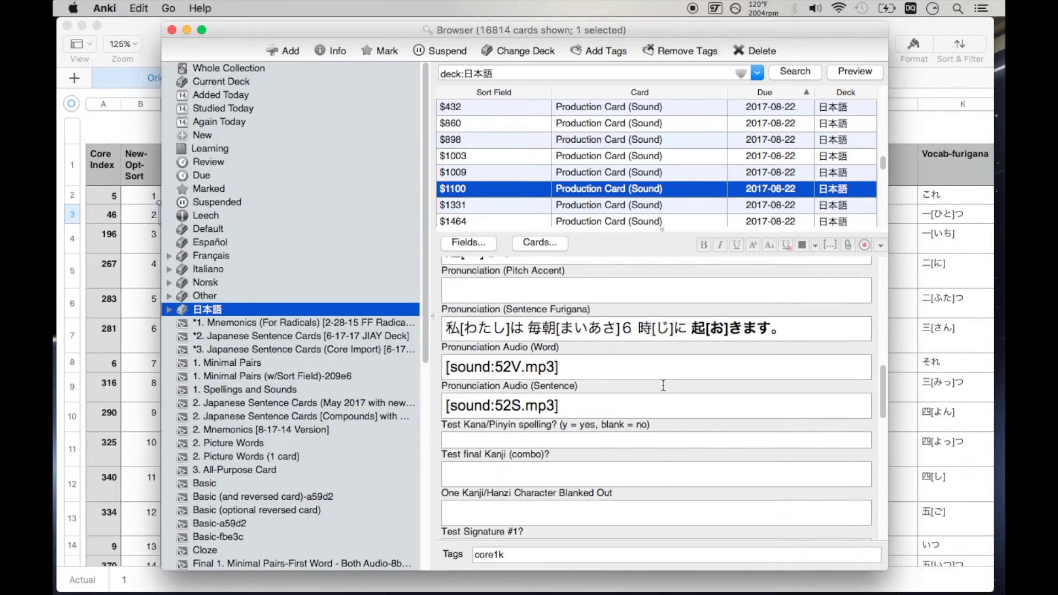
Place the cursor in the sentence audio field and review the remaining fields.
{"action": "left_click", "coordinate": [598, 412]}
{"action": "scroll", "coordinate": [599, 413], "scroll_direction": "down", "scroll_amount": 5}
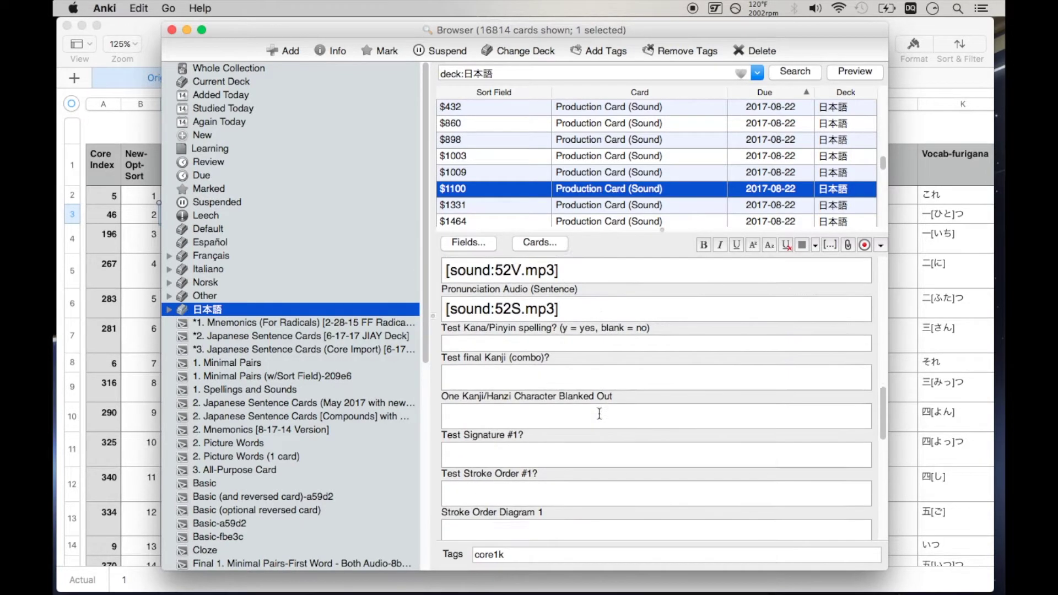
{"action": "scroll", "coordinate": [599, 413], "scroll_direction": "down", "scroll_amount": 15}
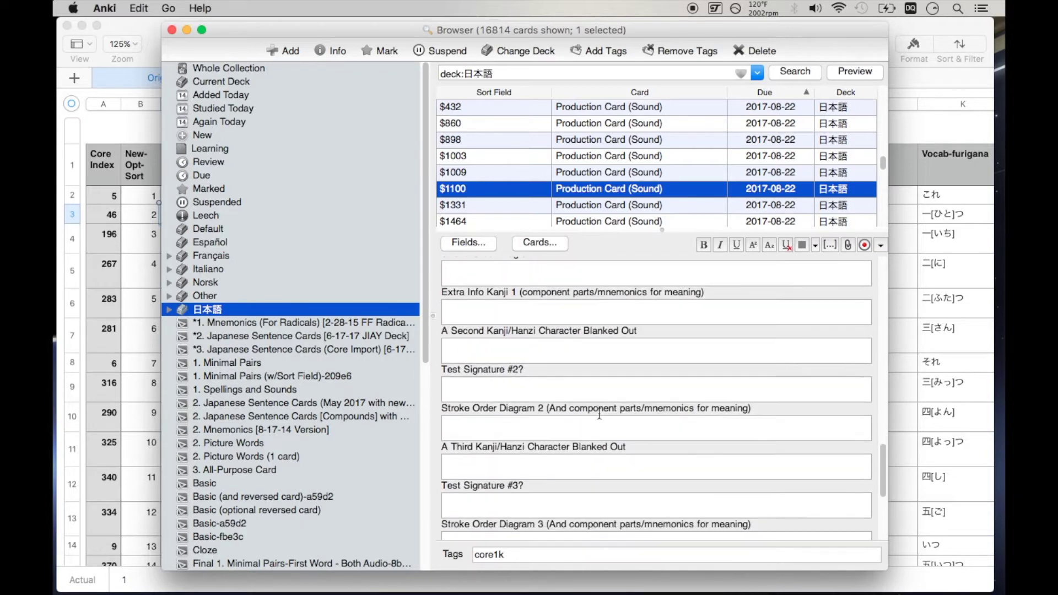
{"action": "scroll", "coordinate": [599, 413], "scroll_direction": "up", "scroll_amount": 20}
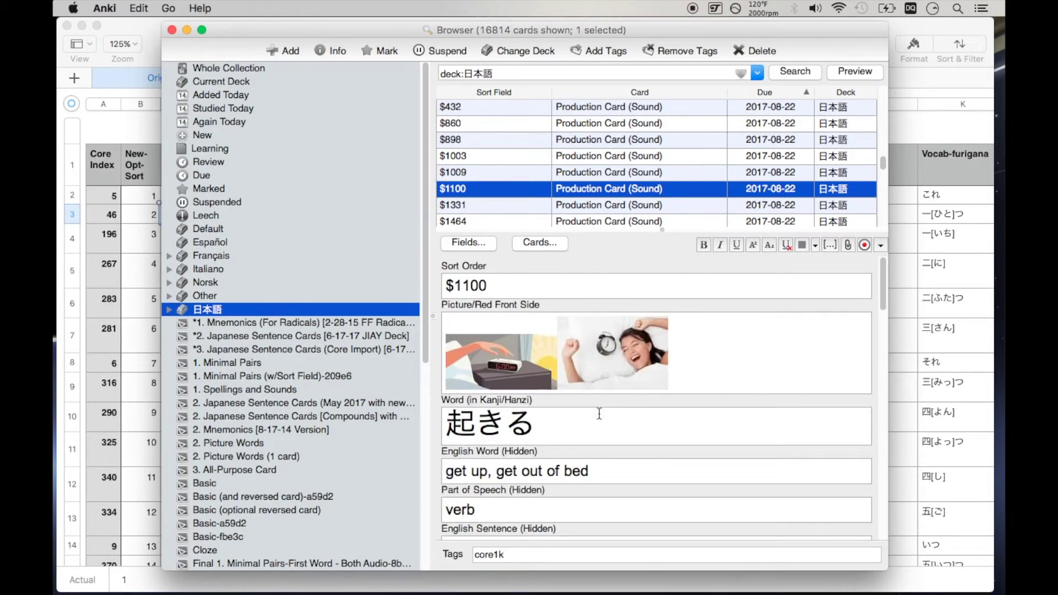
{"action": "scroll", "coordinate": [633, 414], "scroll_direction": "down", "scroll_amount": 10}
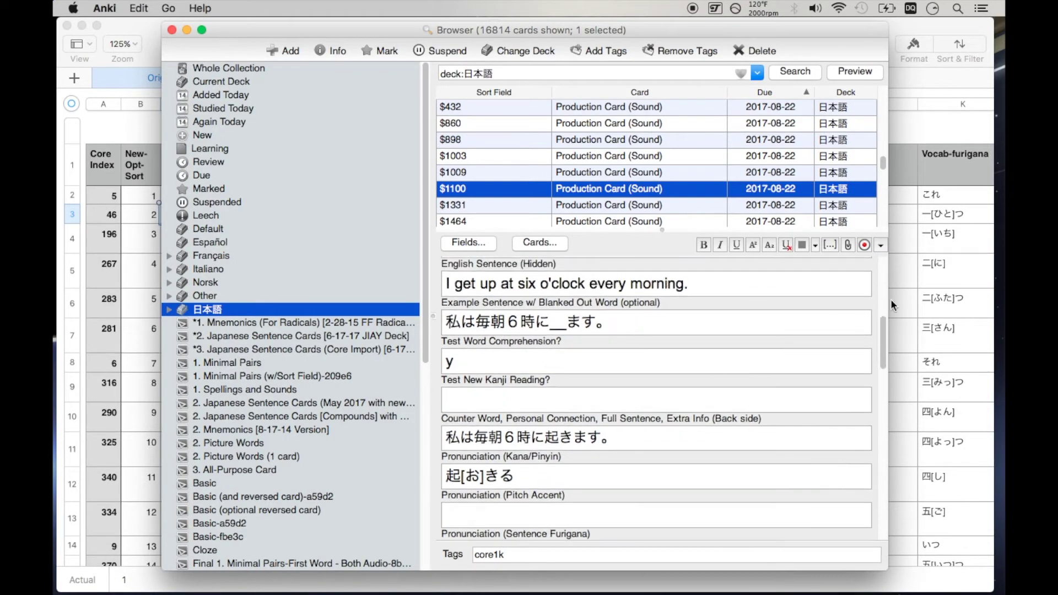
Compare against the Japanese sentence in spreadsheet cell J4, then return to the Anki Browser.
{"action": "left_click", "coordinate": [903, 306]}
{"action": "key", "text": "ctrl+Up"}
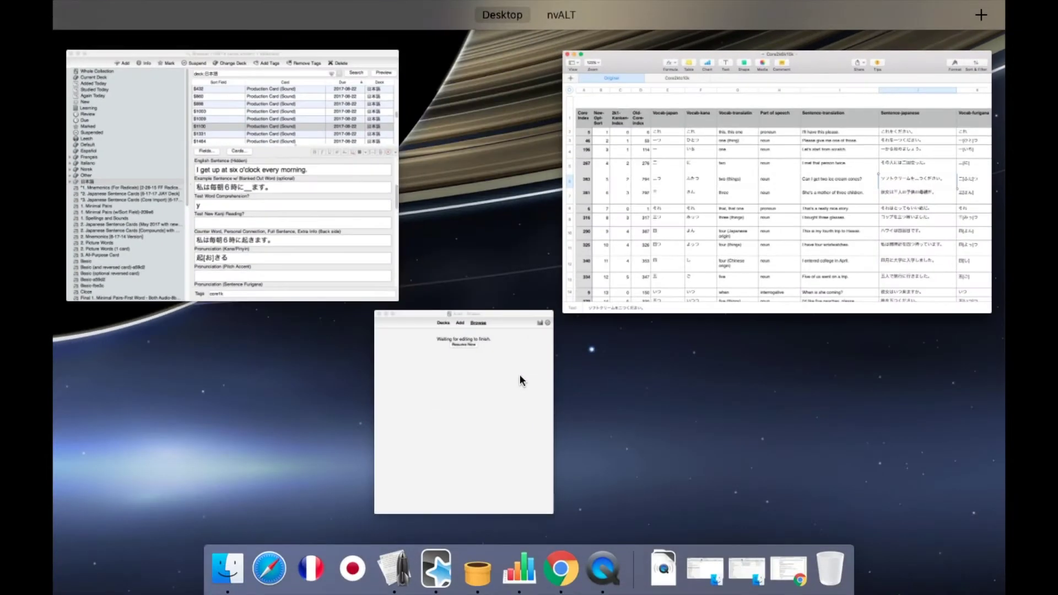
{"action": "left_click", "coordinate": [259, 191]}
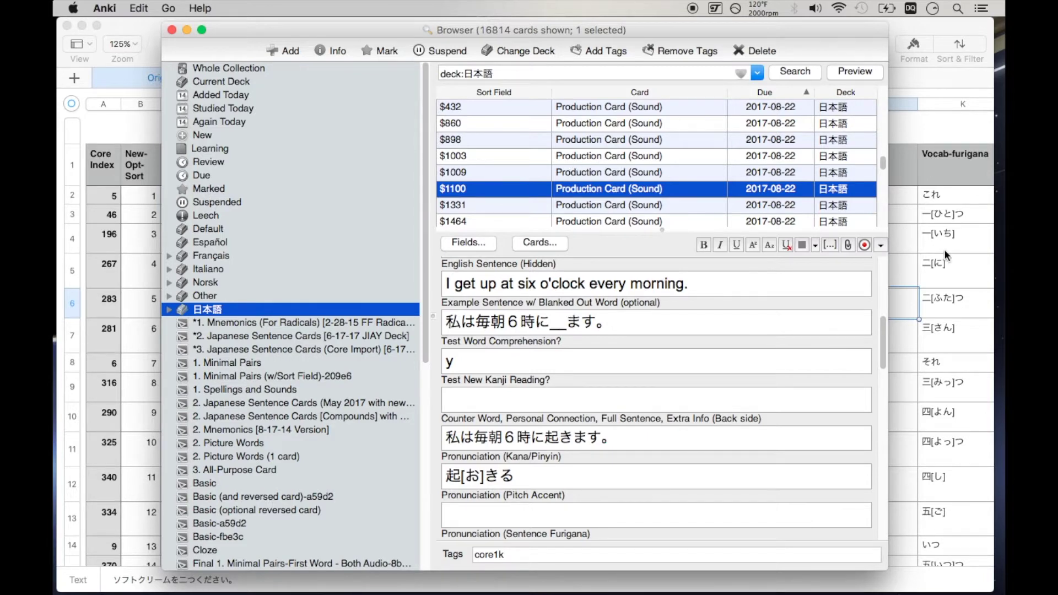
{"action": "left_click", "coordinate": [908, 243]}
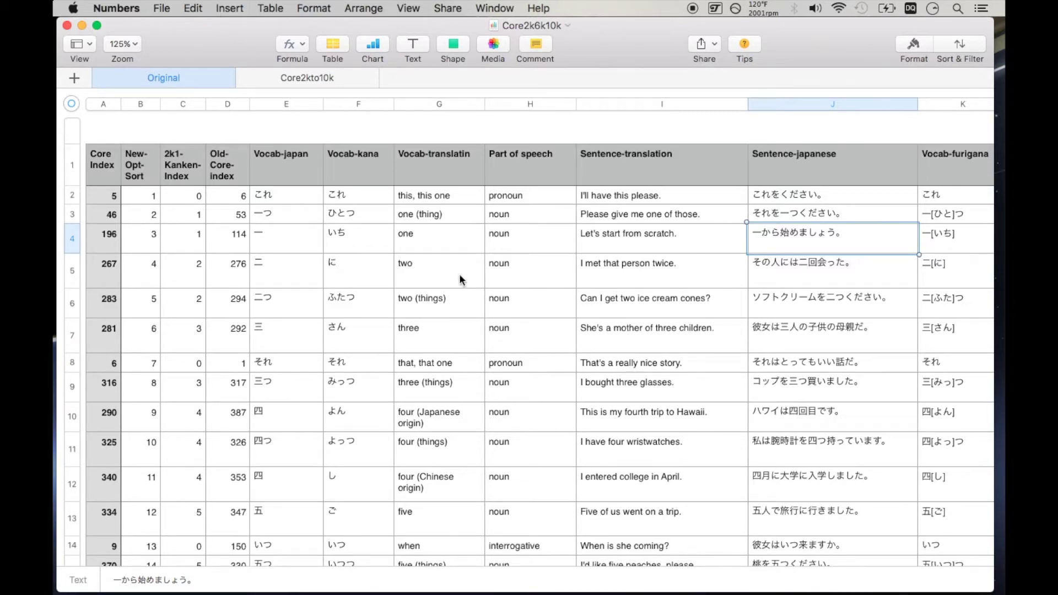
{"action": "key", "text": "ctrl+Up"}
{"action": "left_click", "coordinate": [355, 199]}
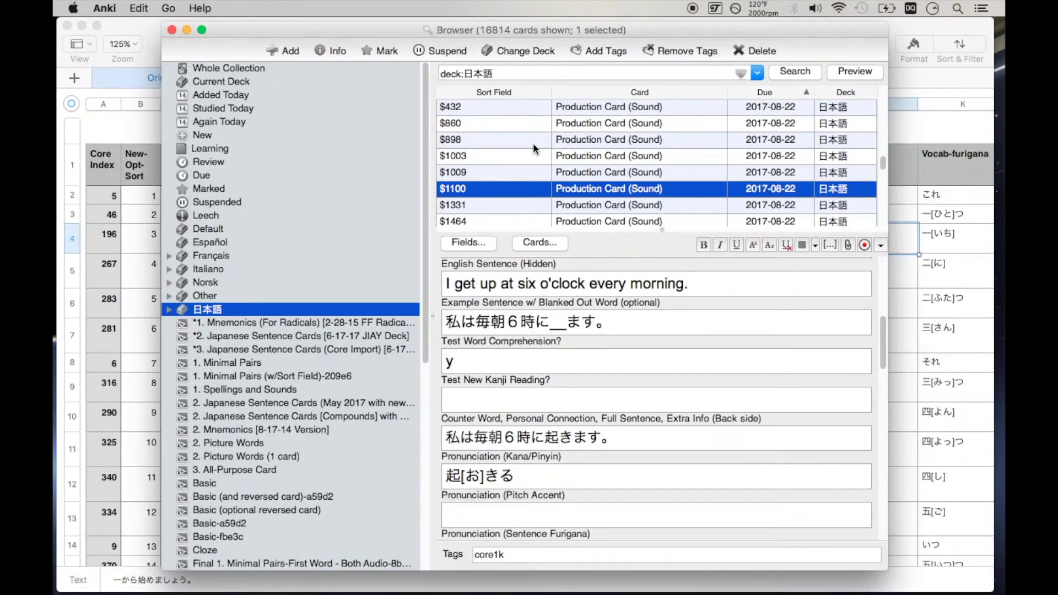
Scroll the card list to the top, select suspended card $3388, and step down to $3445.
{"action": "scroll", "coordinate": [874, 113], "scroll_direction": "up", "scroll_amount": 10}
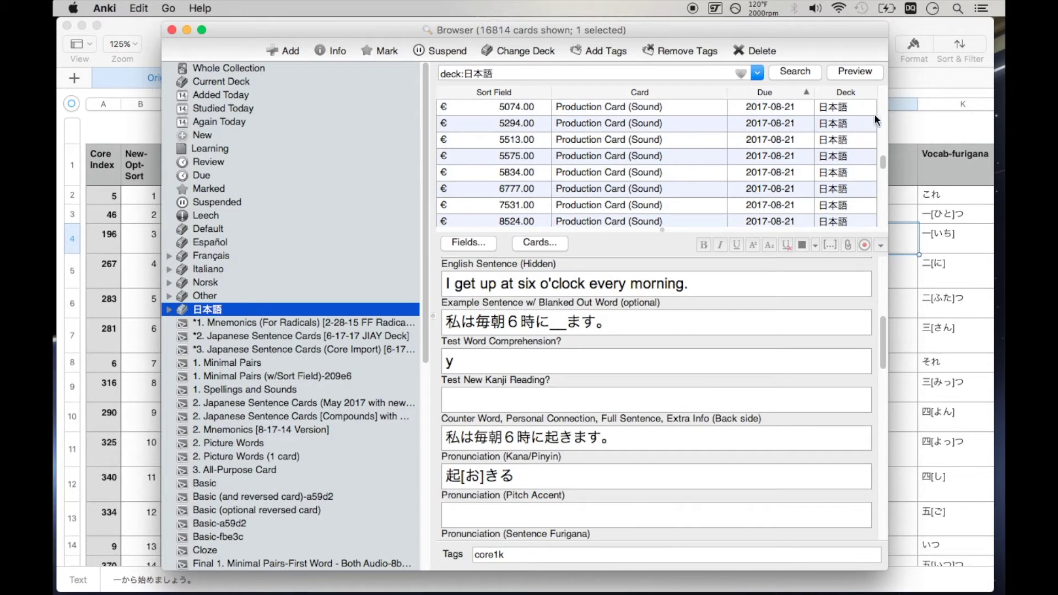
{"action": "left_click_drag", "start_coordinate": [881, 164], "coordinate": [882, 93]}
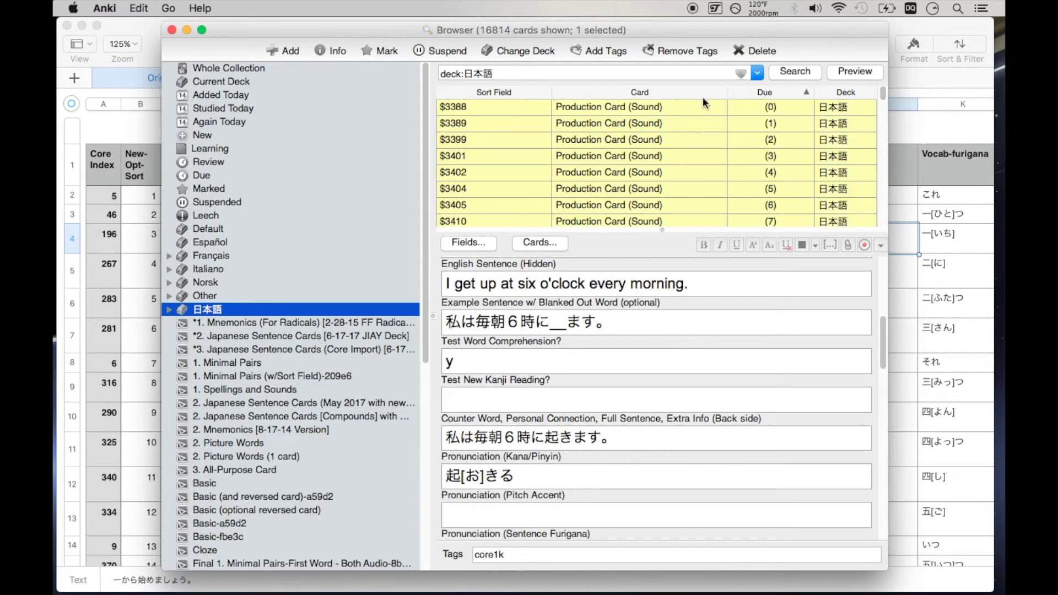
{"action": "left_click", "coordinate": [495, 110]}
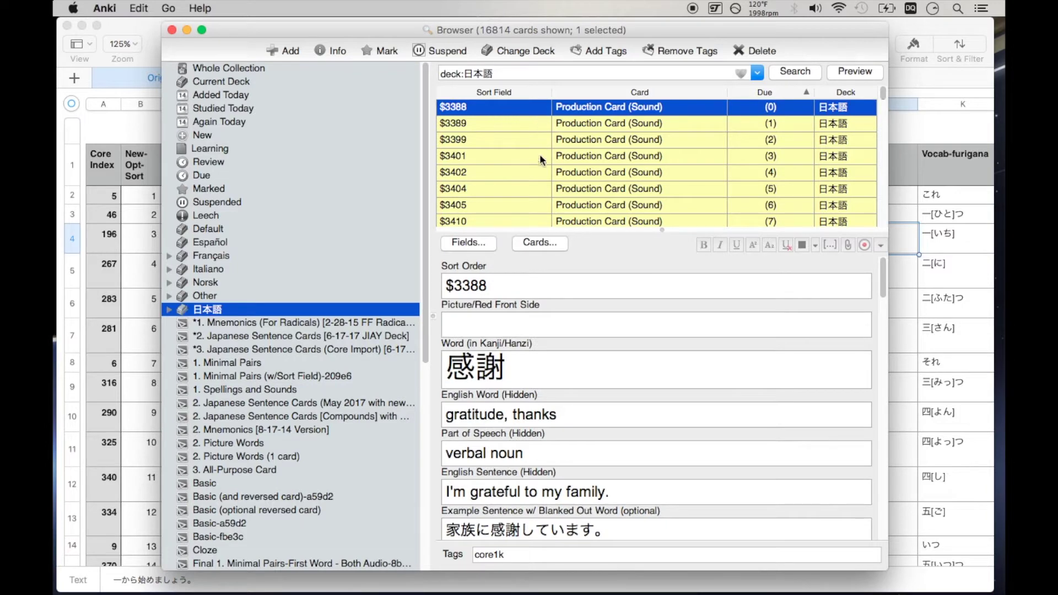
{"action": "scroll", "coordinate": [527, 160], "scroll_direction": "down", "scroll_amount": 5}
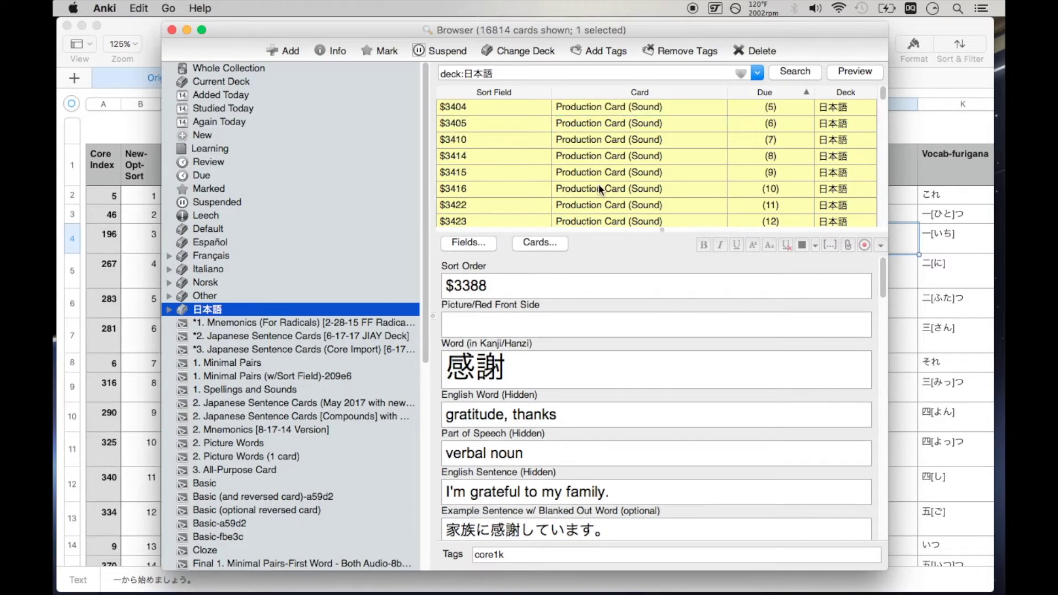
{"action": "key", "text": "Down"}
{"action": "key", "text": "Down"}
{"action": "key", "text": "Down"}
{"action": "key", "text": "Down"}
{"action": "key", "text": "Down"}
{"action": "key", "text": "Down"}
{"action": "key", "text": "Down"}
{"action": "key", "text": "Down"}
{"action": "key", "text": "Down"}
{"action": "key", "text": "Down"}
{"action": "key", "text": "Down"}
{"action": "key", "text": "Down"}
{"action": "key", "text": "Down"}
{"action": "key", "text": "Down"}
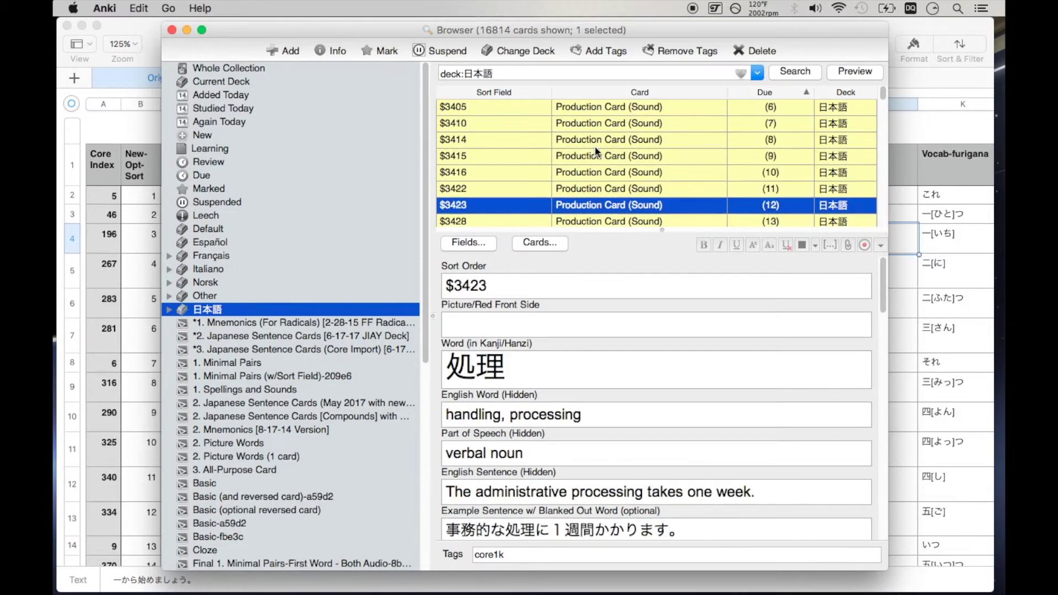
{"action": "key", "text": "Down"}
{"action": "key", "text": "Down"}
{"action": "key", "text": "Down"}
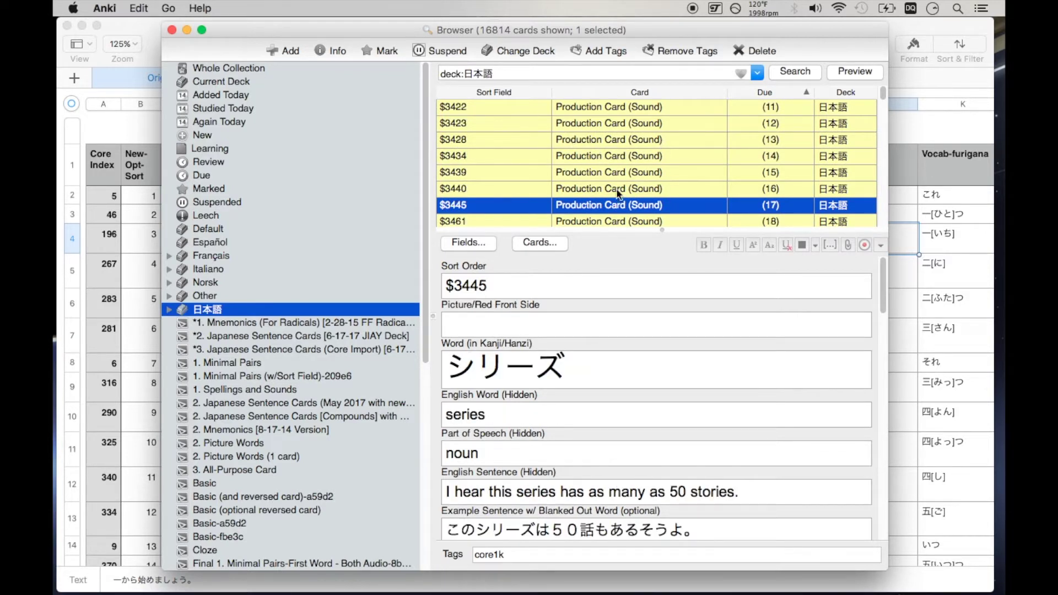
Open the 述べる note $3466 and click into its empty Picture/Red Front Side field.
{"action": "scroll", "coordinate": [598, 176], "scroll_direction": "down", "scroll_amount": 2}
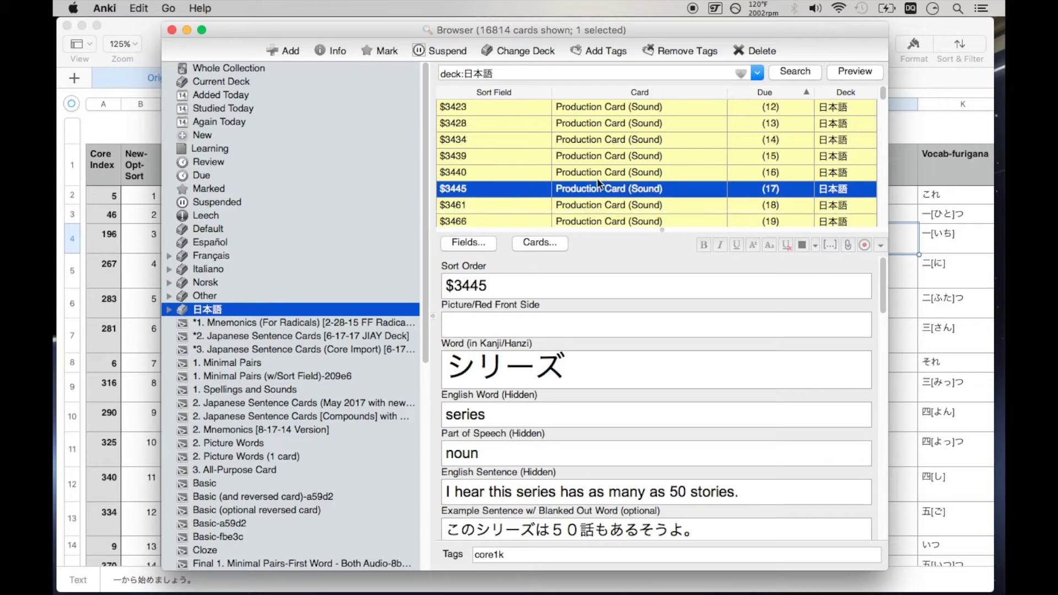
{"action": "left_click", "coordinate": [595, 204]}
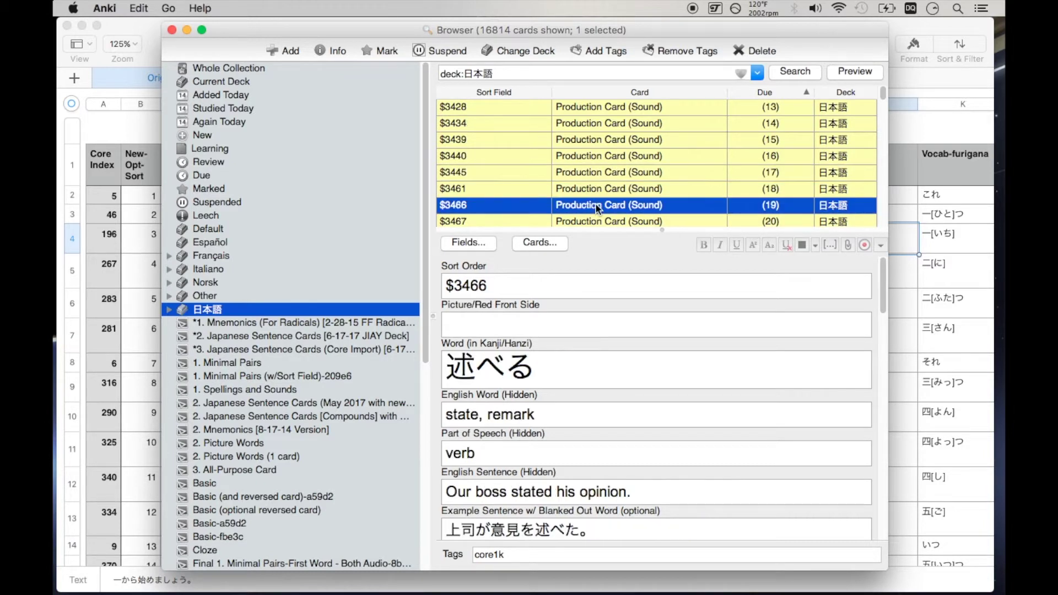
{"action": "left_click", "coordinate": [575, 174]}
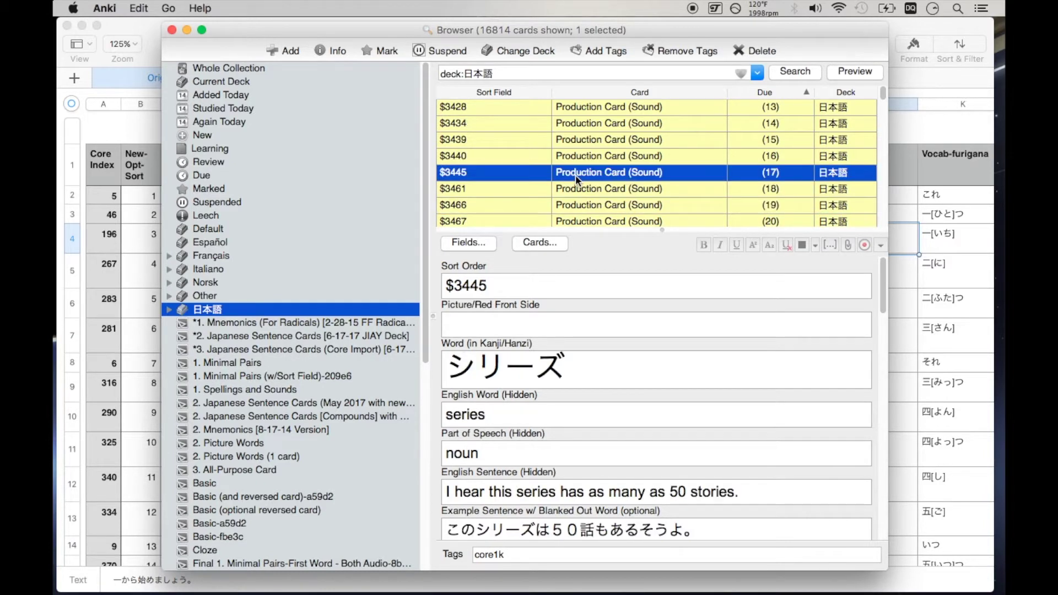
{"action": "key", "text": "Down"}
{"action": "key", "text": "Down"}
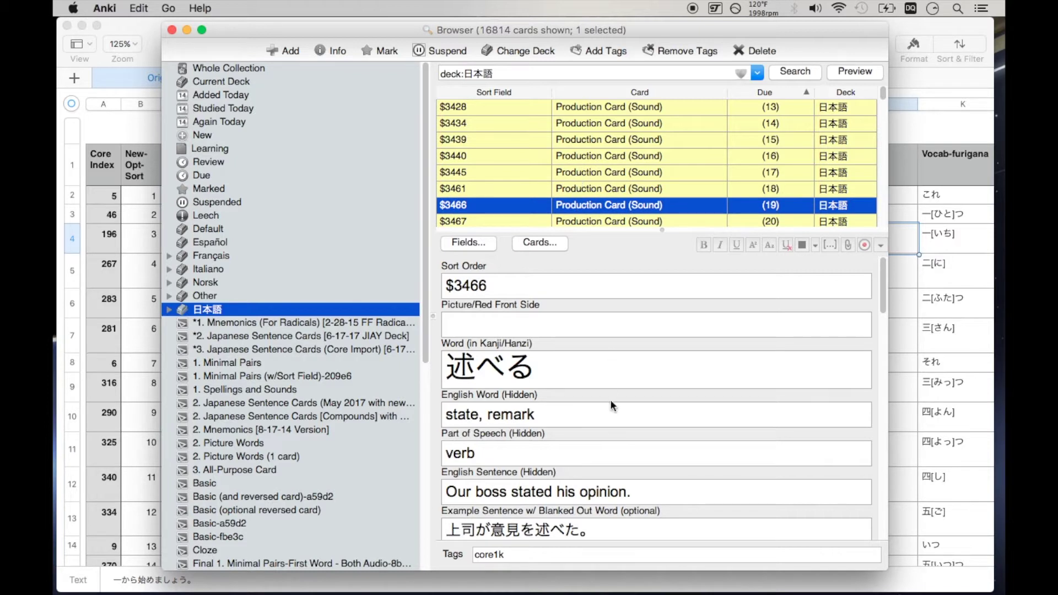
{"action": "scroll", "coordinate": [610, 399], "scroll_direction": "down", "scroll_amount": 3}
{"action": "scroll", "coordinate": [610, 398], "scroll_direction": "up", "scroll_amount": 3}
{"action": "left_click", "coordinate": [482, 322]}
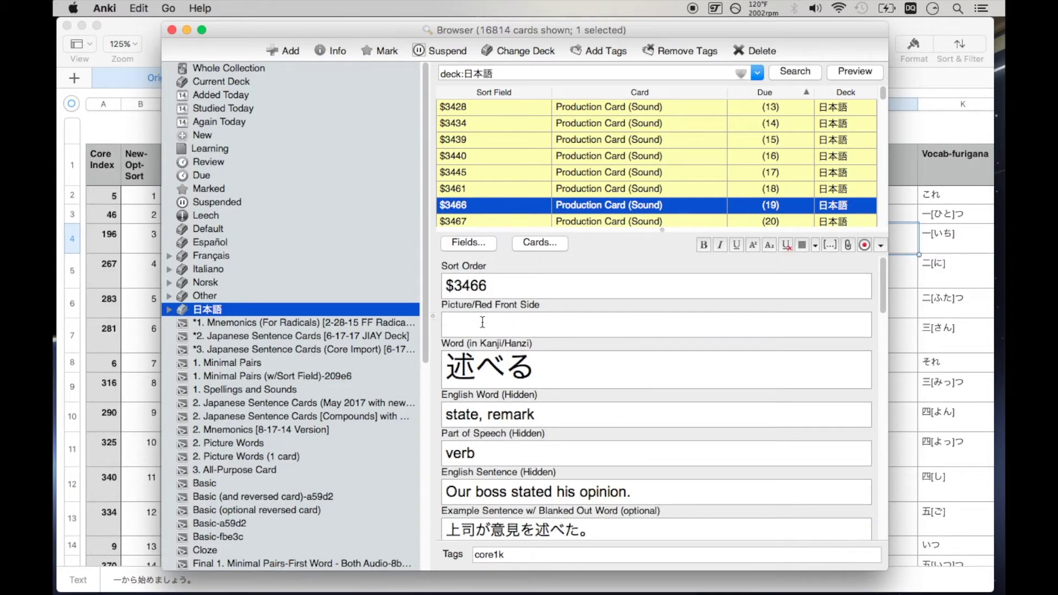
{"action": "scroll", "coordinate": [670, 375], "scroll_direction": "down", "scroll_amount": 3}
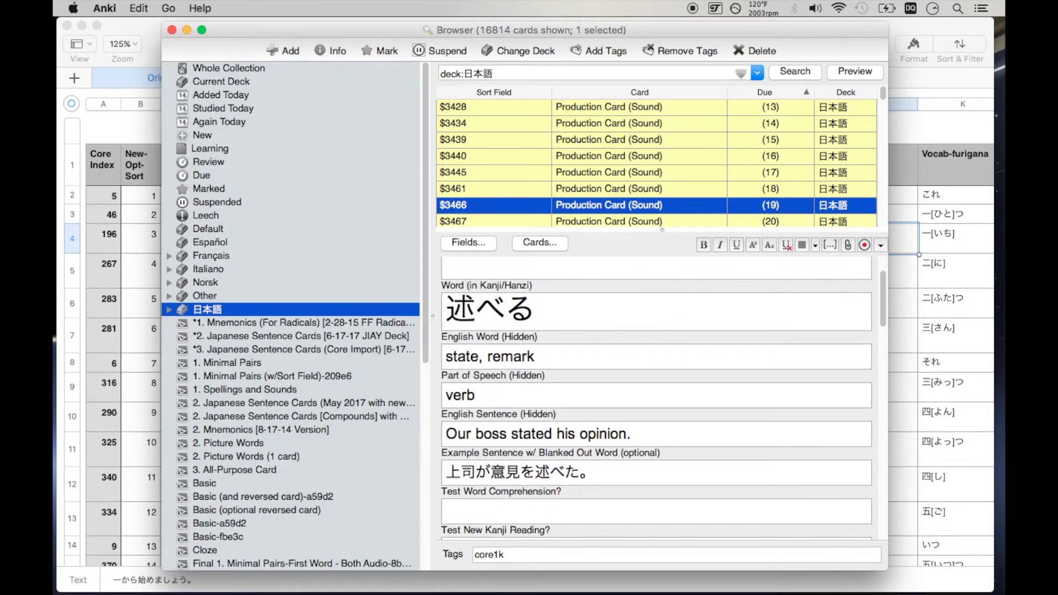
{"action": "left_click_drag", "start_coordinate": [536, 472], "coordinate": [581, 473]}
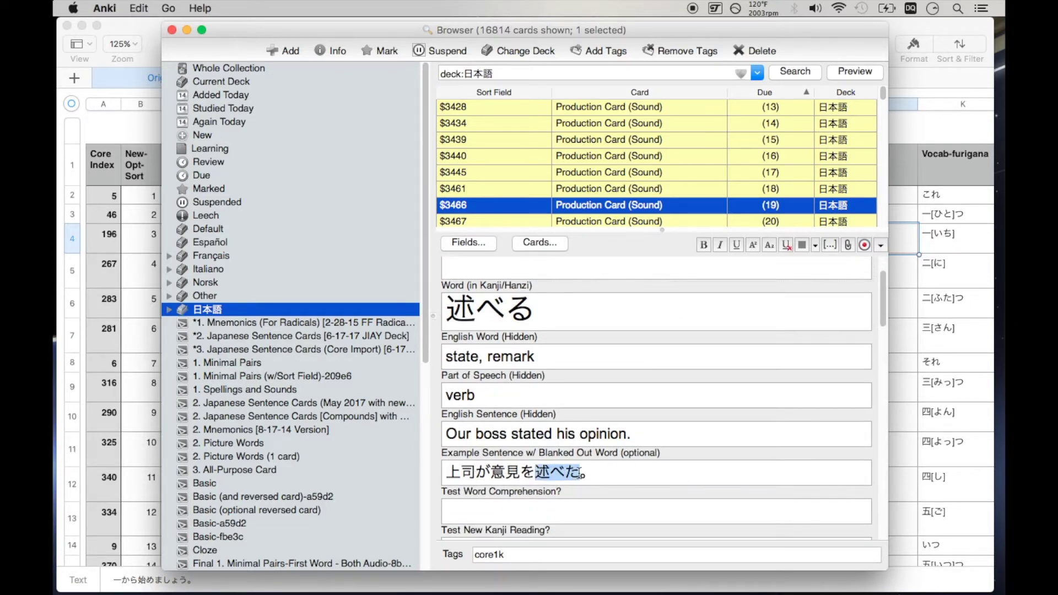
{"action": "type", "text": "__"}
{"action": "scroll", "coordinate": [573, 469], "scroll_direction": "down", "scroll_amount": 9}
{"action": "left_click", "coordinate": [478, 333]}
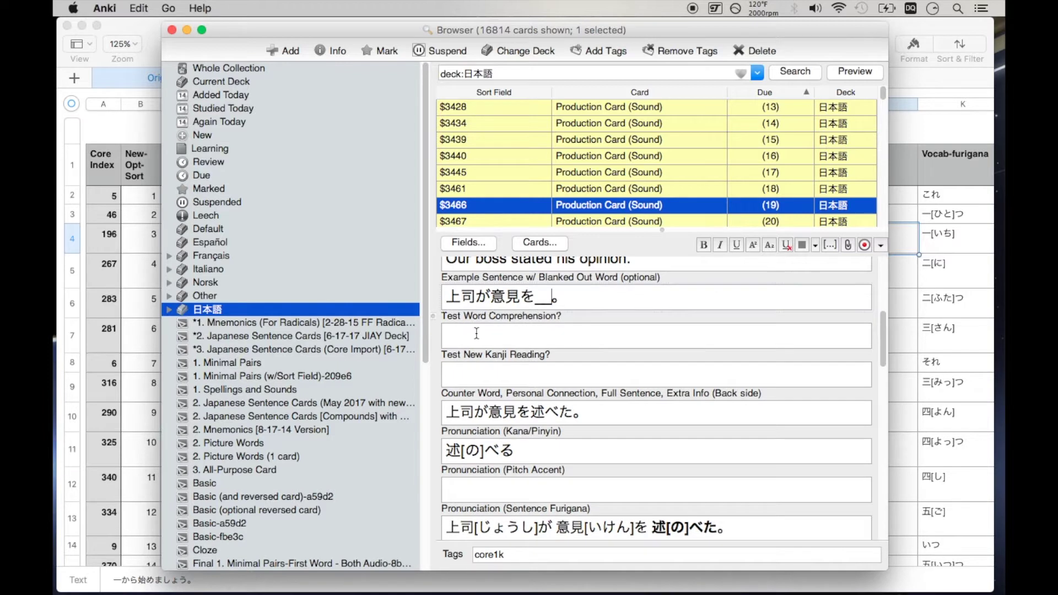
{"action": "type", "text": "X"}
{"action": "scroll", "coordinate": [478, 332], "scroll_direction": "down", "scroll_amount": 8}
{"action": "scroll", "coordinate": [512, 386], "scroll_direction": "down", "scroll_amount": 3}
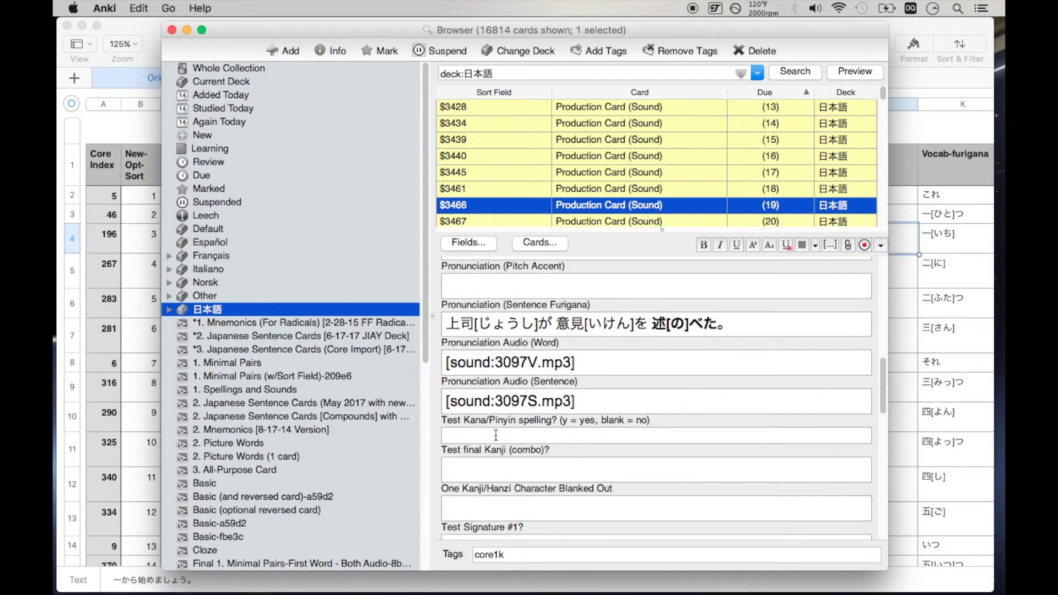
{"action": "left_click", "coordinate": [483, 464]}
{"action": "type", "text": "X"}
{"action": "key", "text": "super+z"}
{"action": "key", "text": "super+z"}
{"action": "key", "text": "super+z"}
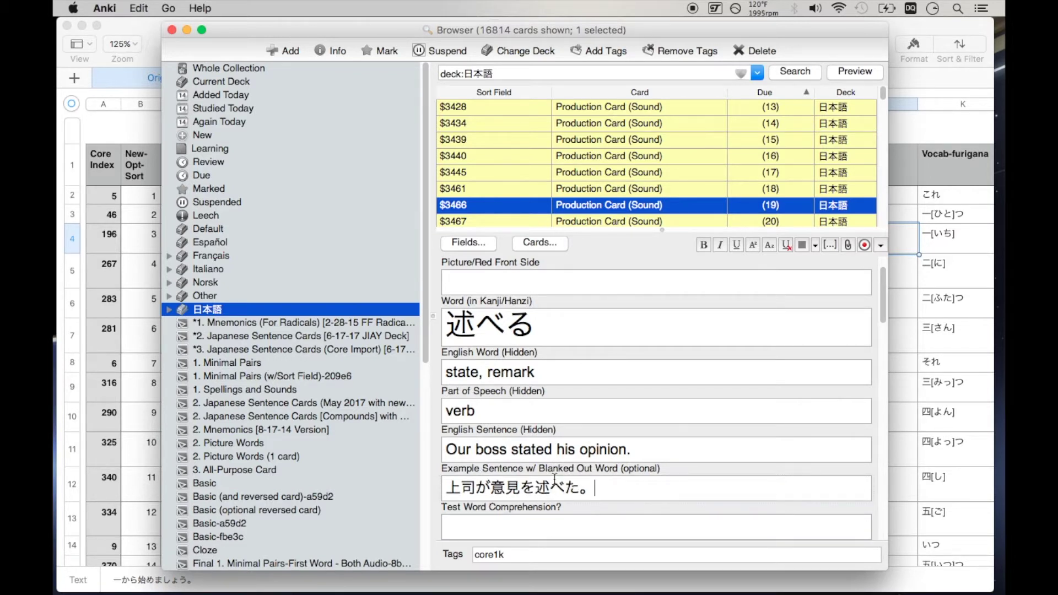
{"action": "left_click", "coordinate": [512, 279]}
{"action": "left_click", "coordinate": [491, 487]}
{"action": "scroll", "coordinate": [492, 487], "scroll_direction": "down", "scroll_amount": 10}
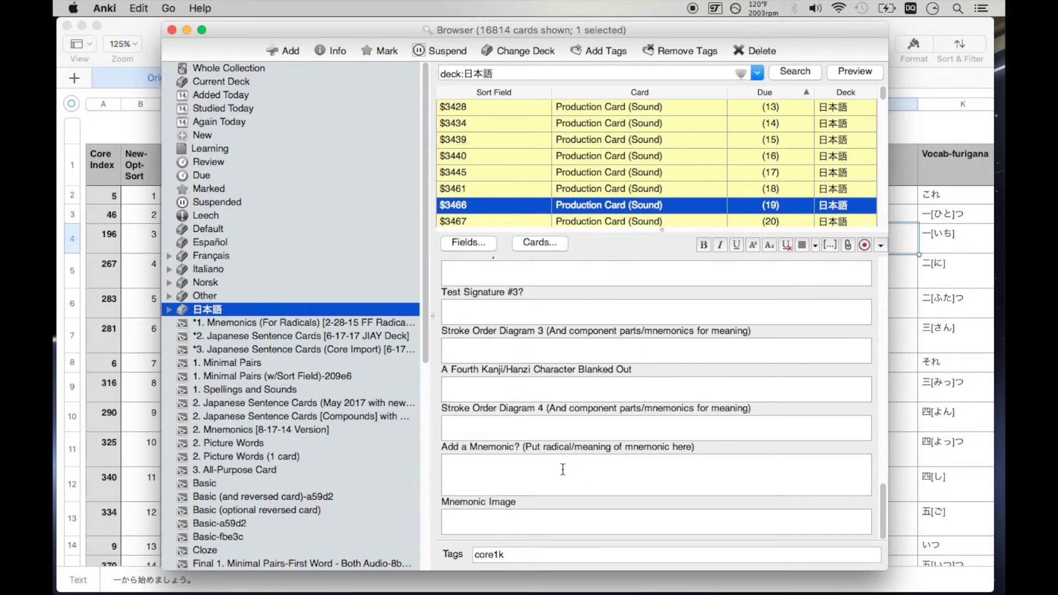
{"action": "left_click", "coordinate": [499, 470]}
{"action": "scroll", "coordinate": [587, 467], "scroll_direction": "up", "scroll_amount": 10}
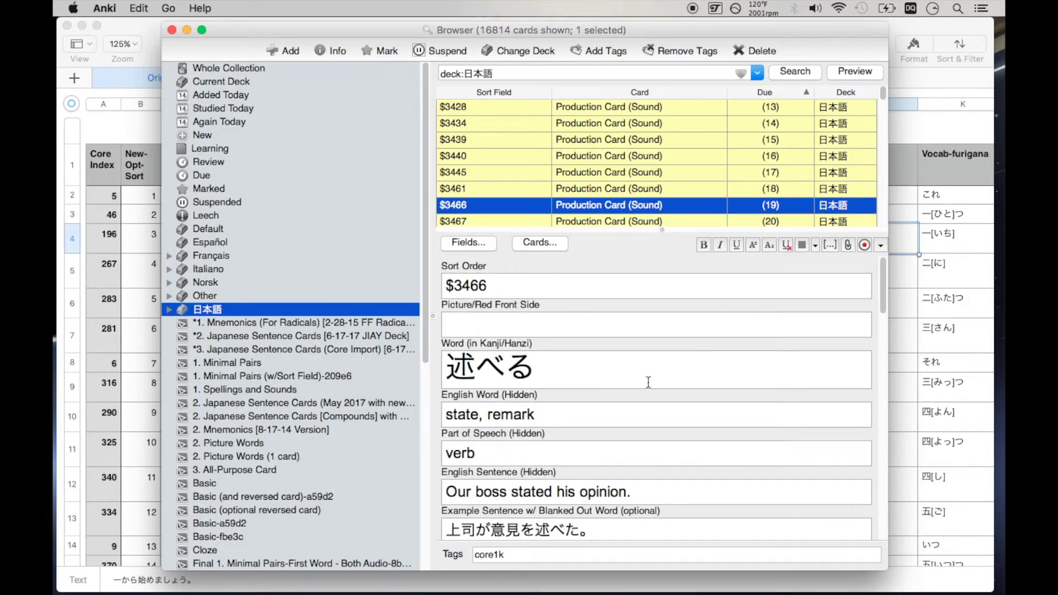
Select the character 司 in the example sentence, then clear the selection.
{"action": "scroll", "coordinate": [648, 382], "scroll_direction": "down", "scroll_amount": 3}
{"action": "scroll", "coordinate": [649, 382], "scroll_direction": "down", "scroll_amount": 2}
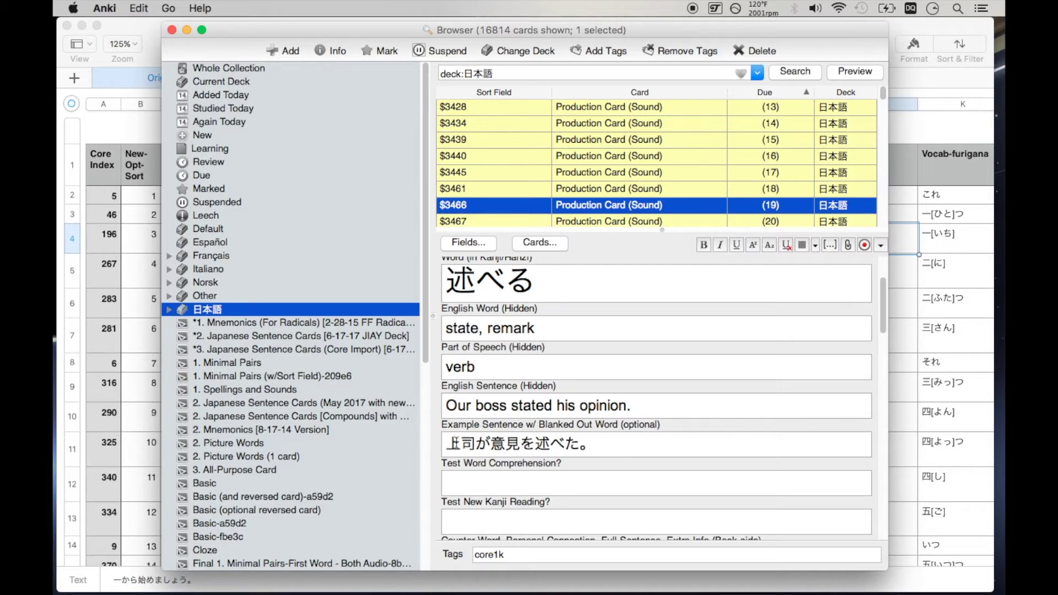
{"action": "mouse_move", "coordinate": [461, 444]}
{"action": "left_mouse_down"}
{"action": "mouse_move", "coordinate": [474, 443]}
{"action": "mouse_move", "coordinate": [446, 444]}
{"action": "left_mouse_up"}
{"action": "scroll", "coordinate": [499, 284], "scroll_direction": "up", "scroll_amount": 1}
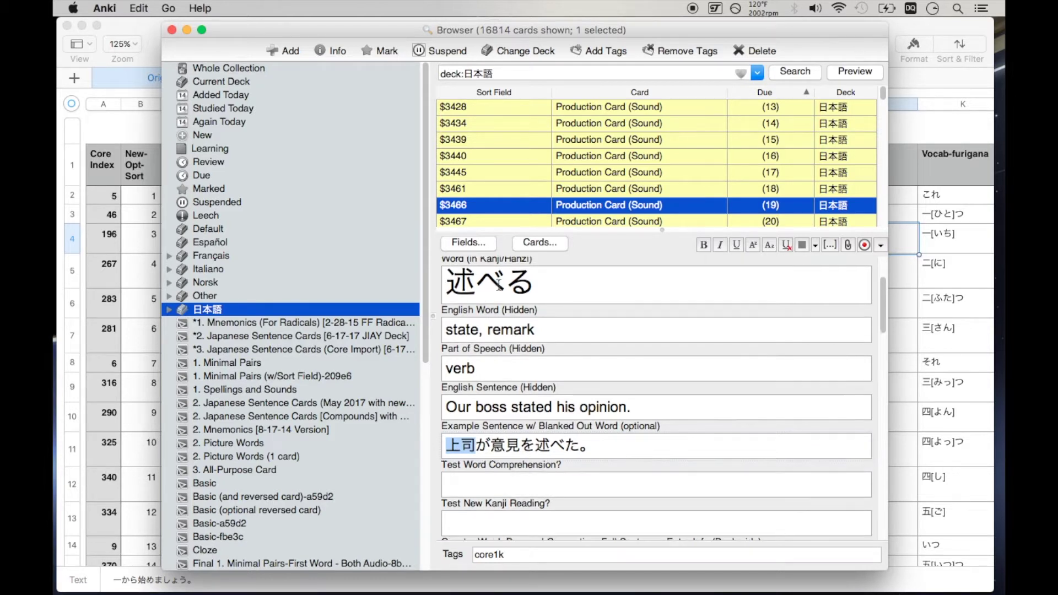
{"action": "left_click", "coordinate": [566, 461]}
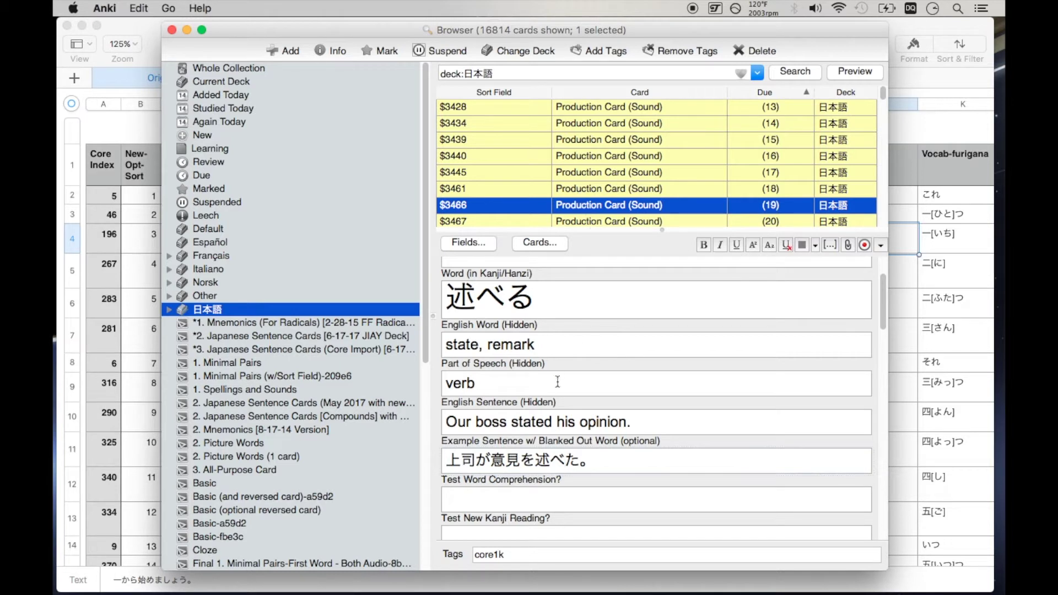
Look over notes $3445 and $3486, then open the first-due card $3388 with 感謝.
{"action": "scroll", "coordinate": [554, 392], "scroll_direction": "up", "scroll_amount": 4}
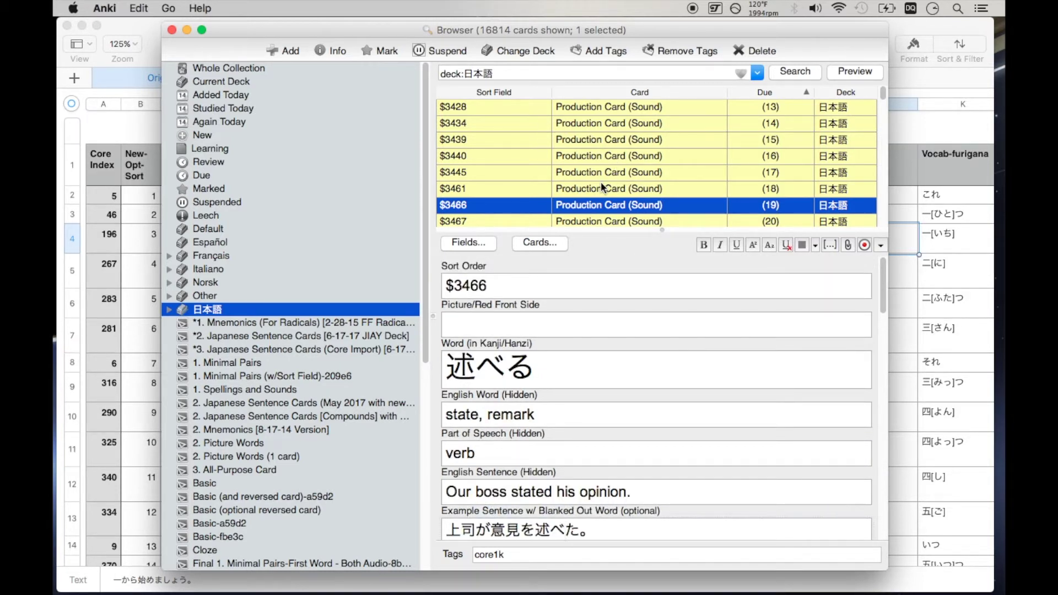
{"action": "scroll", "coordinate": [600, 181], "scroll_direction": "down", "scroll_amount": 2}
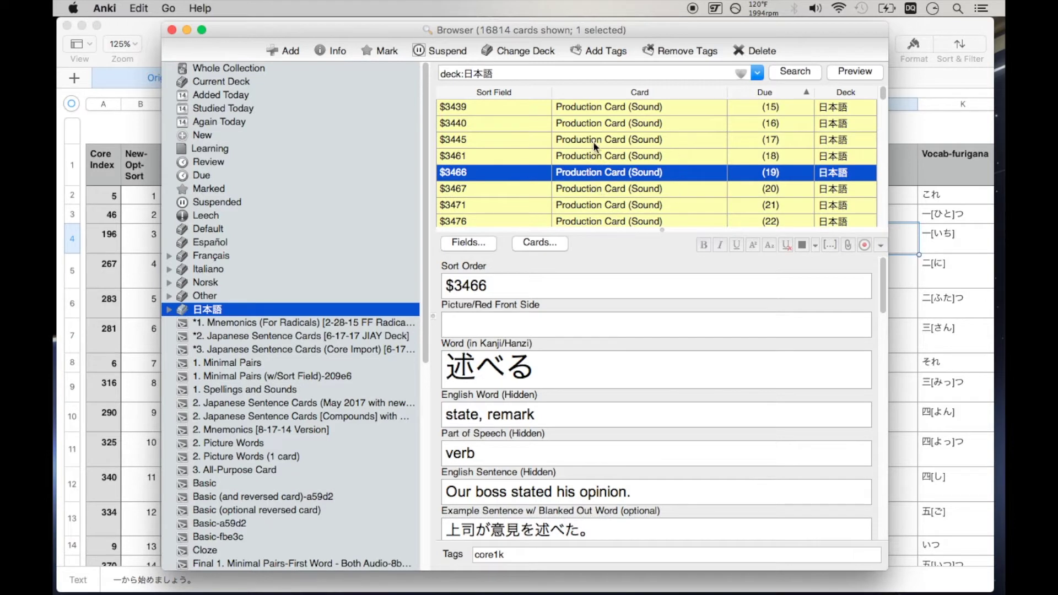
{"action": "left_click", "coordinate": [608, 138]}
{"action": "scroll", "coordinate": [608, 137], "scroll_direction": "down", "scroll_amount": 6}
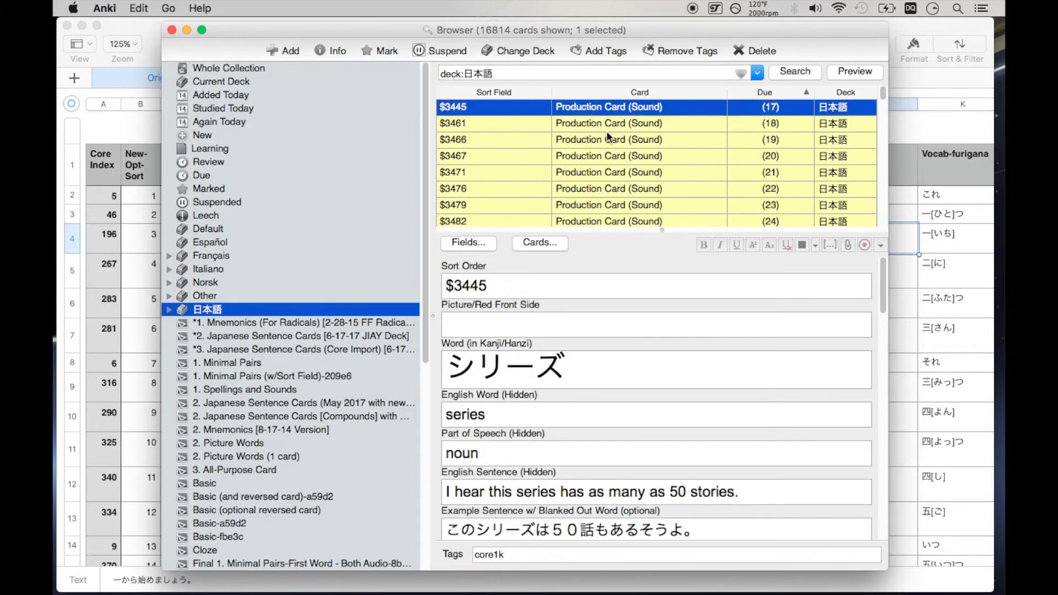
{"action": "left_click", "coordinate": [644, 189]}
{"action": "scroll", "coordinate": [644, 189], "scroll_direction": "up", "scroll_amount": 10}
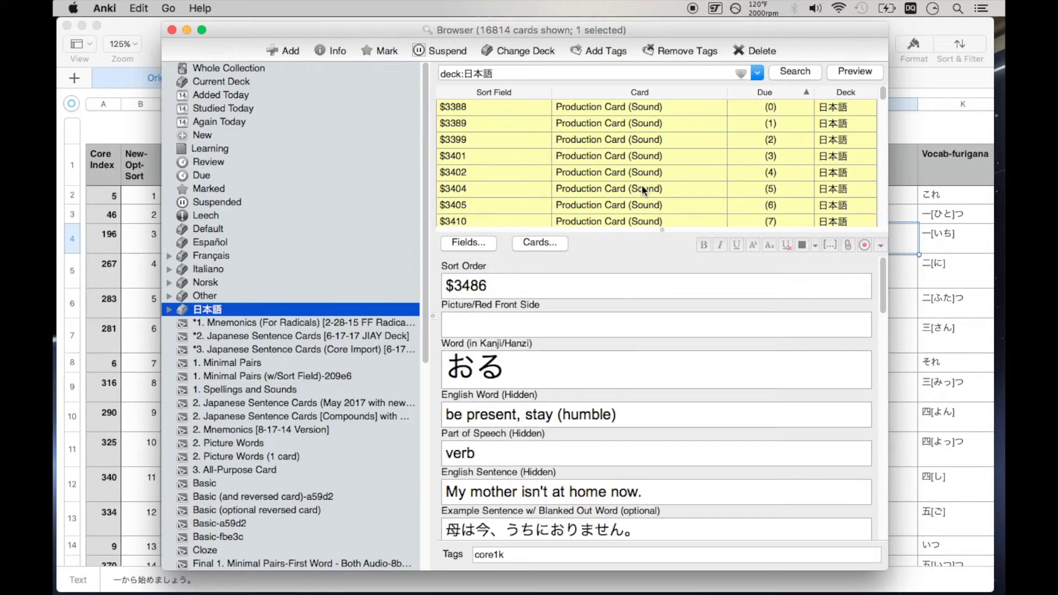
{"action": "left_click", "coordinate": [610, 108]}
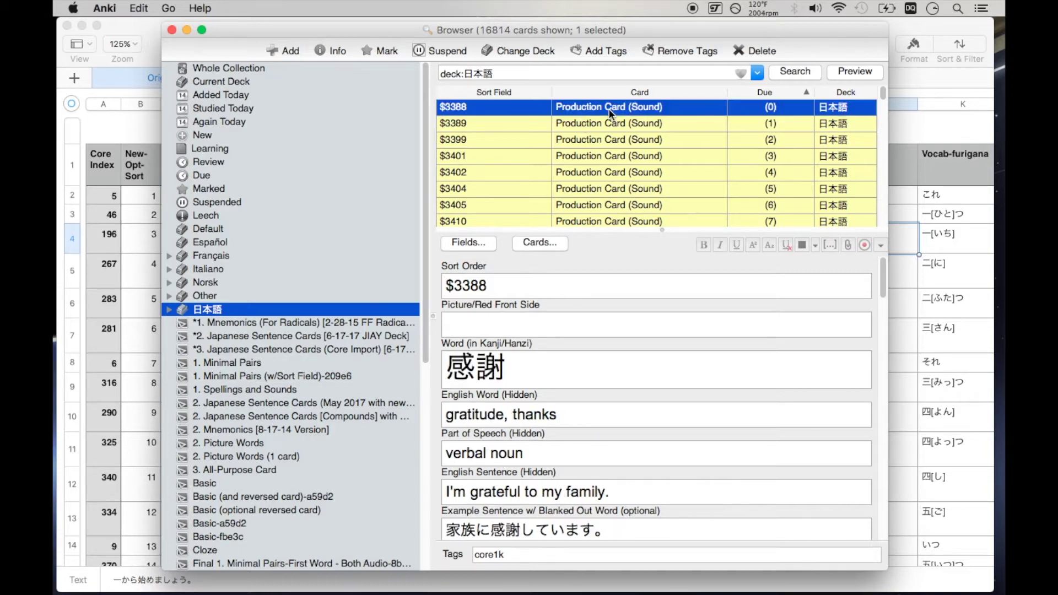
Activate Numbers, select cell B10 in the New-Opt-Sort column, and scroll through the Original sheet's rows.
{"action": "left_click", "coordinate": [152, 54]}
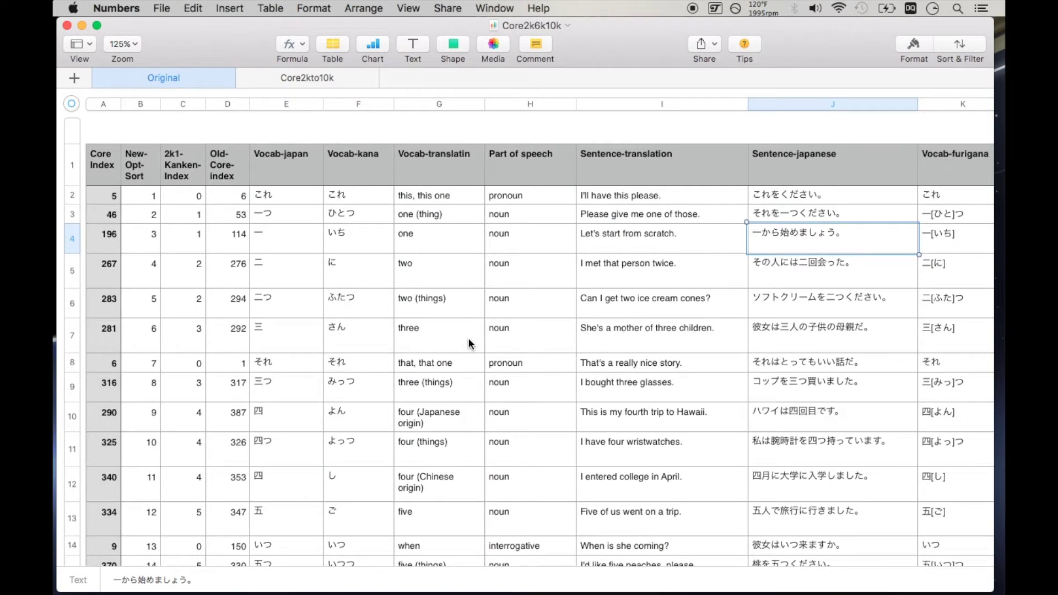
{"action": "left_click", "coordinate": [142, 417]}
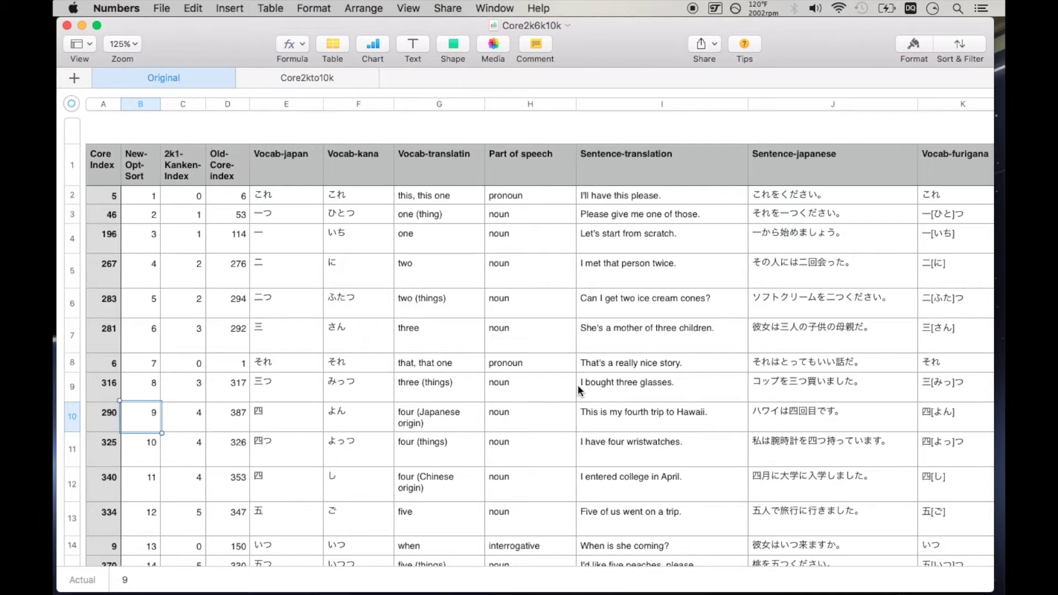
{"action": "scroll", "coordinate": [639, 307], "scroll_direction": "down", "scroll_amount": 15}
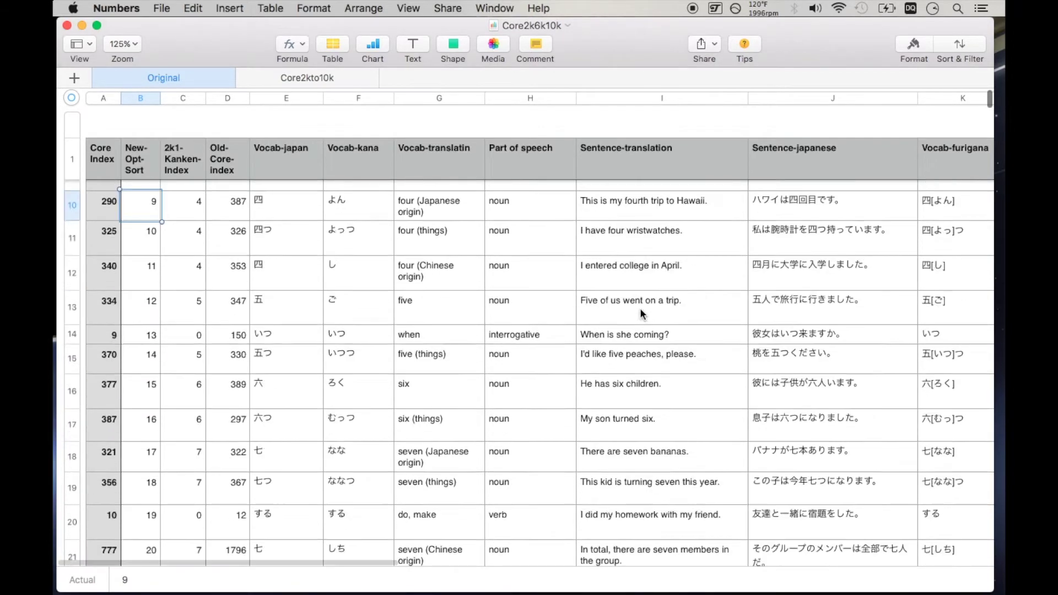
{"action": "scroll", "coordinate": [705, 408], "scroll_direction": "down", "scroll_amount": 5}
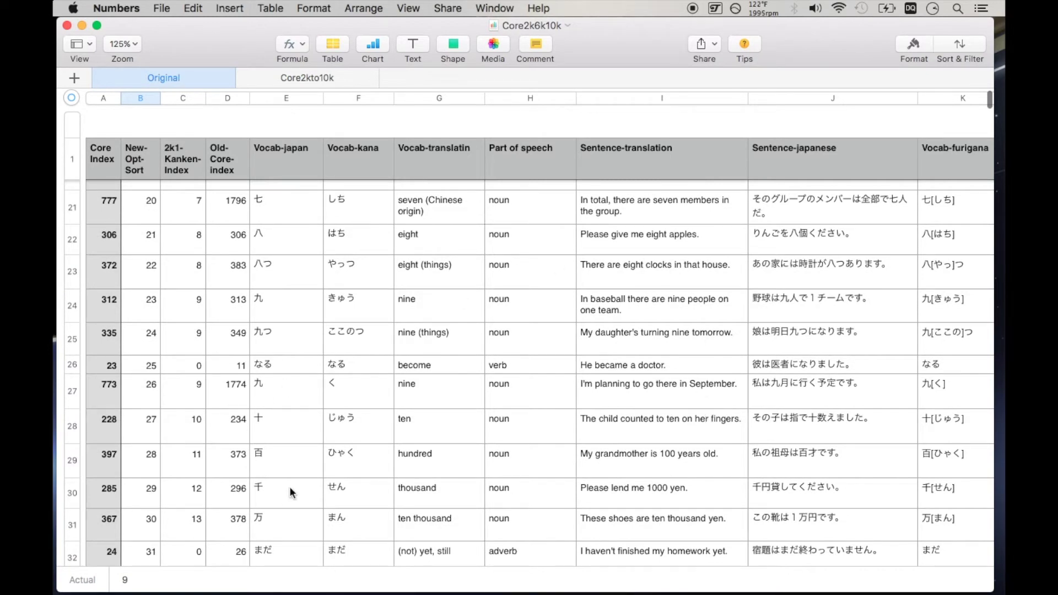
{"action": "scroll", "coordinate": [603, 350], "scroll_direction": "up", "scroll_amount": 3}
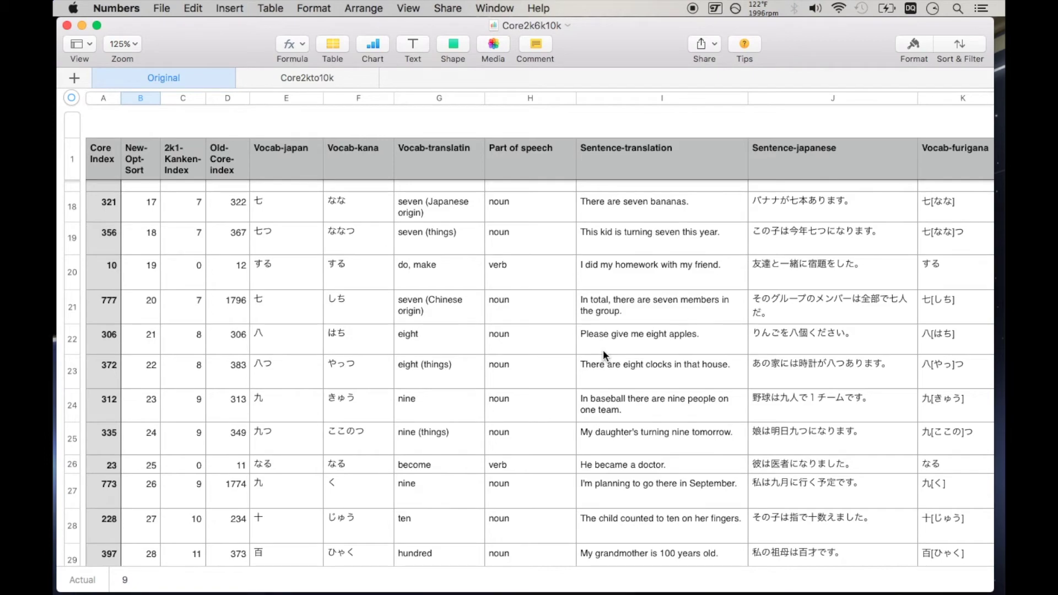
{"action": "key", "text": "ctrl+Up"}
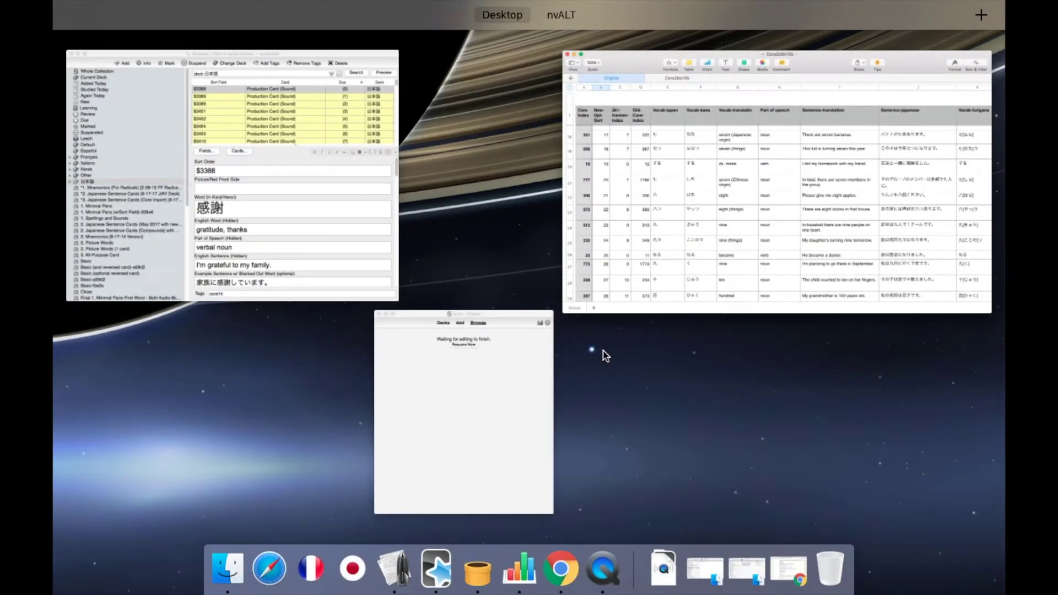
Bring the Anki Browser forward and place the cursor after deck:日本語 in the search field.
{"action": "left_click", "coordinate": [291, 239]}
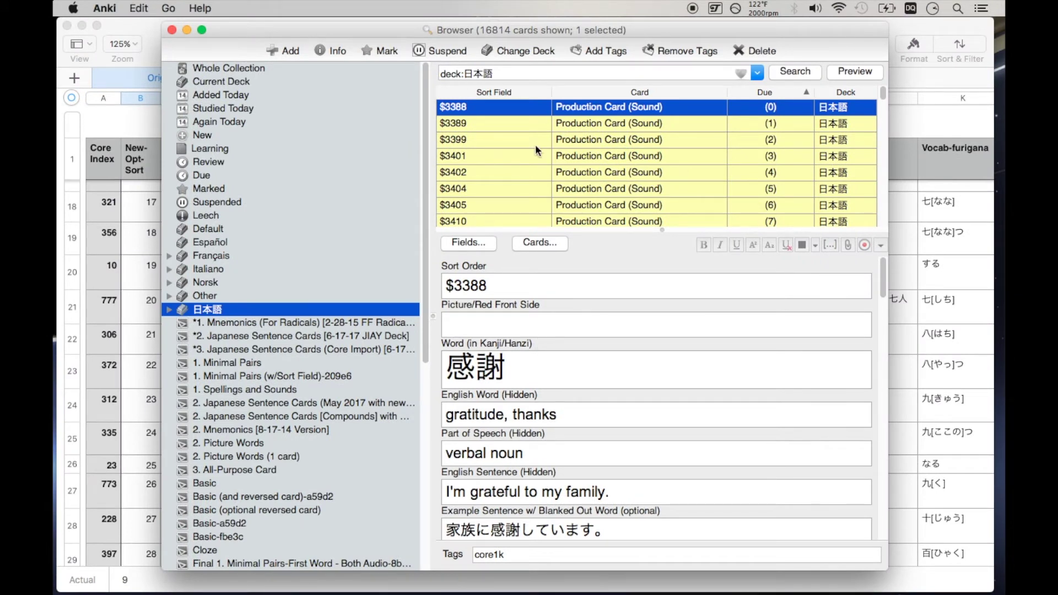
{"action": "left_click", "coordinate": [522, 74]}
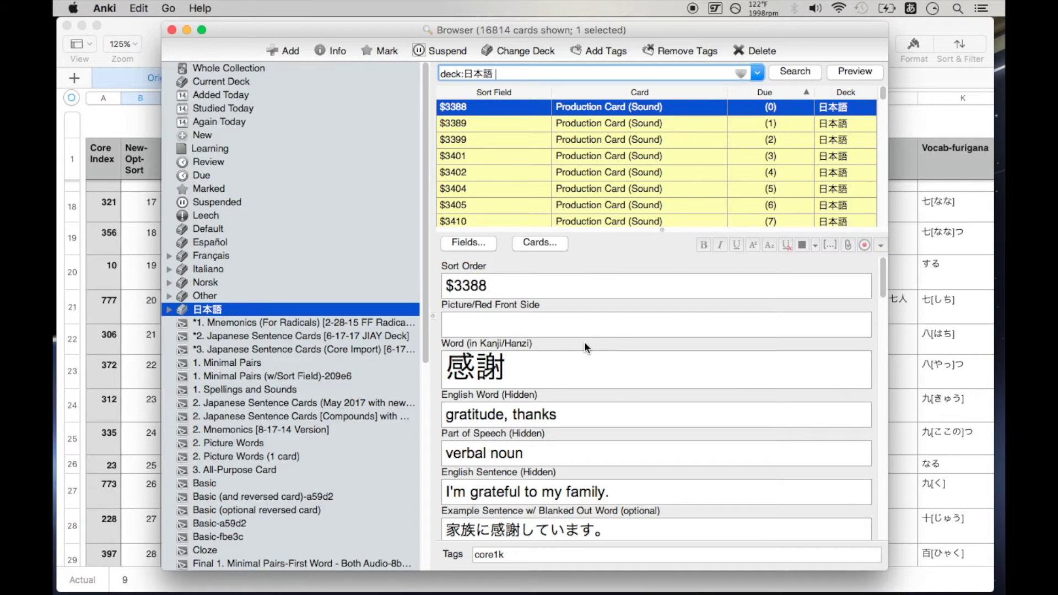
Search the 日本語 deck for 犬 and step through matching cards such as 大好き, 隣, 振る and 助ける.
{"action": "type", "text": "いぬ"}
{"action": "key", "text": "Return"}
{"action": "key", "text": "Return"}
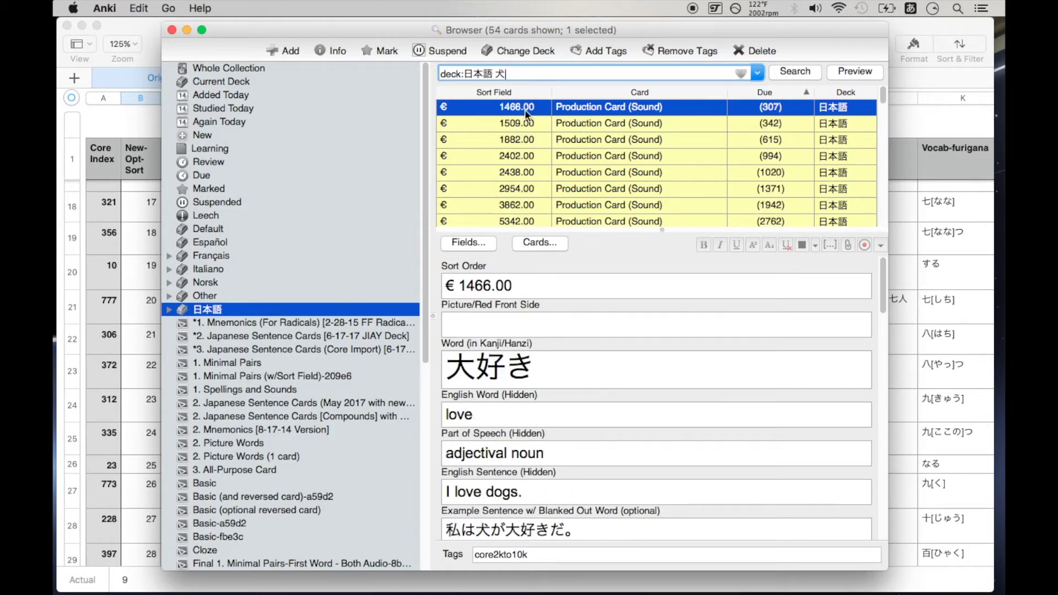
{"action": "left_click", "coordinate": [493, 117]}
{"action": "key", "text": "Down"}
{"action": "key", "text": "Down"}
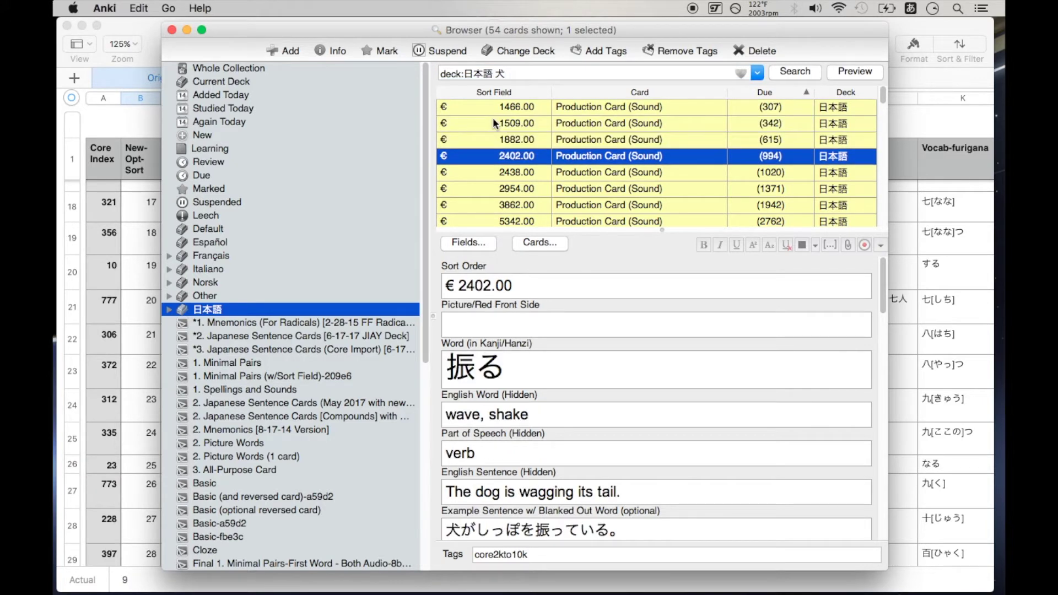
{"action": "key", "text": "Down"}
{"action": "key", "text": "Up"}
{"action": "key", "text": "Up"}
{"action": "key", "text": "Up"}
{"action": "key", "text": "Up"}
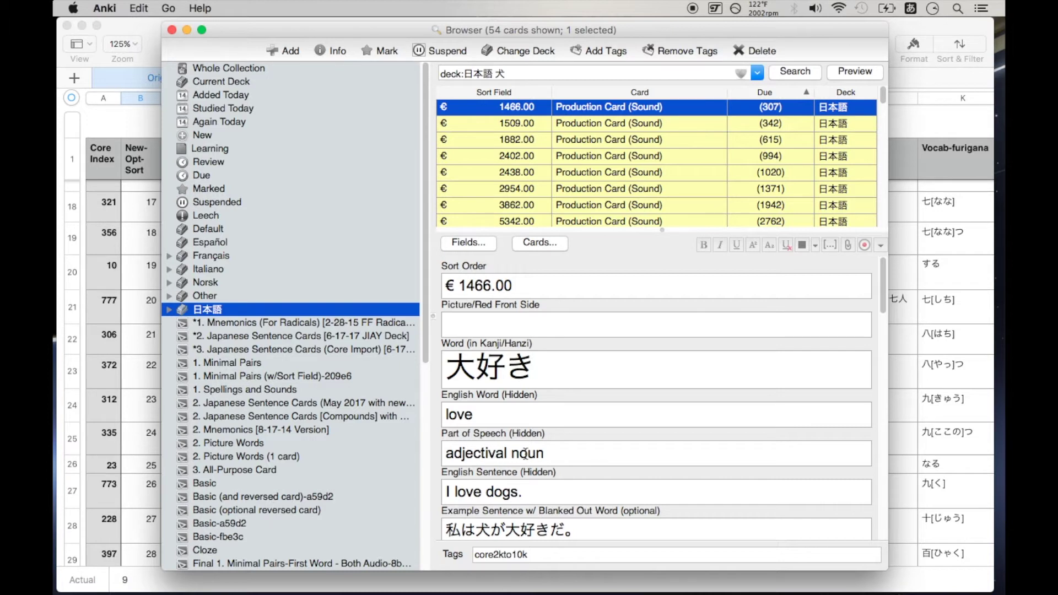
{"action": "key", "text": "Down"}
{"action": "key", "text": "Down"}
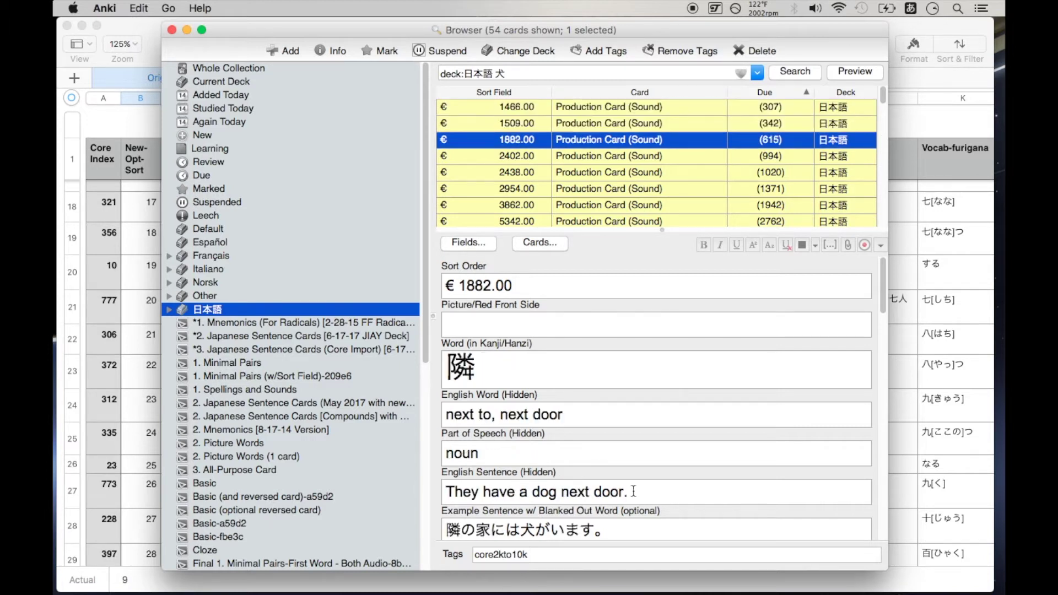
{"action": "key", "text": "Down"}
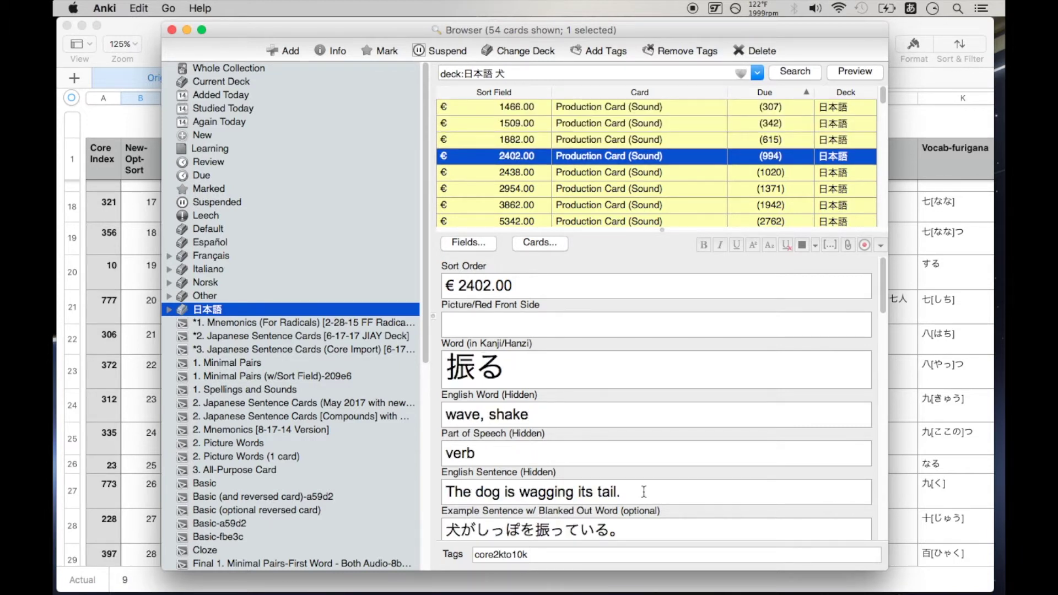
{"action": "key", "text": "Down"}
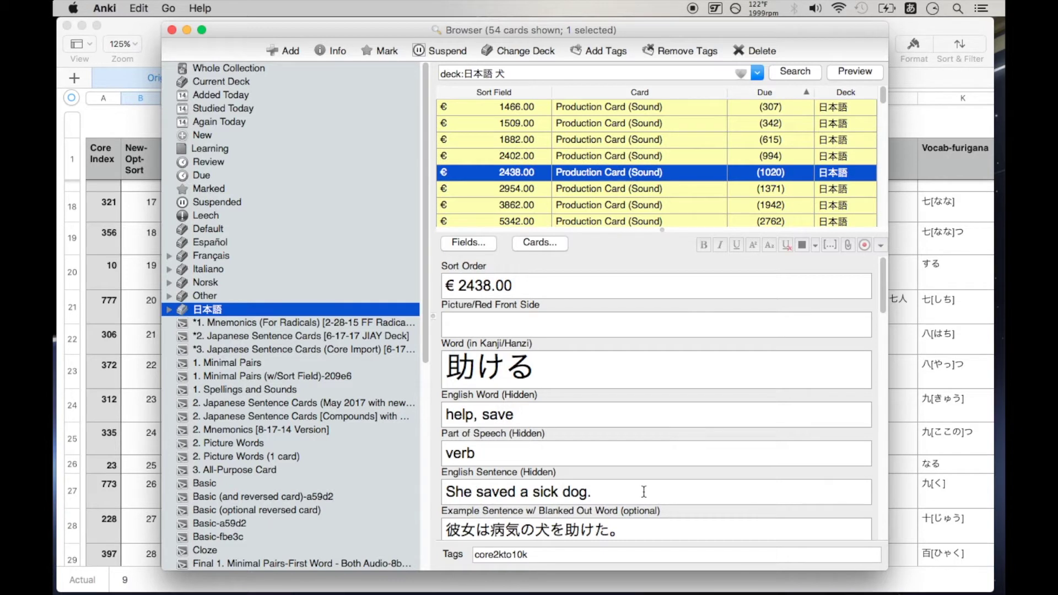
{"action": "key", "text": "Down"}
{"action": "key", "text": "Down"}
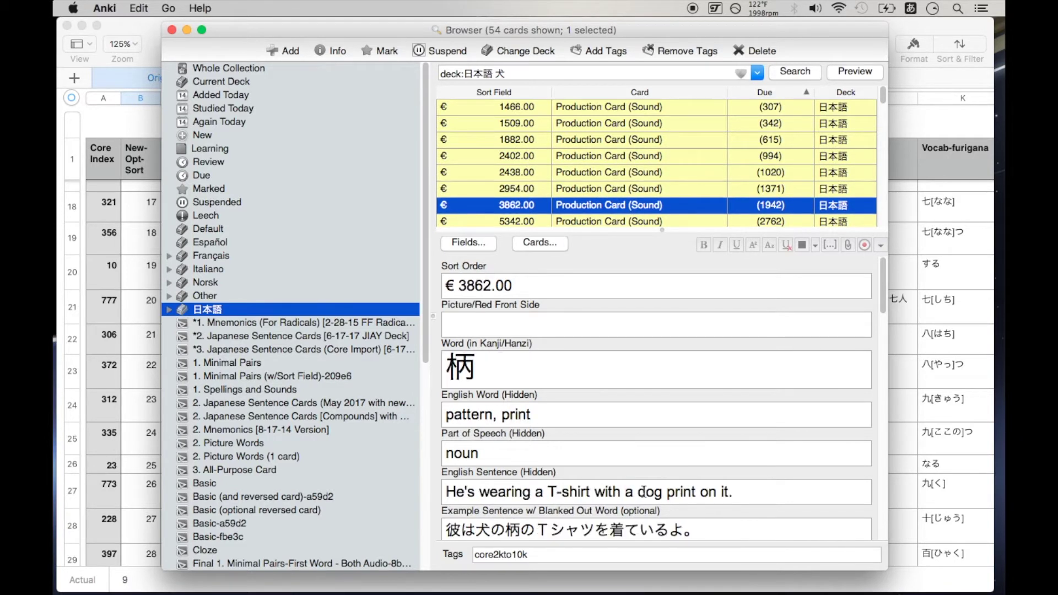
Review the matching note's fields, then remove 犬 from the search query.
{"action": "left_click", "coordinate": [515, 72]}
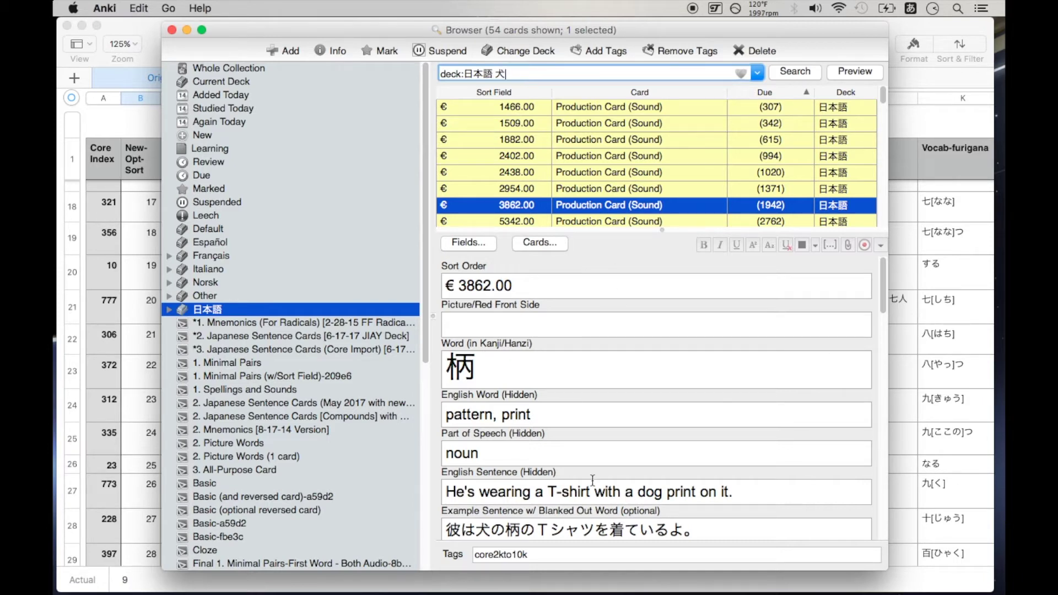
{"action": "scroll", "coordinate": [566, 479], "scroll_direction": "down", "scroll_amount": 5}
{"action": "scroll", "coordinate": [656, 441], "scroll_direction": "down", "scroll_amount": 1}
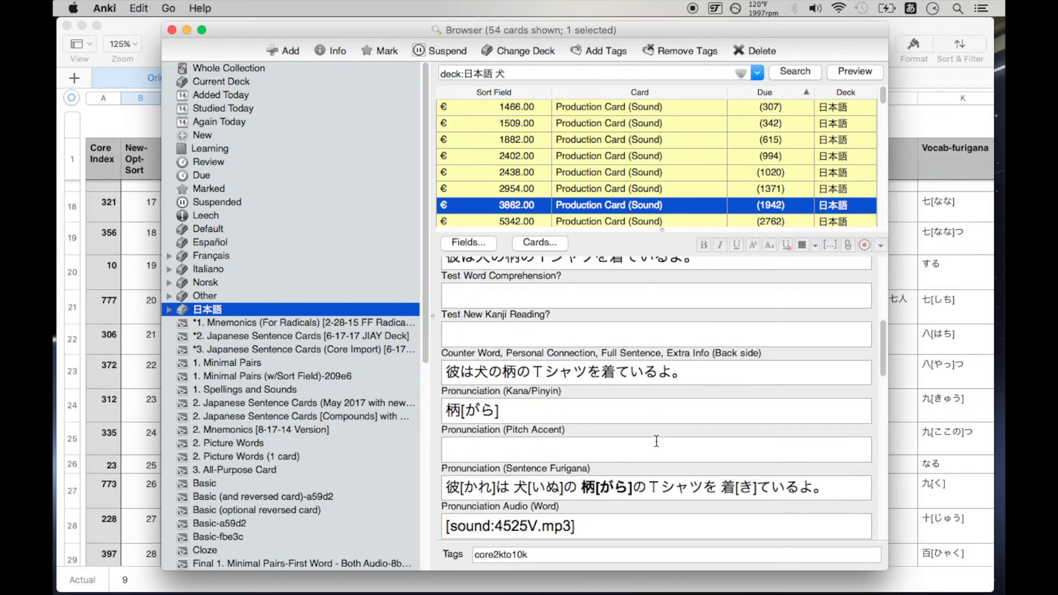
{"action": "scroll", "coordinate": [585, 380], "scroll_direction": "down", "scroll_amount": 6}
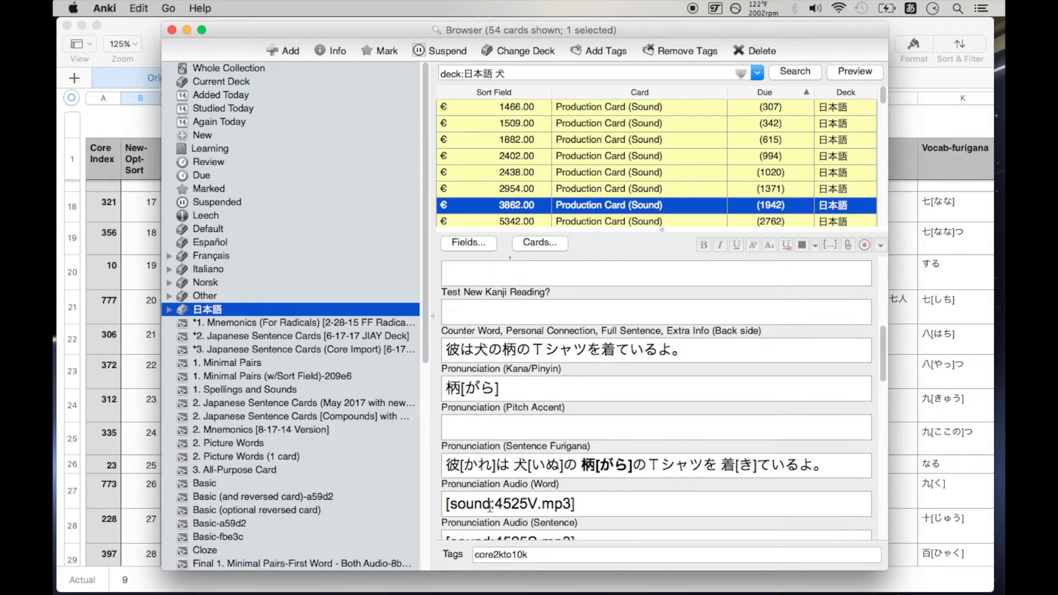
{"action": "scroll", "coordinate": [590, 421], "scroll_direction": "up", "scroll_amount": 10}
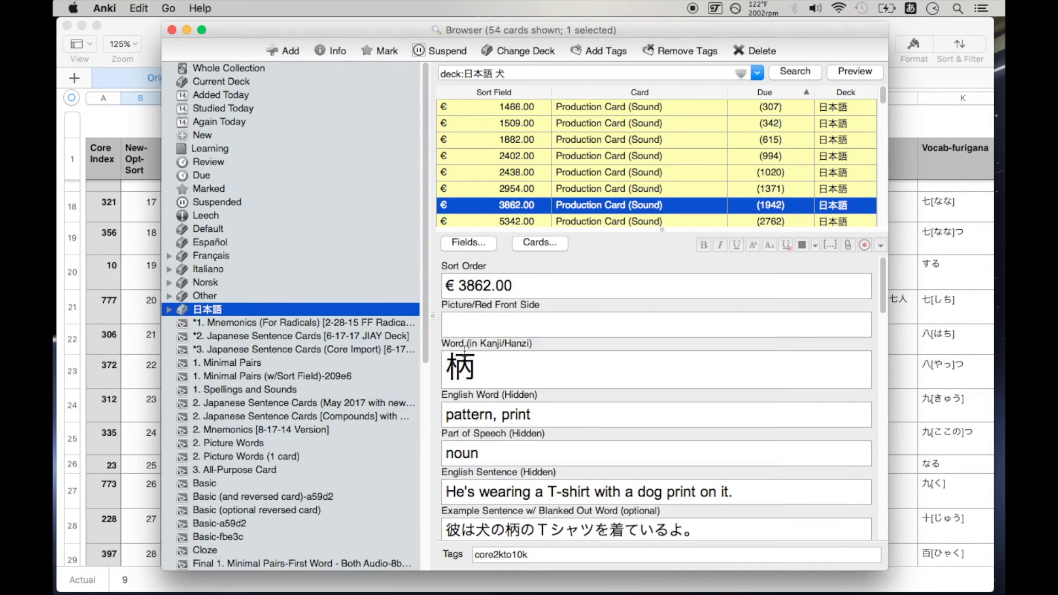
{"action": "left_click", "coordinate": [531, 69]}
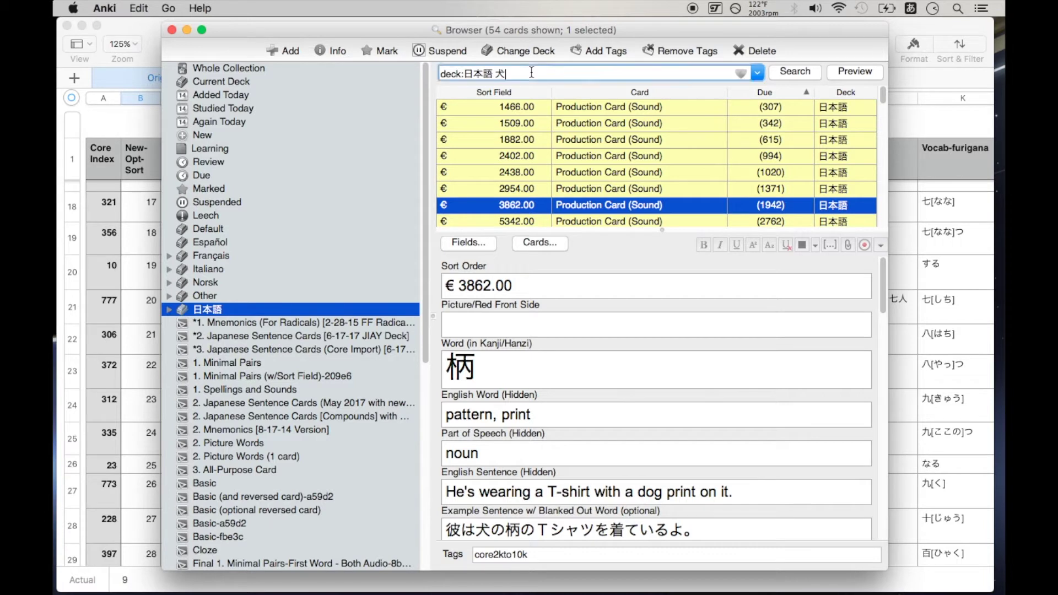
{"action": "key", "text": "BackSpace"}
{"action": "key", "text": "BackSpace"}
Glance at the Numbers spreadsheet, minimize it, and reactivate the Anki Browser.
{"action": "left_click", "coordinate": [936, 25]}
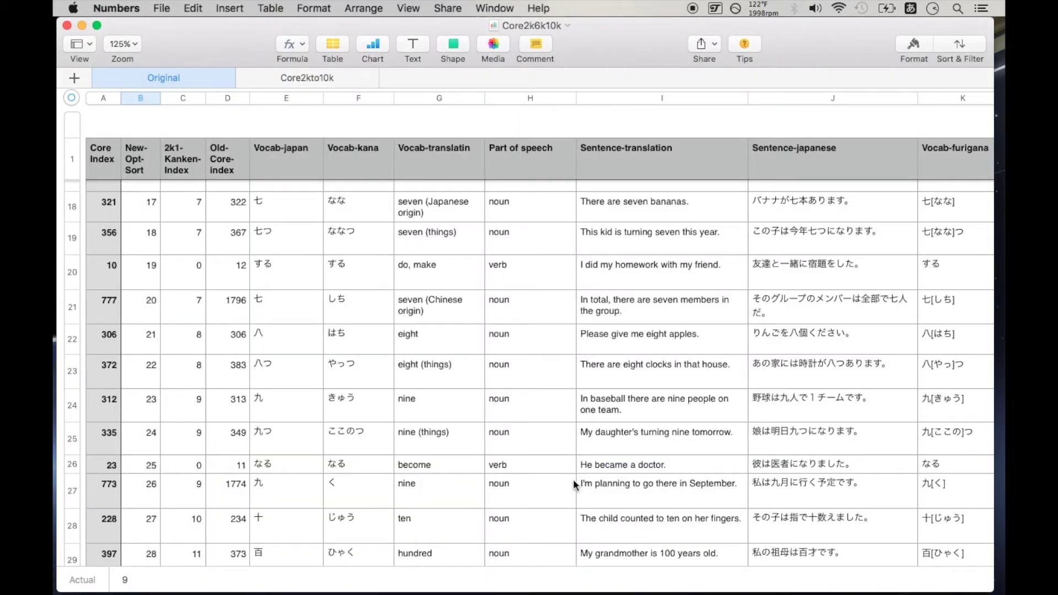
{"action": "left_click", "coordinate": [81, 25]}
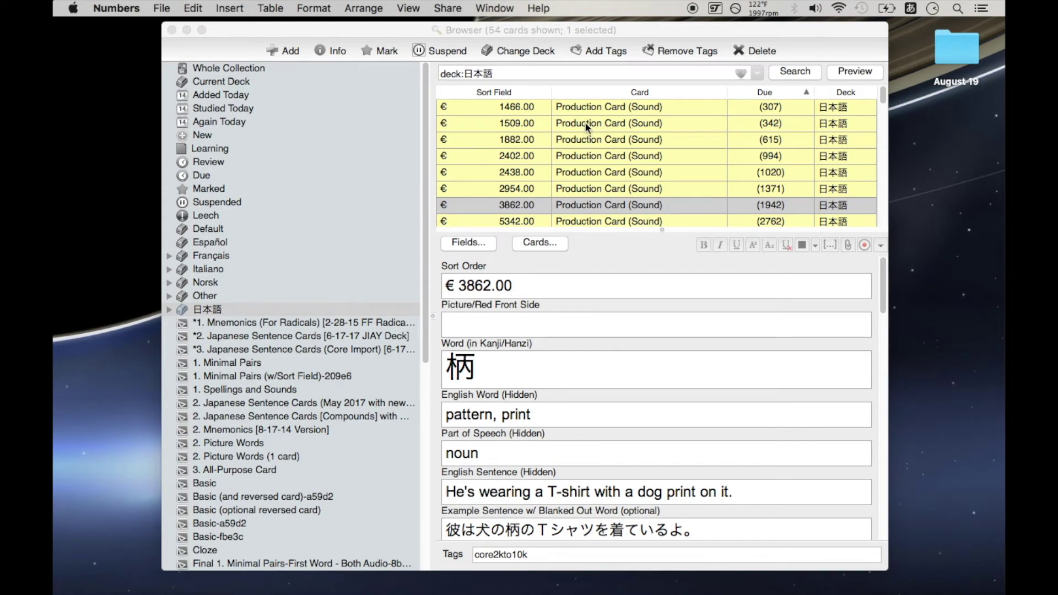
{"action": "left_click", "coordinate": [513, 29]}
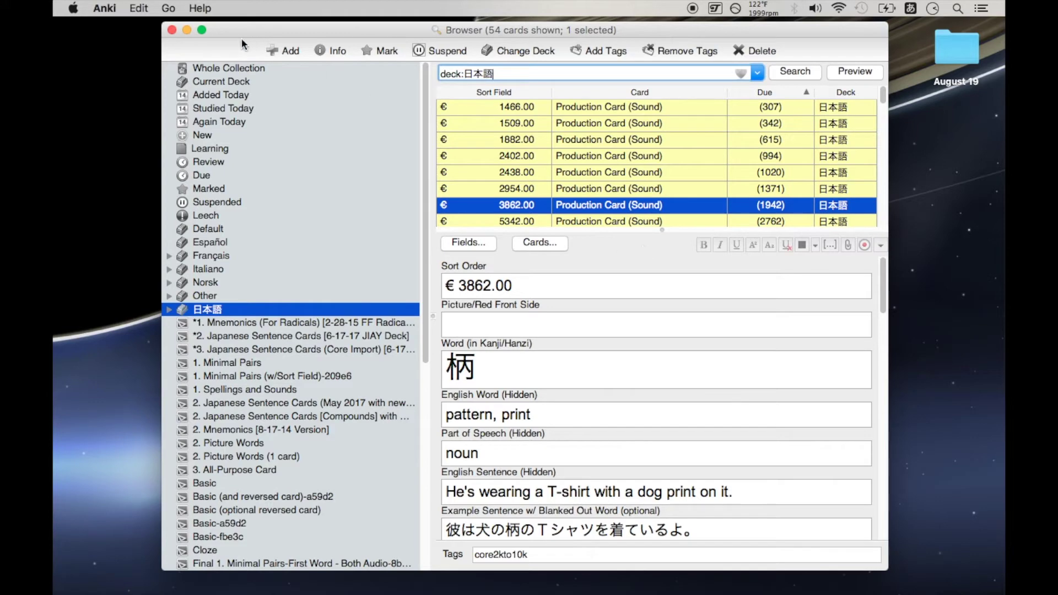
Minimize the Browser and restore the Desktop and Audio Finder windows.
{"action": "left_click", "coordinate": [187, 29]}
{"action": "mouse_move", "coordinate": [704, 567]}
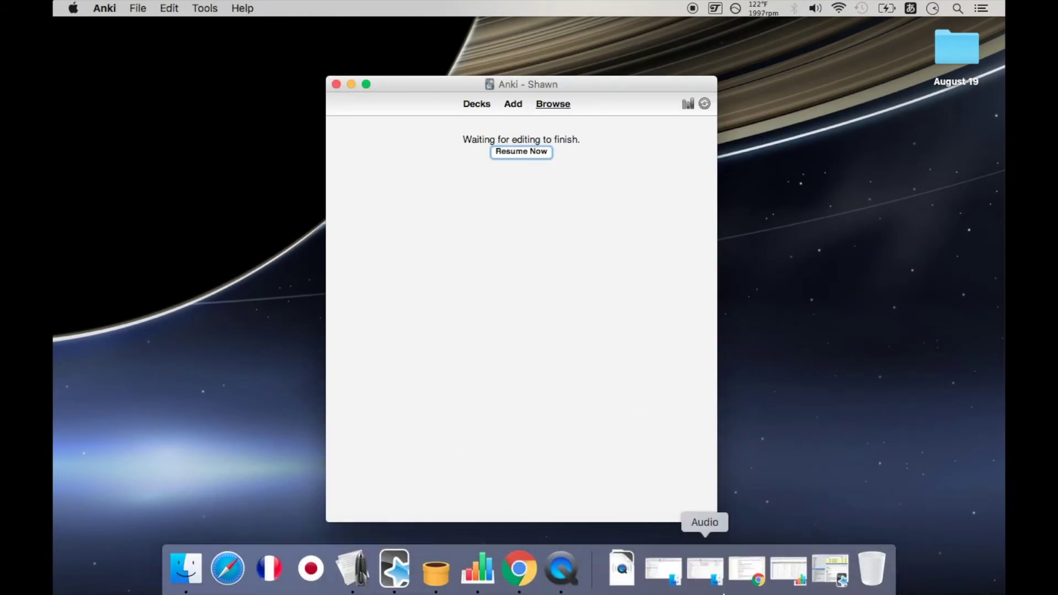
{"action": "left_click", "coordinate": [664, 569]}
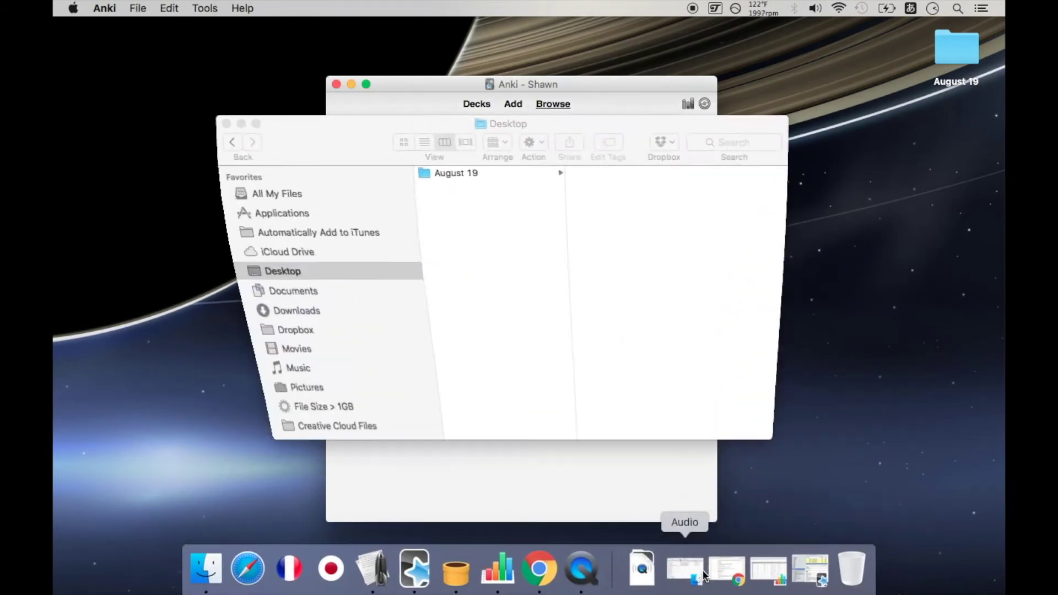
{"action": "left_click", "coordinate": [692, 573]}
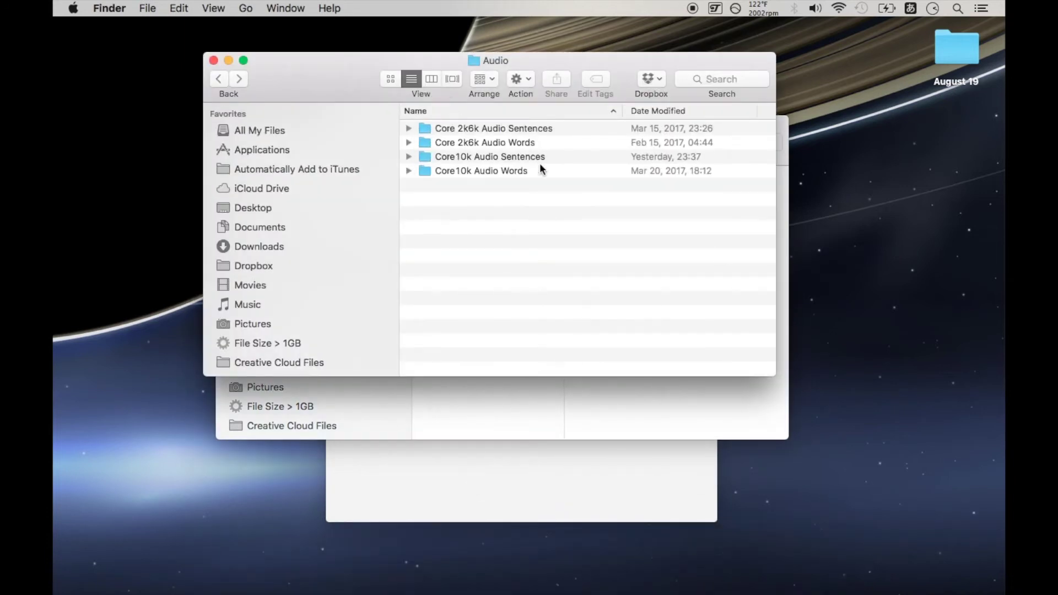
Select and deselect the four Core audio folders, then move the Desktop window down below them.
{"action": "left_click", "coordinate": [439, 130]}
{"action": "key", "text": "shift+Down"}
{"action": "key", "text": "shift+Down"}
{"action": "key", "text": "shift+Down"}
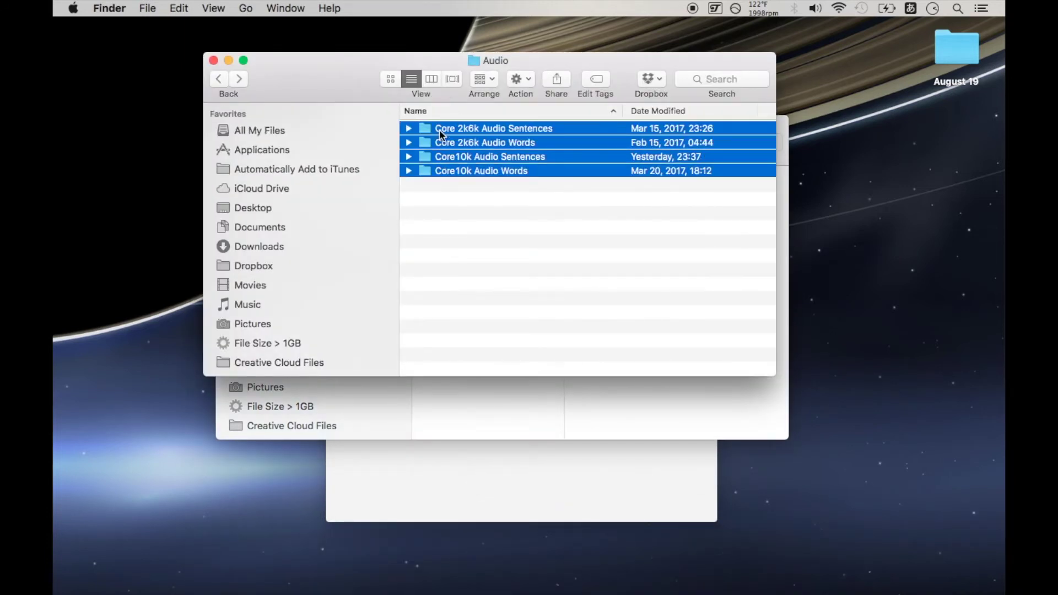
{"action": "left_click", "coordinate": [442, 253]}
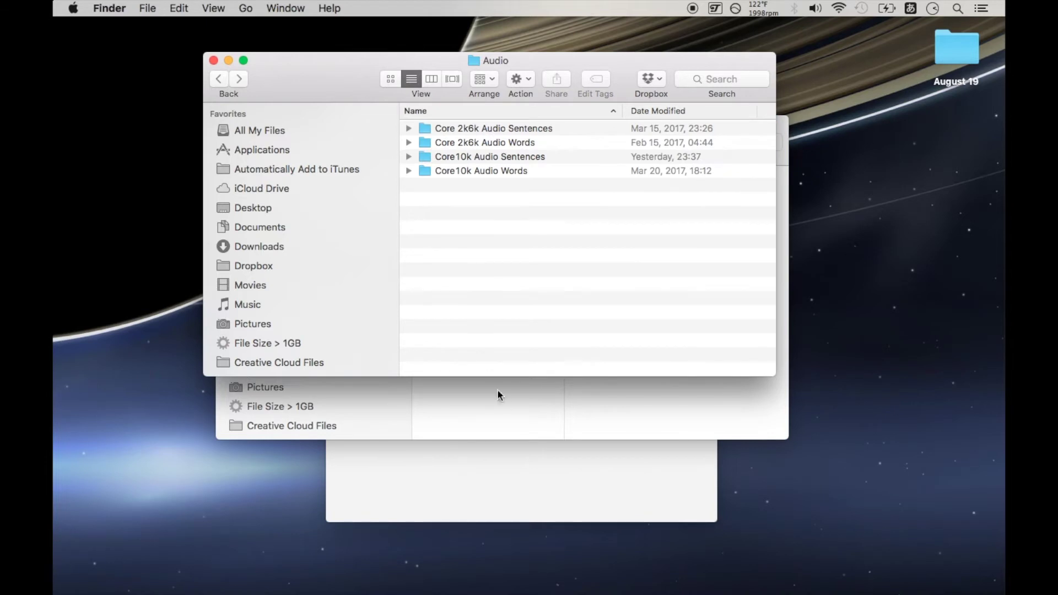
{"action": "left_click", "coordinate": [500, 407]}
{"action": "left_click_drag", "start_coordinate": [322, 145], "coordinate": [318, 223]}
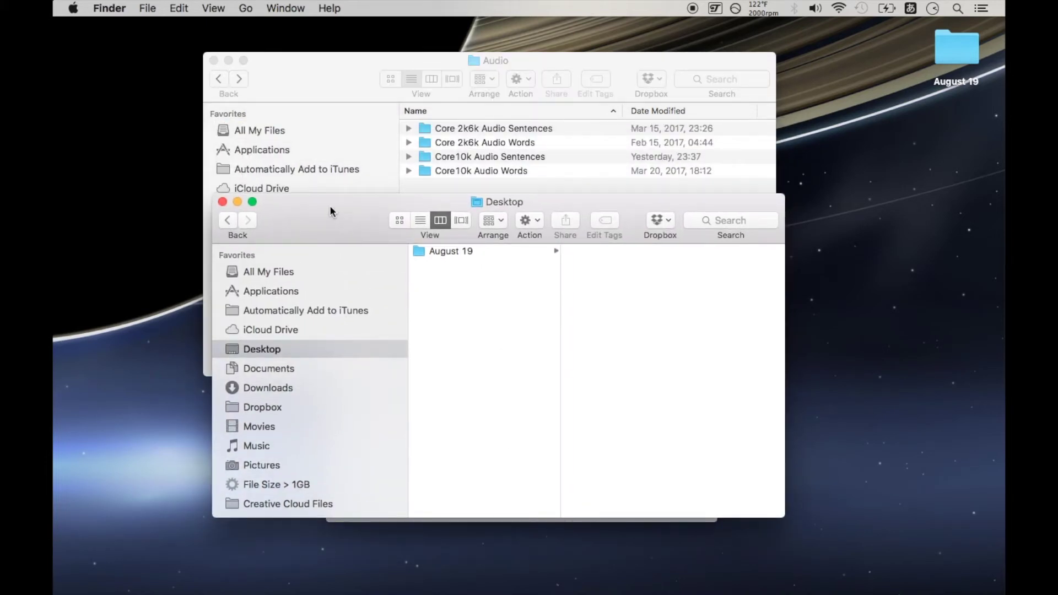
{"action": "left_click", "coordinate": [248, 8]}
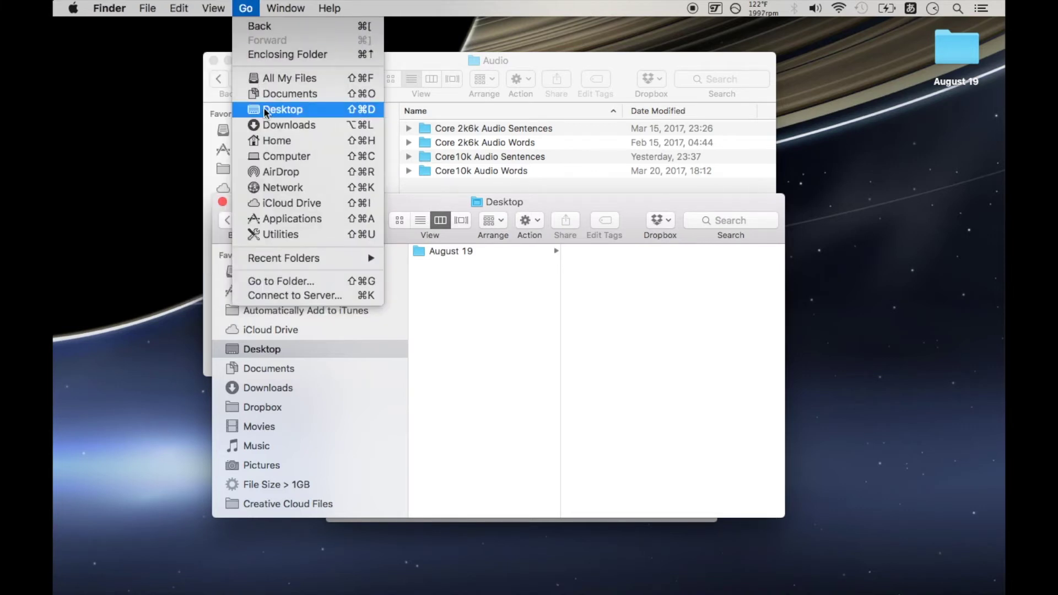
Go to Library > Application Support > Anki2 profile folder, show it as a list, and select collection.media.
{"action": "key", "text": "alt"}
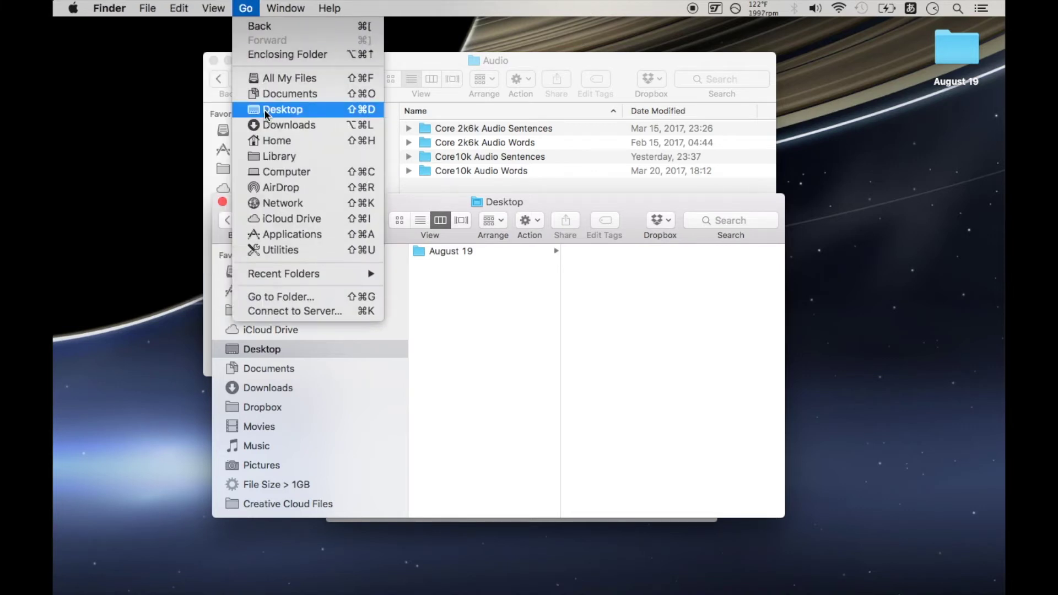
{"action": "left_click", "coordinate": [281, 158]}
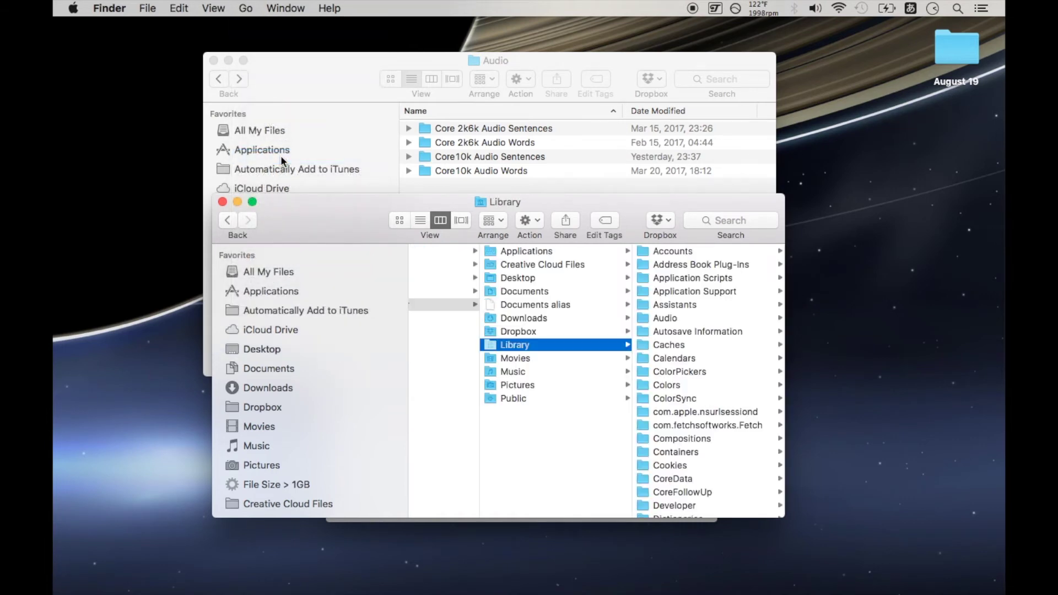
{"action": "left_click", "coordinate": [683, 292]}
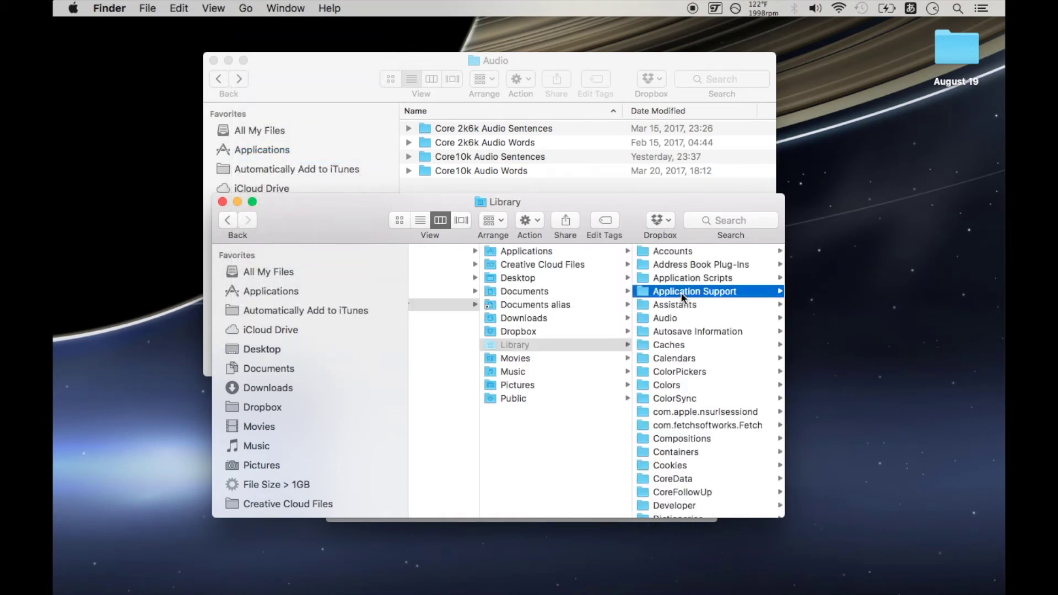
{"action": "left_click", "coordinate": [680, 304]}
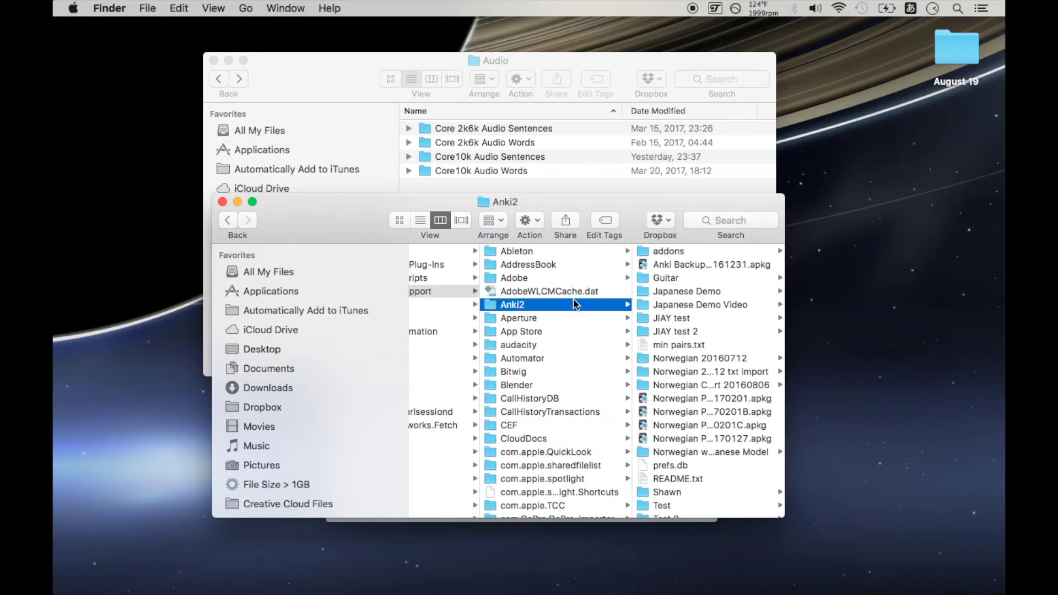
{"action": "scroll", "coordinate": [700, 385], "scroll_direction": "down", "scroll_amount": 2}
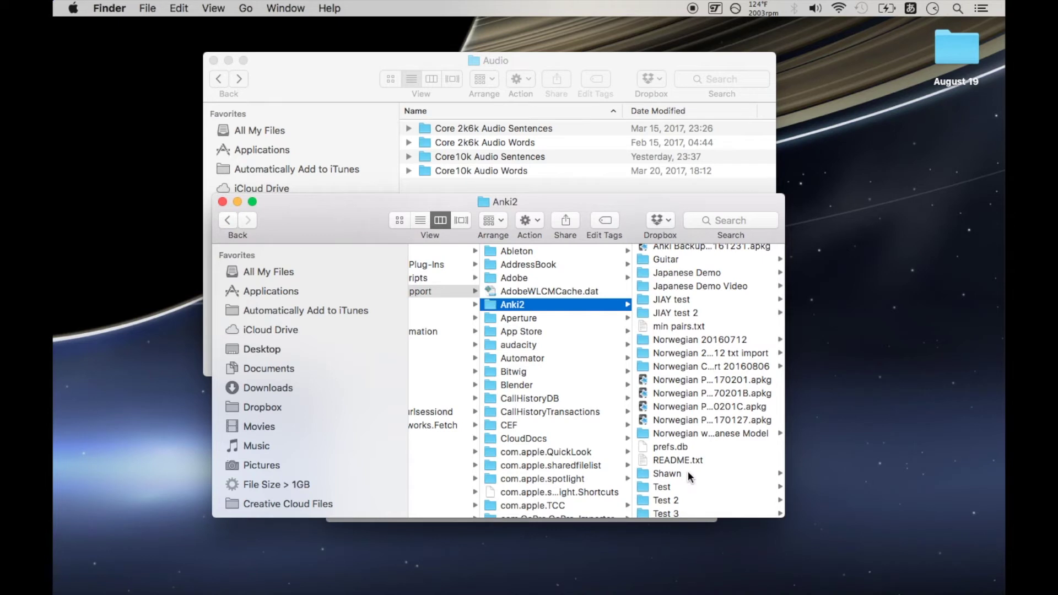
{"action": "left_click", "coordinate": [688, 474]}
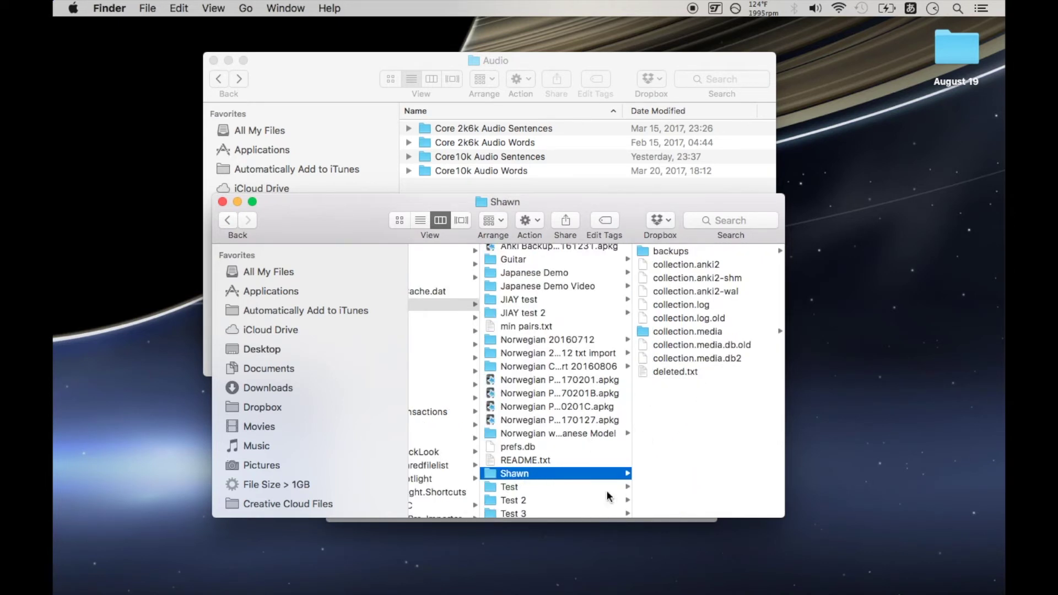
{"action": "left_click", "coordinate": [421, 220]}
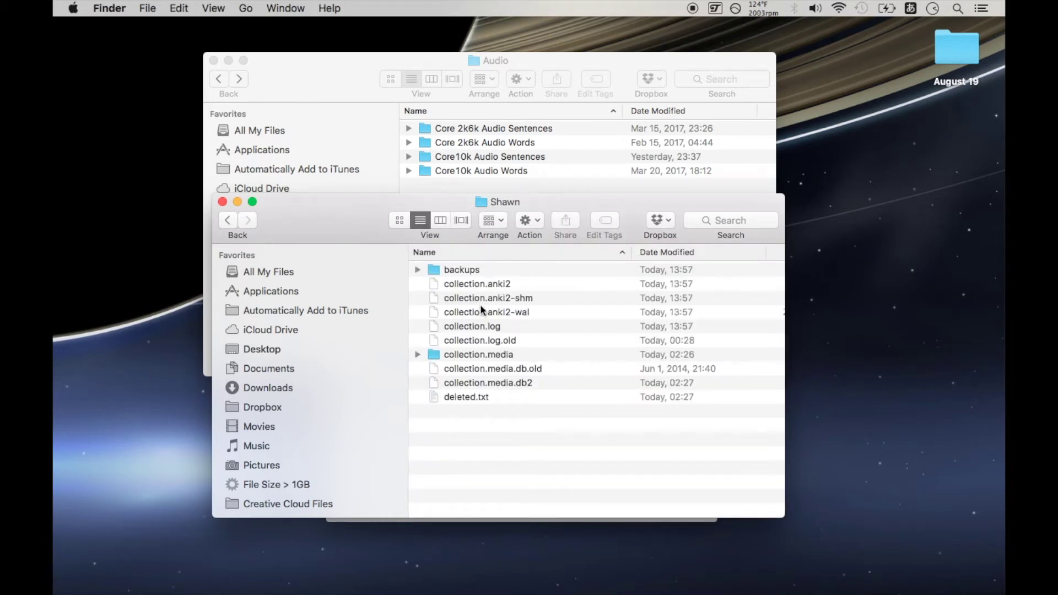
{"action": "left_click", "coordinate": [479, 355]}
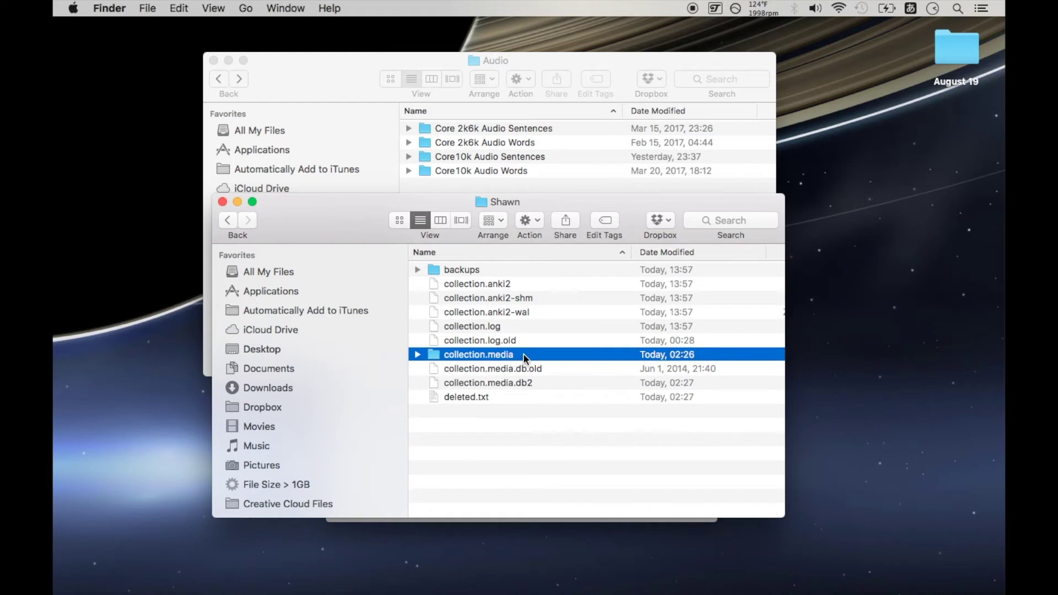
Open Anki's collection.media folder and scroll through its files.
{"action": "double_click", "coordinate": [429, 353]}
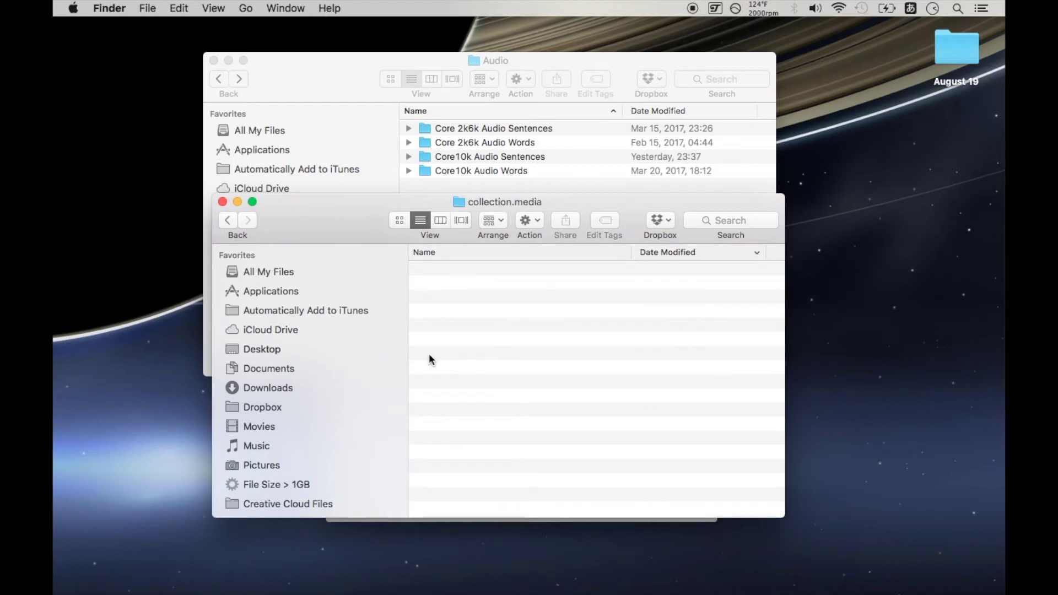
{"action": "left_click", "coordinate": [537, 337]}
{"action": "scroll", "coordinate": [538, 338], "scroll_direction": "down", "scroll_amount": 20}
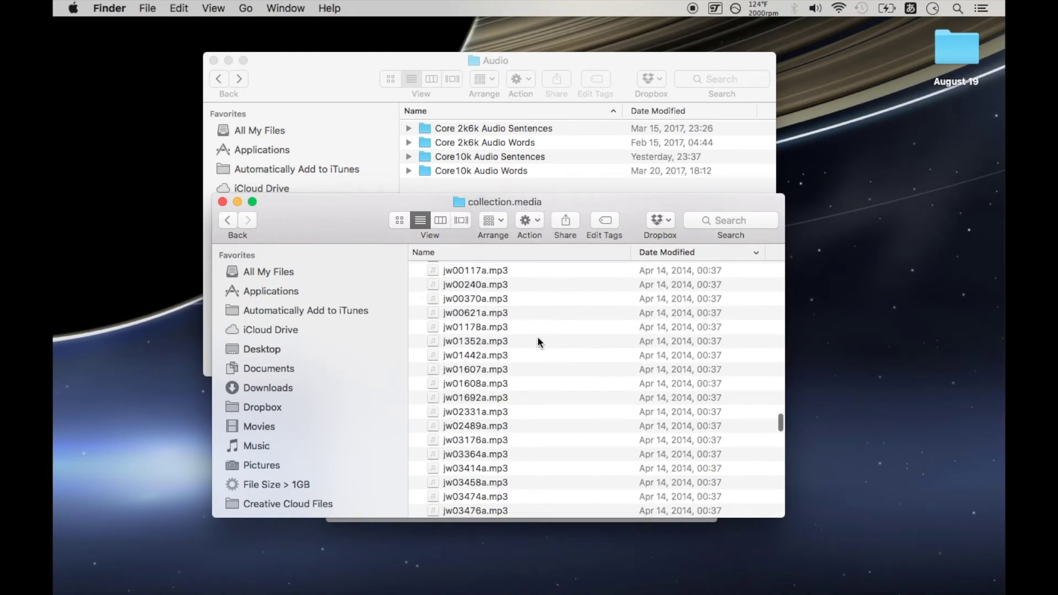
{"action": "scroll", "coordinate": [537, 336], "scroll_direction": "down", "scroll_amount": 20}
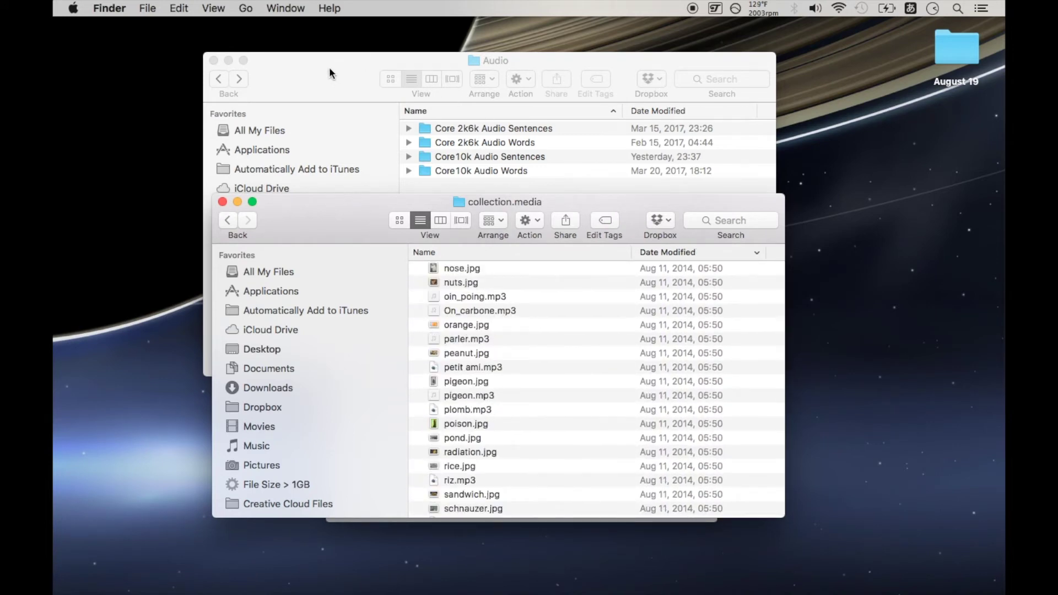
Select every sentence mp3 in Core 2k6k Audio Sentences, then close the collection.media window.
{"action": "left_click", "coordinate": [329, 68]}
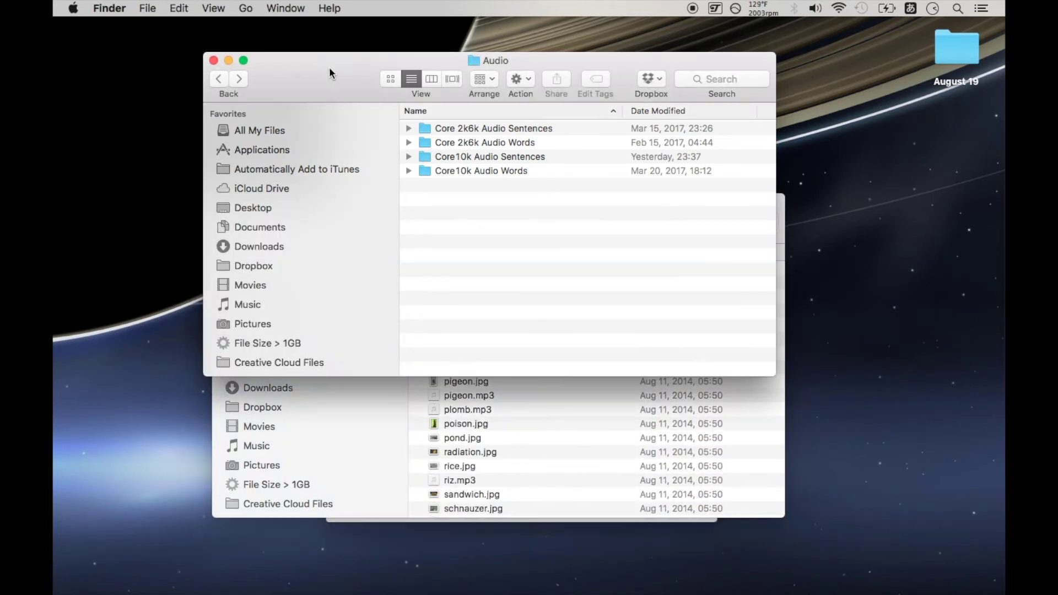
{"action": "double_click", "coordinate": [469, 128]}
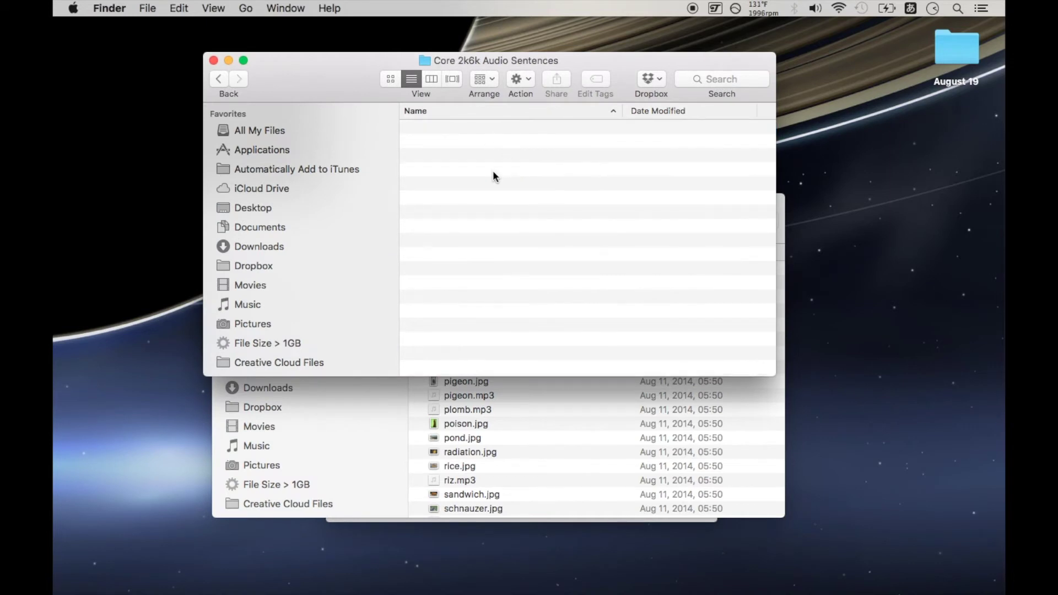
{"action": "left_click", "coordinate": [490, 234]}
{"action": "key", "text": "super+a"}
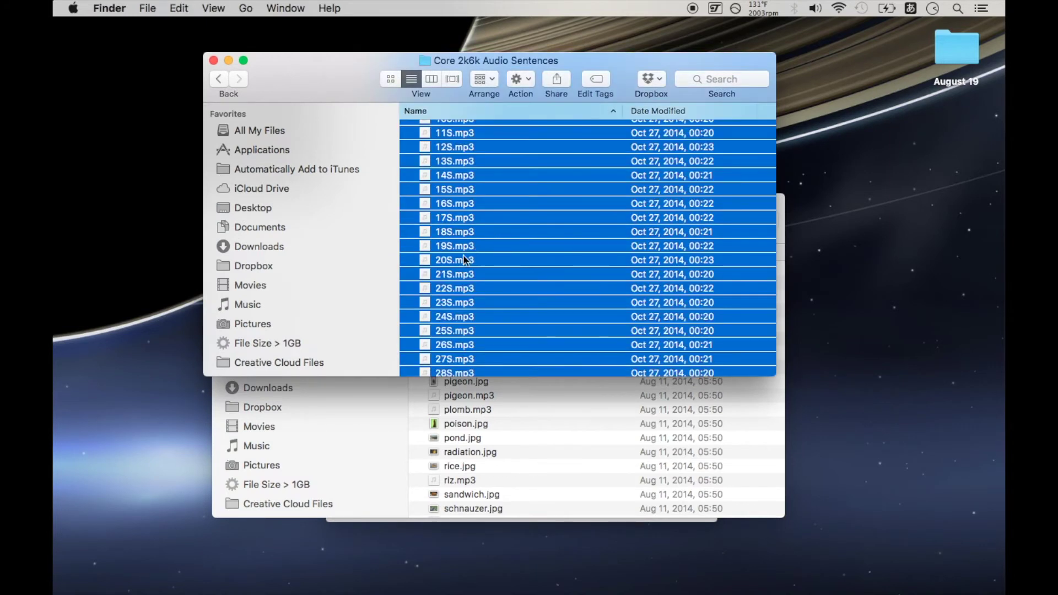
{"action": "left_click", "coordinate": [553, 464]}
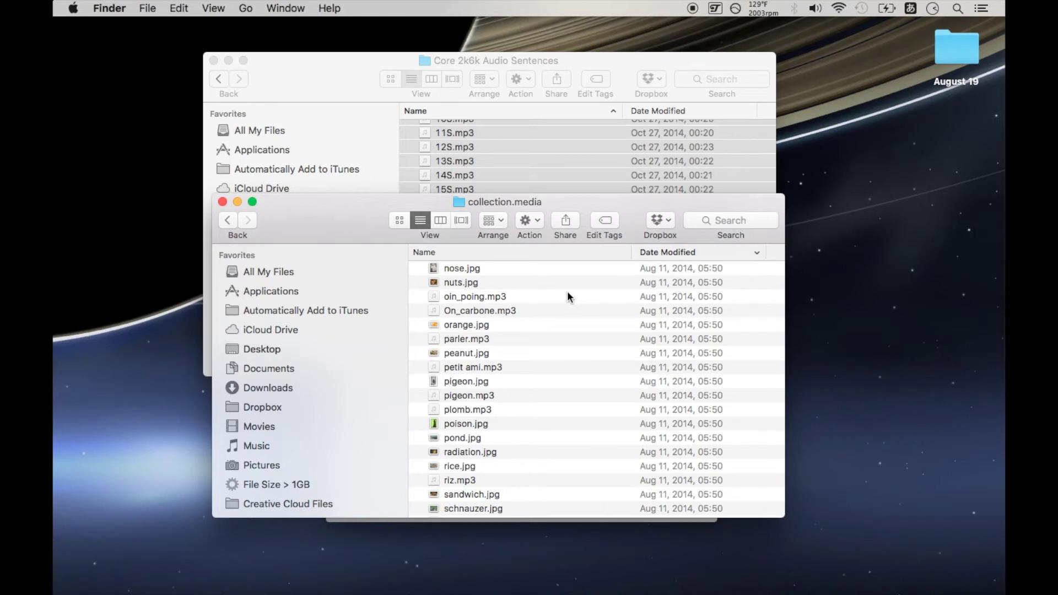
{"action": "left_click", "coordinate": [223, 203]}
Close the Core 2k6k Audio Sentences window and restore the Core2k6k10k spreadsheet from the Dock.
{"action": "left_click", "coordinate": [213, 61]}
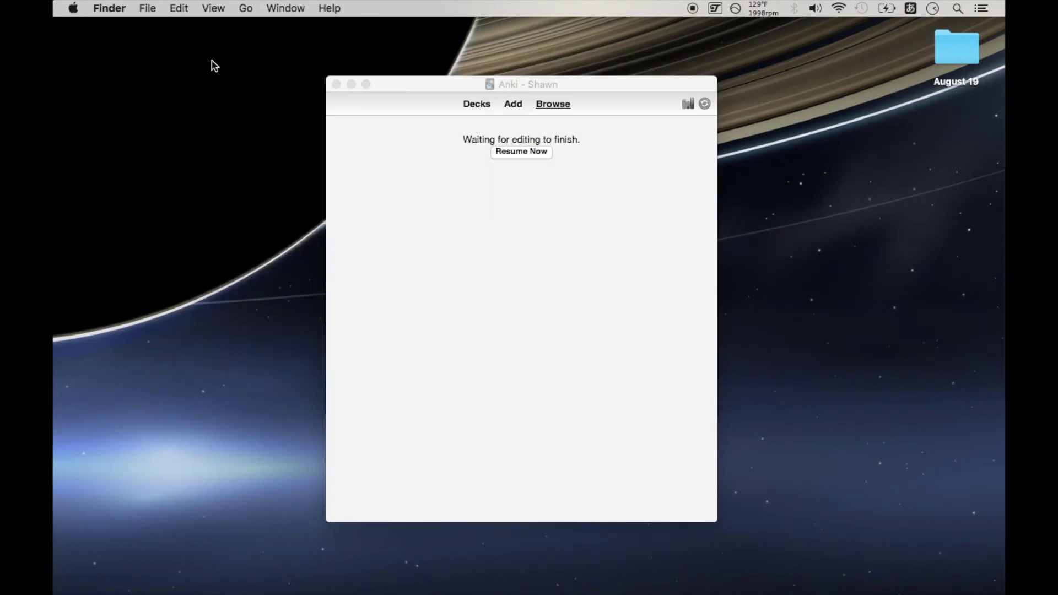
{"action": "left_click", "coordinate": [565, 269]}
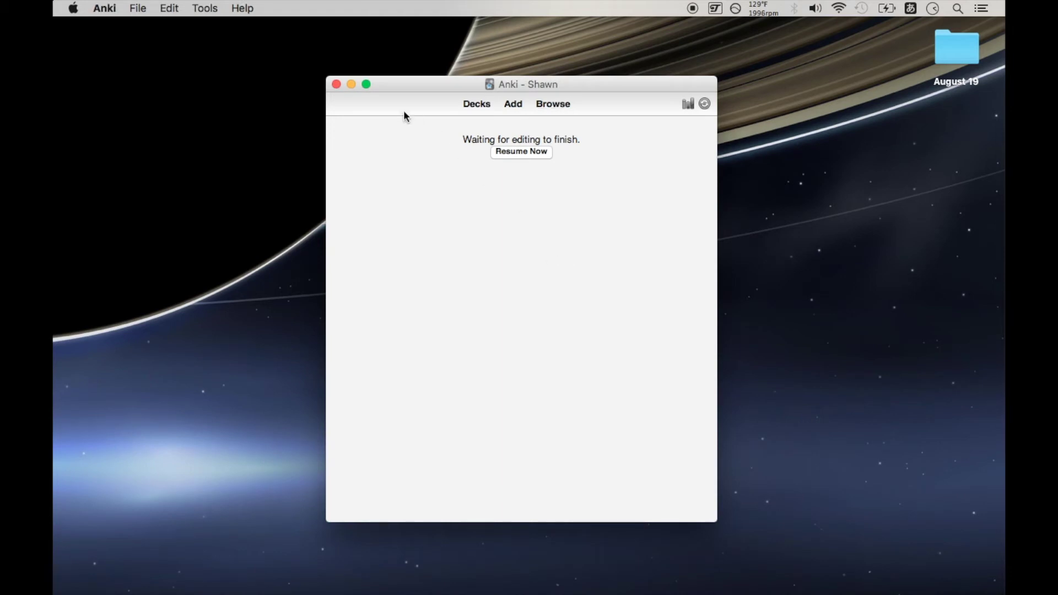
{"action": "mouse_move", "coordinate": [747, 584]}
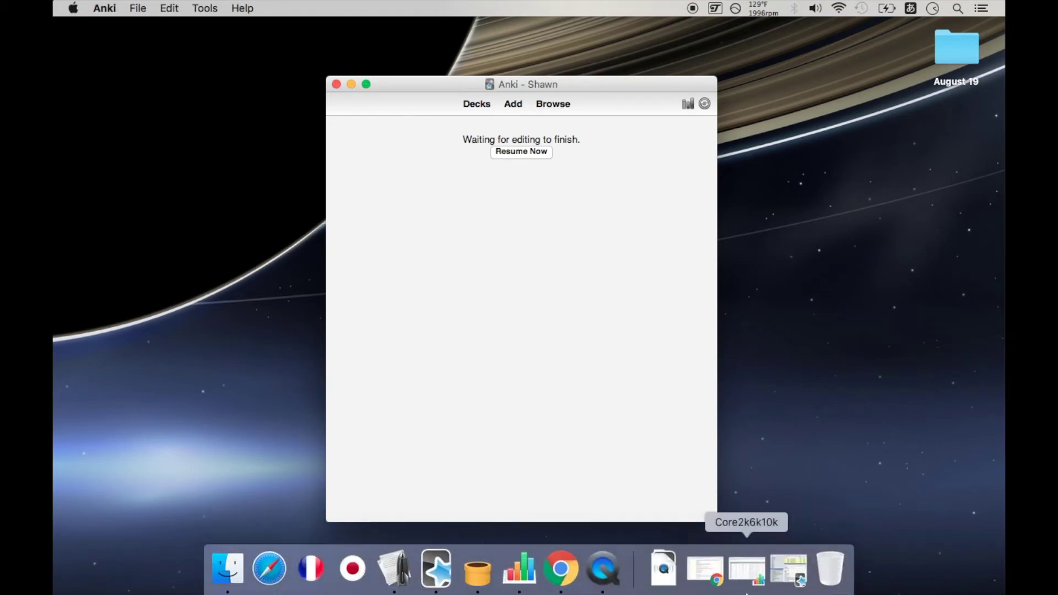
{"action": "left_click", "coordinate": [757, 578]}
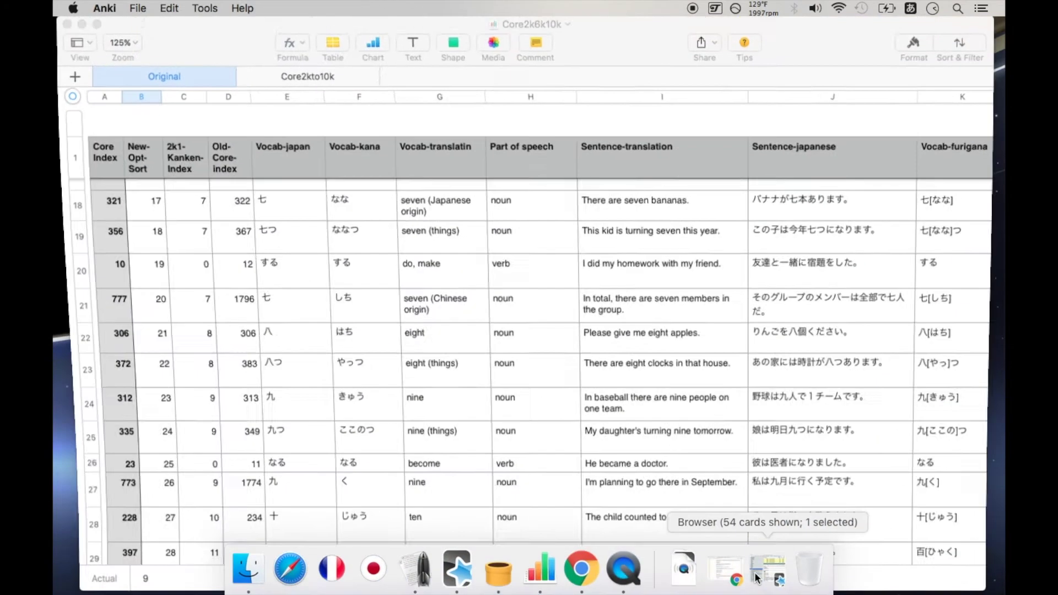
Scroll to the top of the table, select cell A1, and switch back to Anki.
{"action": "scroll", "coordinate": [438, 281], "scroll_direction": "up", "scroll_amount": 5}
{"action": "scroll", "coordinate": [438, 281], "scroll_direction": "up", "scroll_amount": 3}
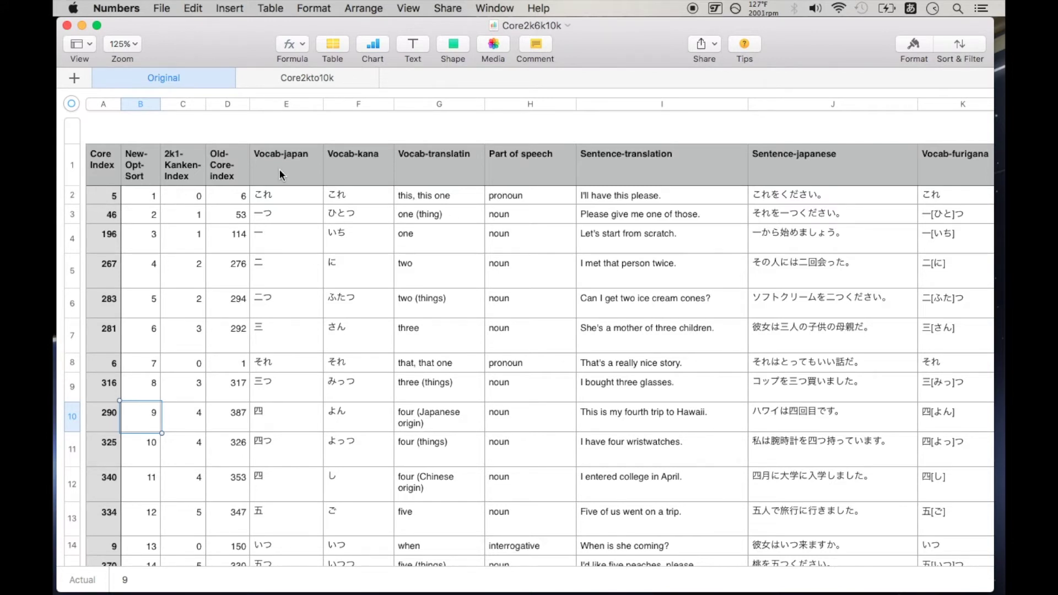
{"action": "left_click", "coordinate": [112, 171]}
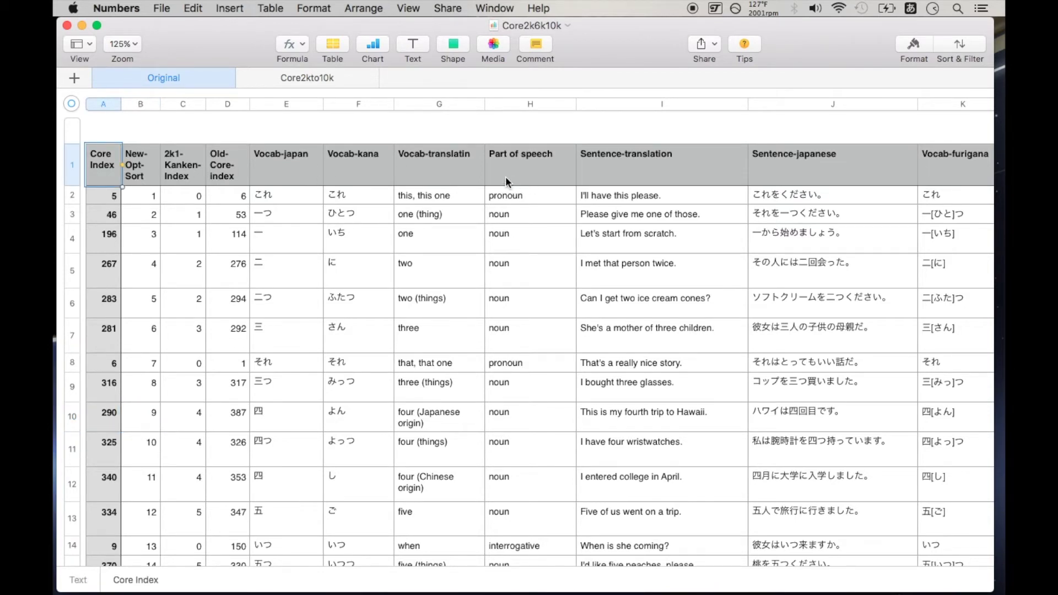
{"action": "key", "text": "ctrl+Up"}
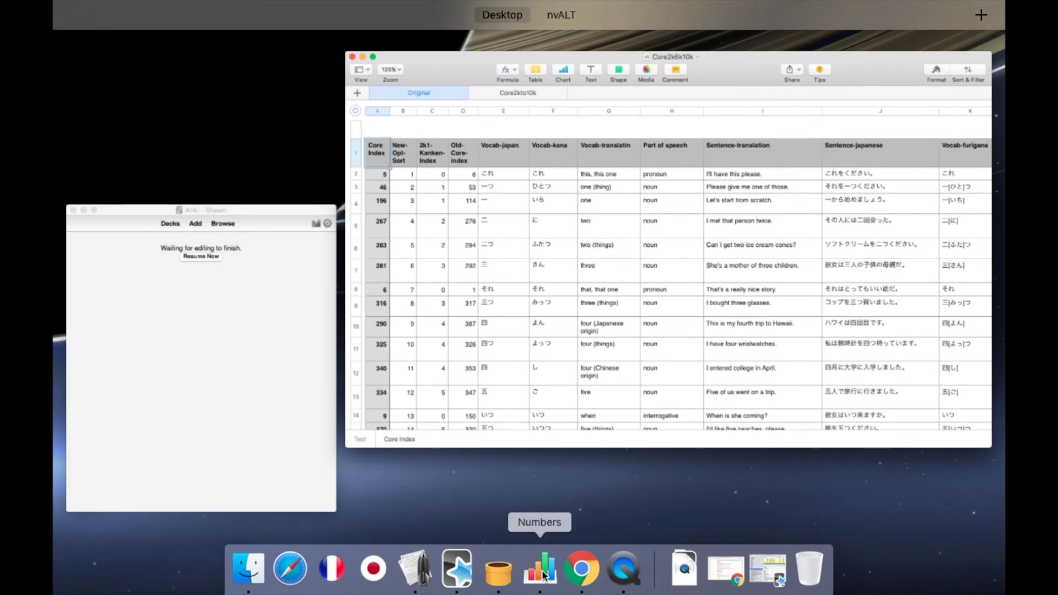
{"action": "left_click", "coordinate": [457, 568]}
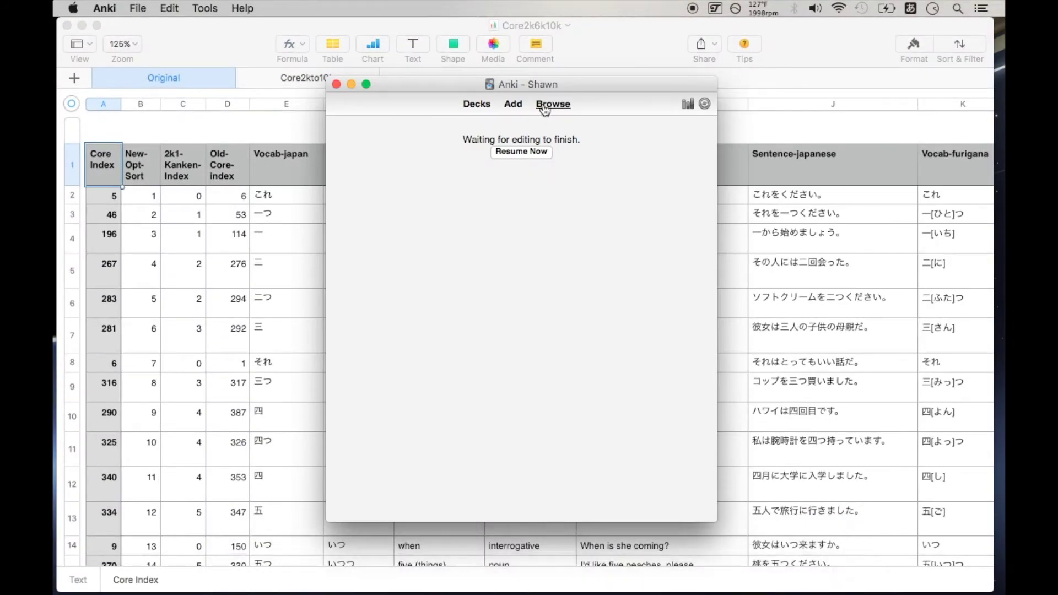
Open the Anki Browser, drag it aside, and bring the spreadsheet's Original sheet to the front.
{"action": "left_click", "coordinate": [553, 104]}
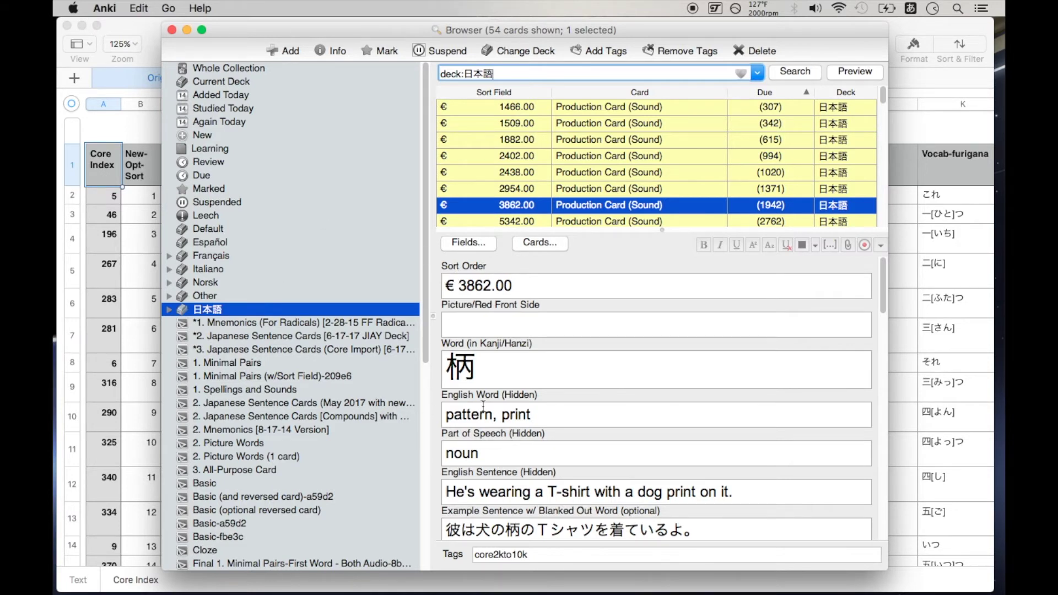
{"action": "left_click_drag", "start_coordinate": [330, 29], "coordinate": [461, 28]}
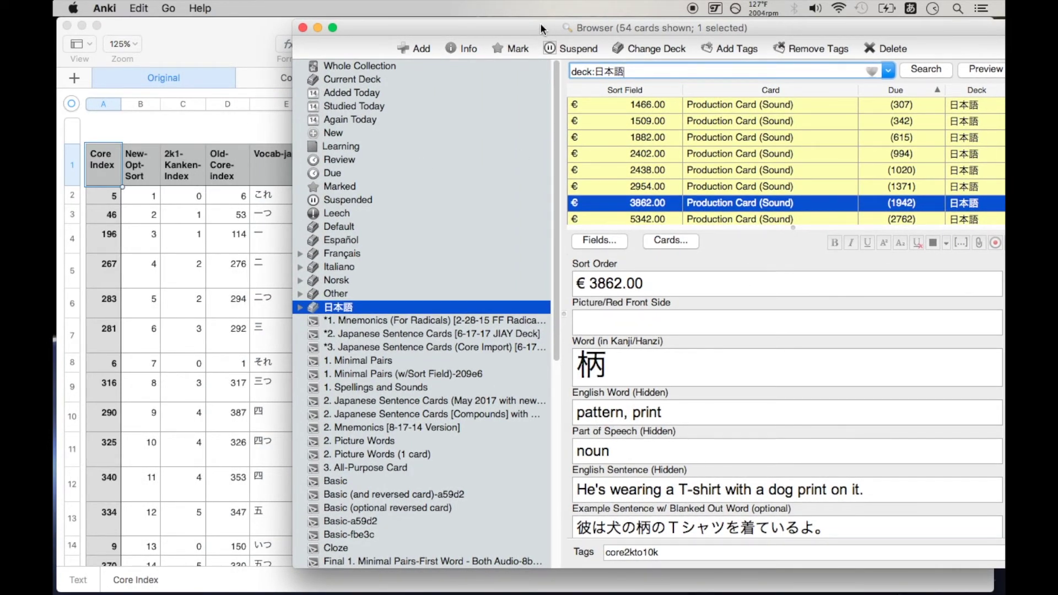
{"action": "left_click_drag", "start_coordinate": [543, 28], "coordinate": [429, 29]}
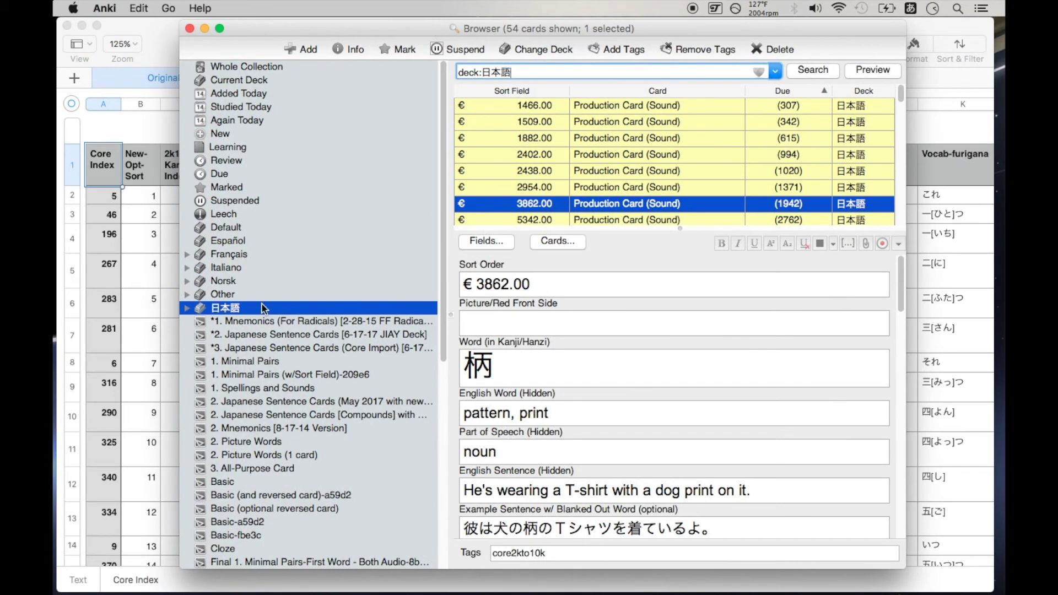
{"action": "left_click", "coordinate": [114, 126]}
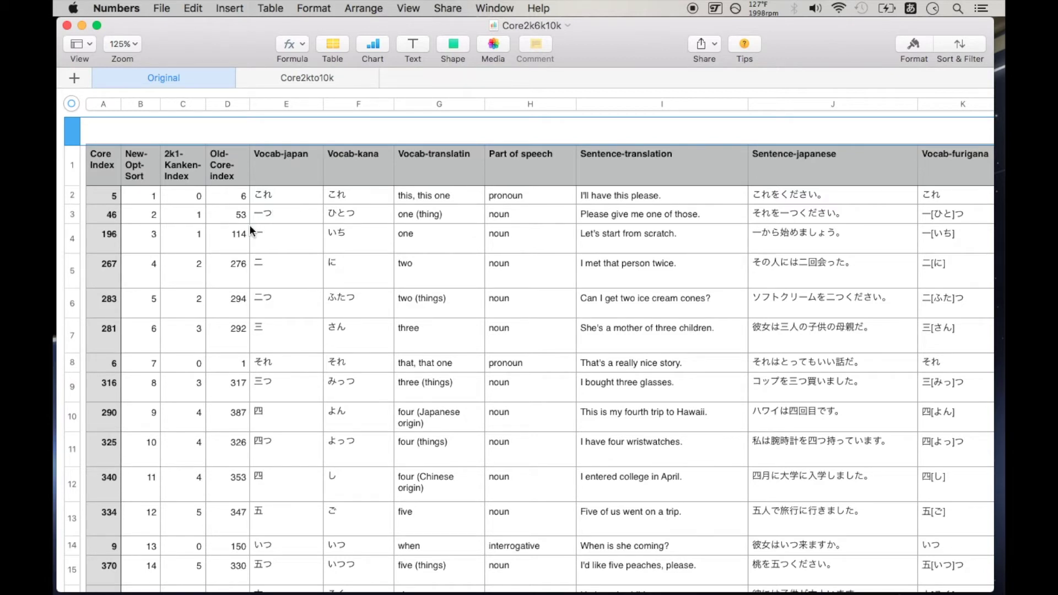
Compare the Core2kto10k sheet, starting at €1260, with the Original sheet's columns.
{"action": "left_click", "coordinate": [271, 78]}
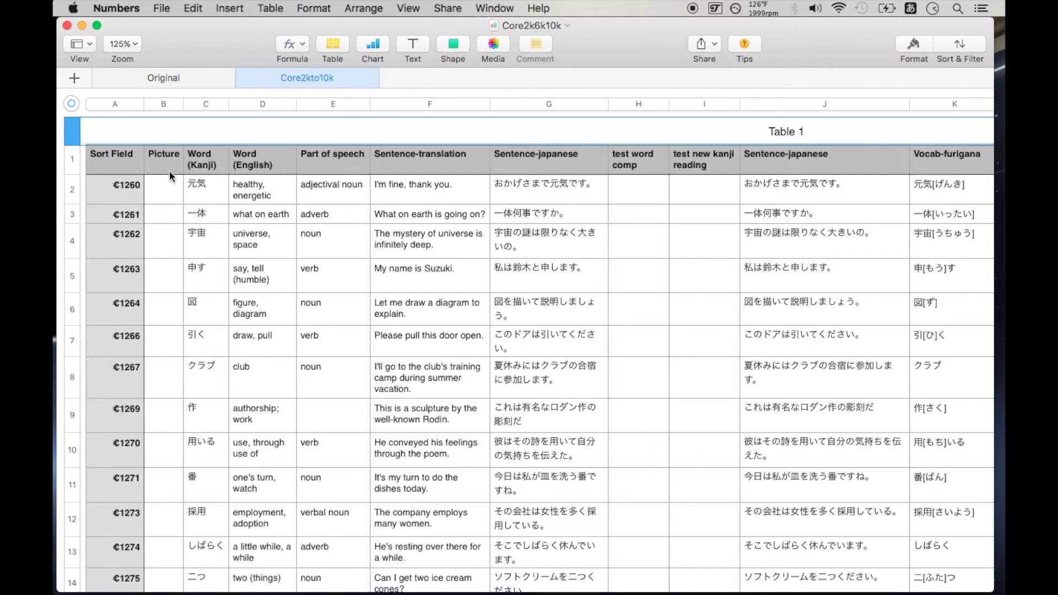
{"action": "left_click", "coordinate": [111, 186]}
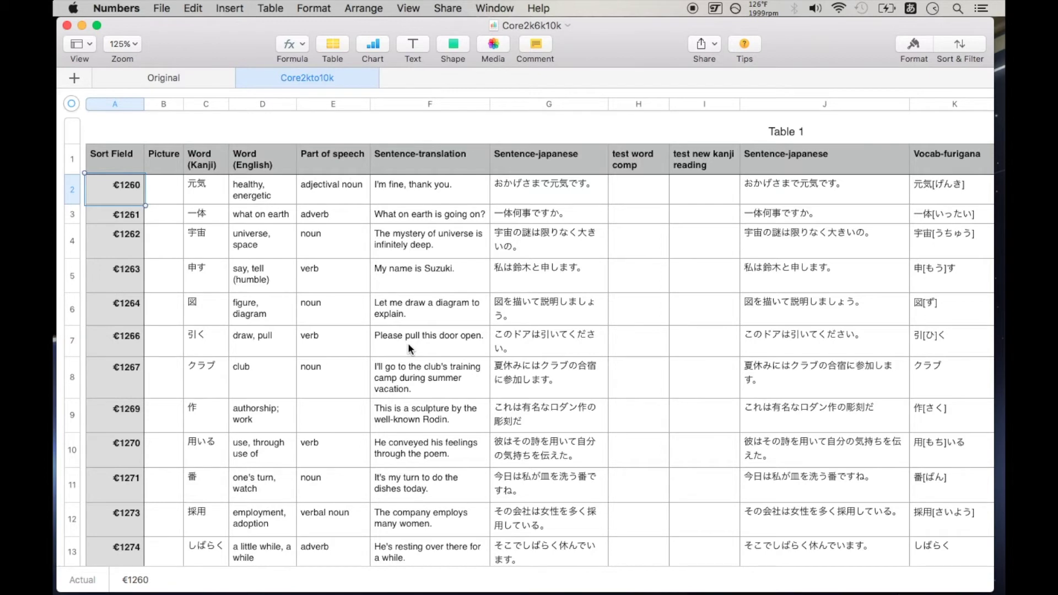
{"action": "left_click", "coordinate": [174, 80]}
{"action": "scroll", "coordinate": [631, 203], "scroll_direction": "right", "scroll_amount": 10}
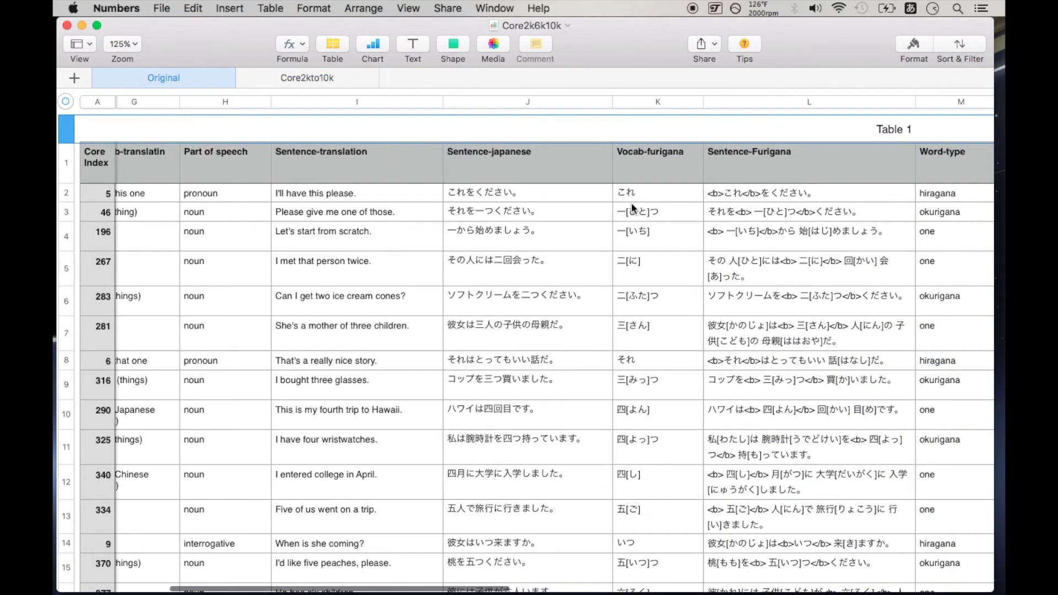
{"action": "scroll", "coordinate": [630, 203], "scroll_direction": "right", "scroll_amount": 8}
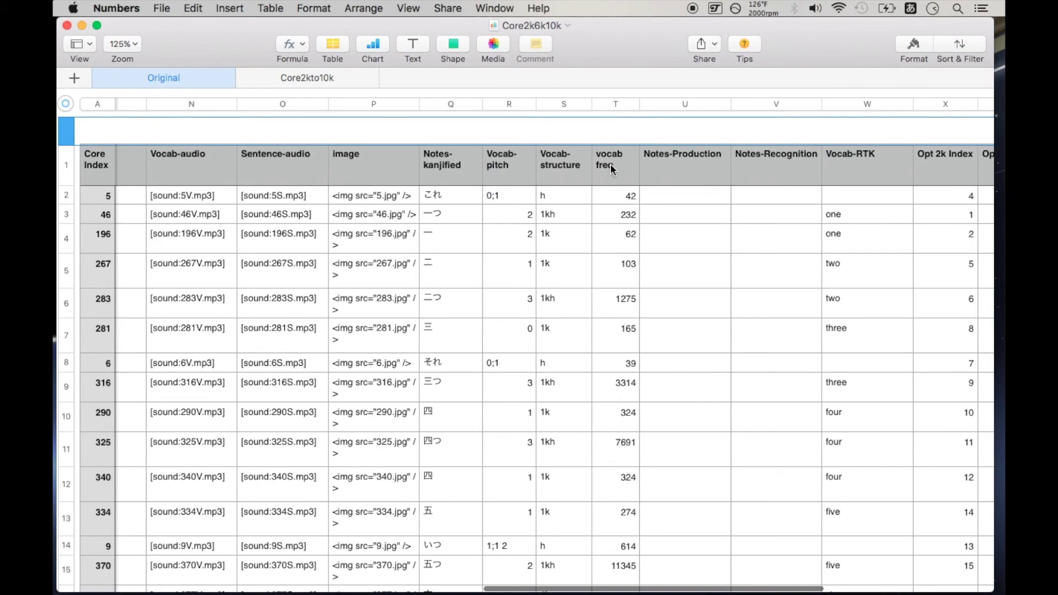
{"action": "left_click", "coordinate": [272, 78]}
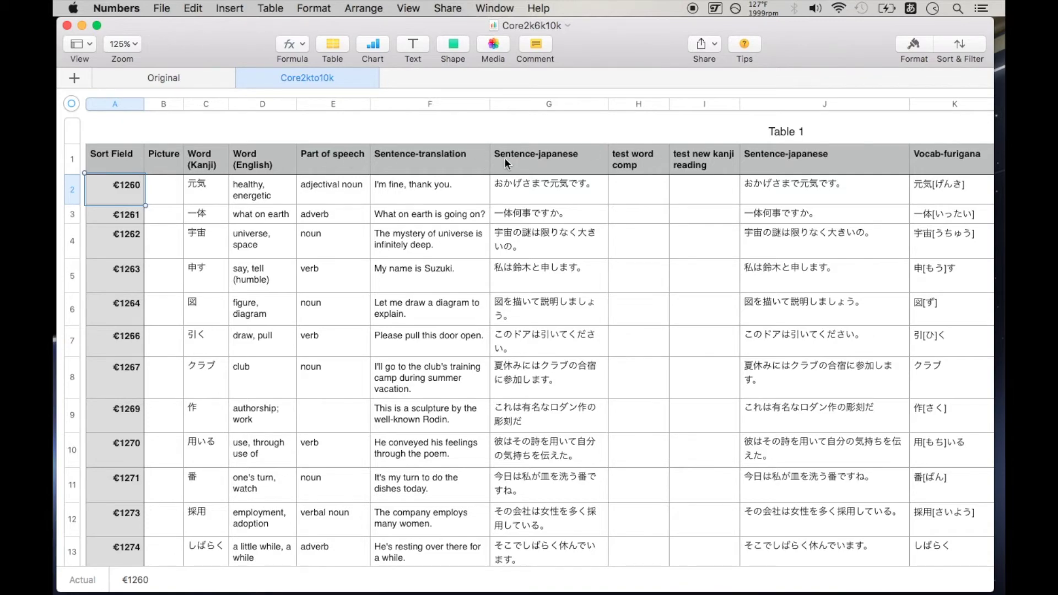
Check the card in the Anki Browser, then return to the Core2kto10k sheet.
{"action": "key", "text": "ctrl+Up"}
{"action": "left_click", "coordinate": [812, 210]}
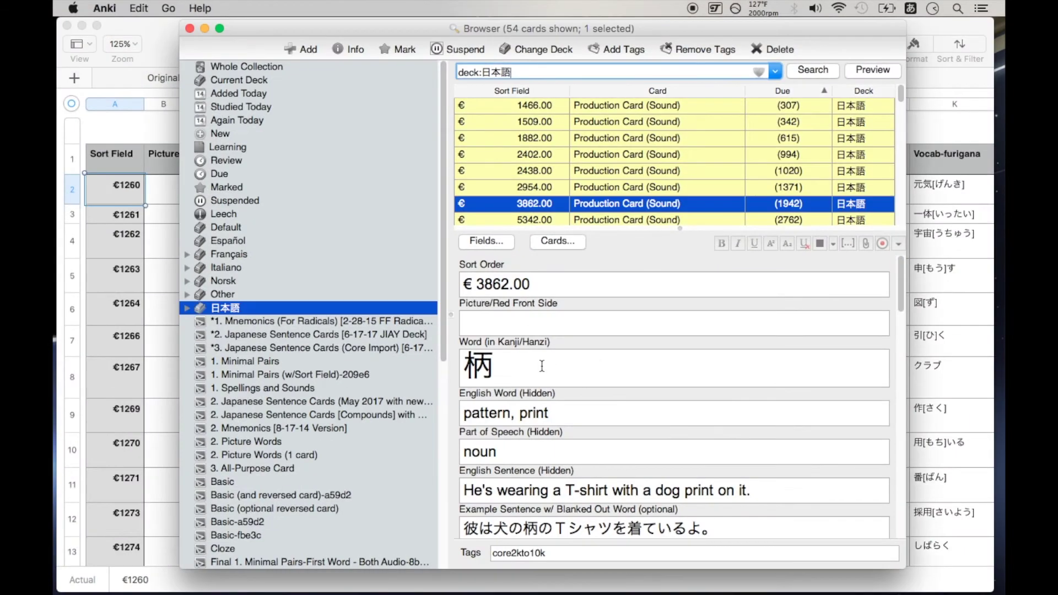
{"action": "left_click_drag", "start_coordinate": [273, 34], "coordinate": [414, 55]}
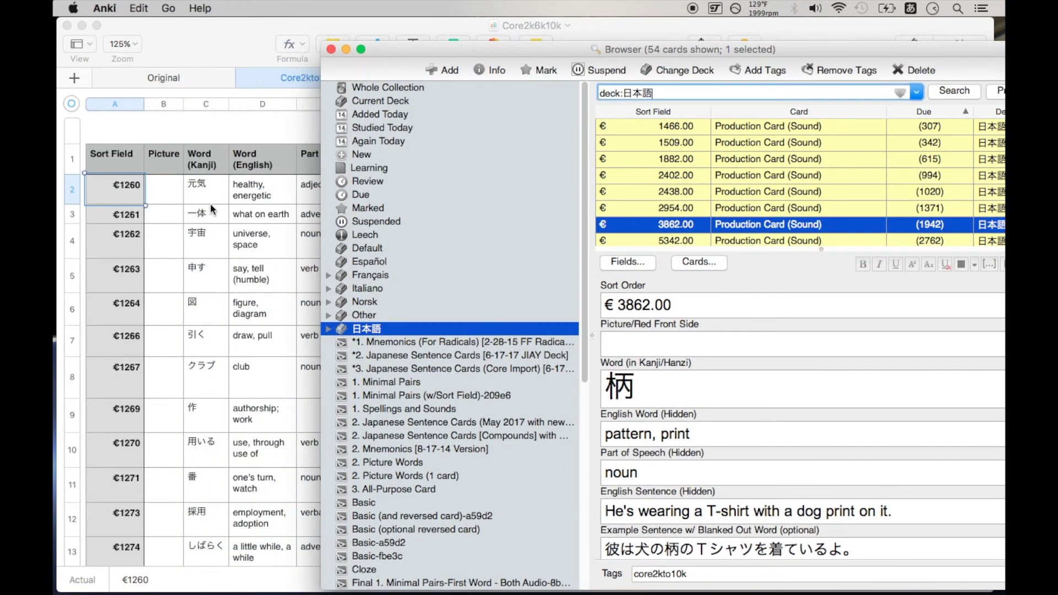
{"action": "left_click", "coordinate": [270, 235]}
{"action": "scroll", "coordinate": [719, 193], "scroll_direction": "right", "scroll_amount": 15}
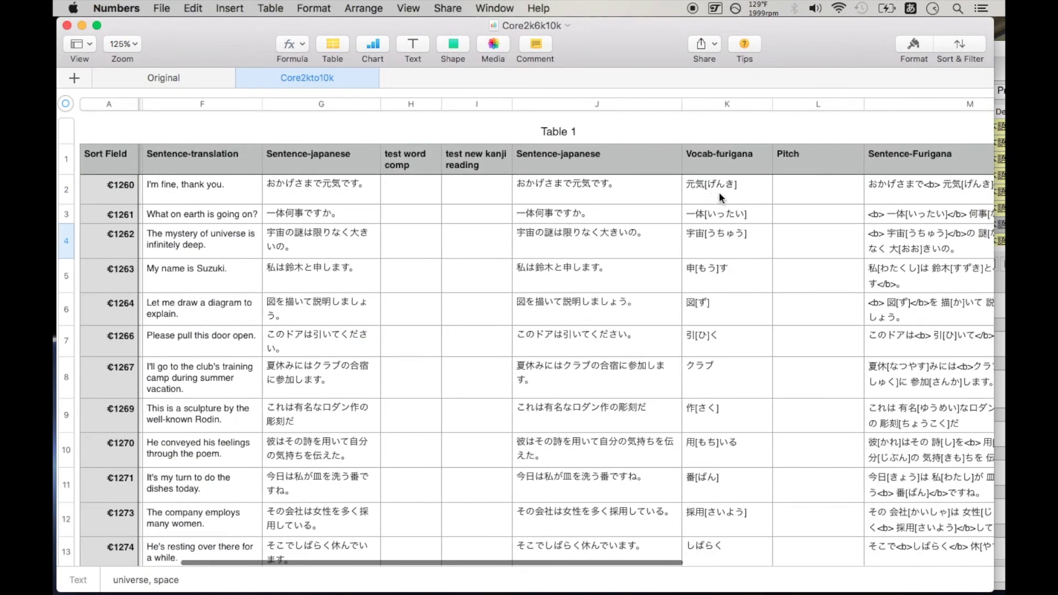
{"action": "scroll", "coordinate": [719, 196], "scroll_direction": "left", "scroll_amount": 15}
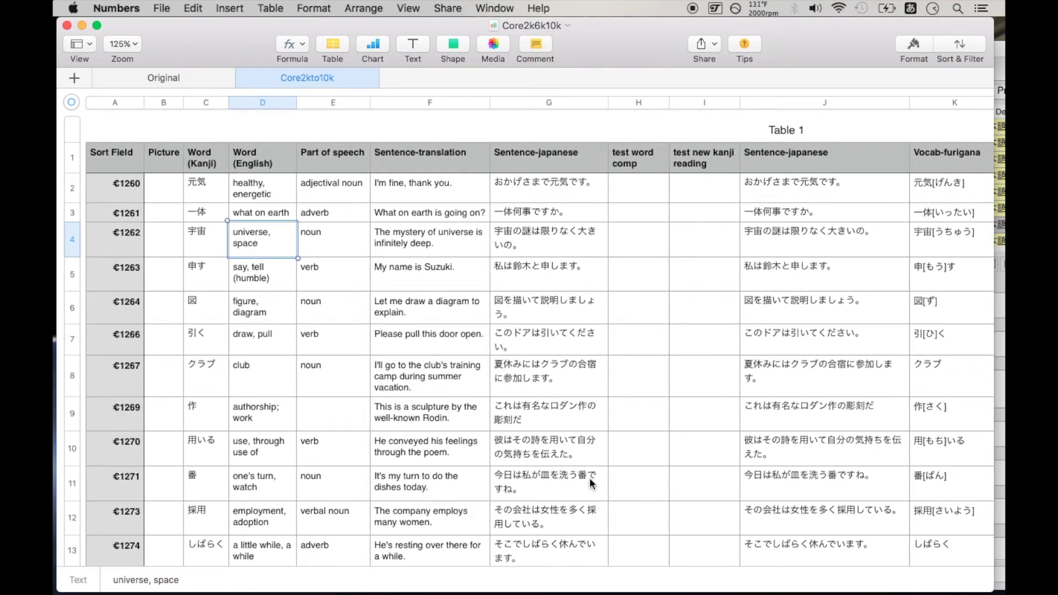
{"action": "left_click", "coordinate": [167, 13]}
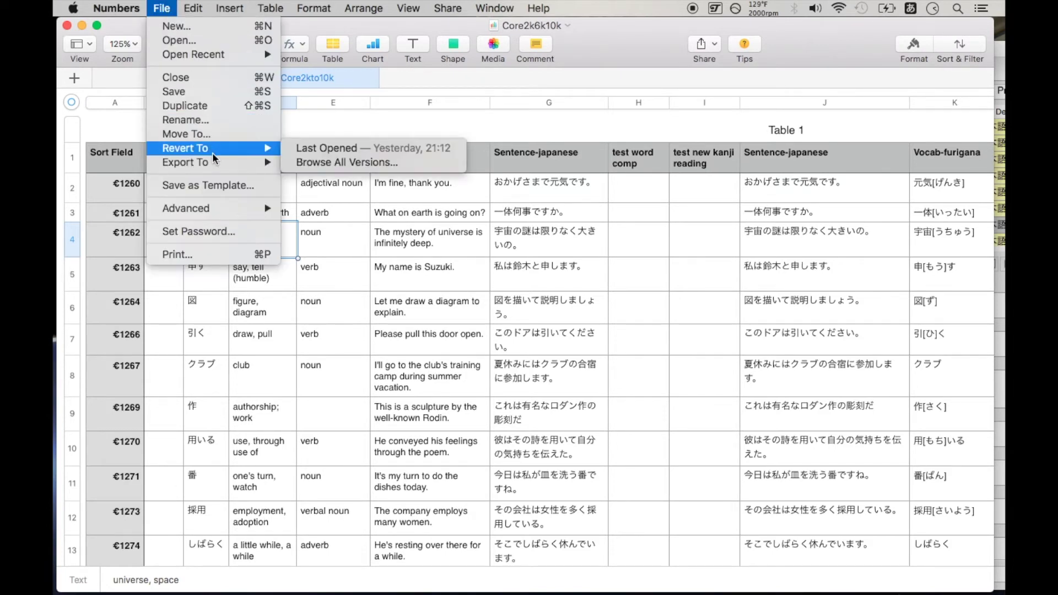
Start a CSV export, cancel it at the save sheet, and minimize the spreadsheet.
{"action": "mouse_move", "coordinate": [211, 163]}
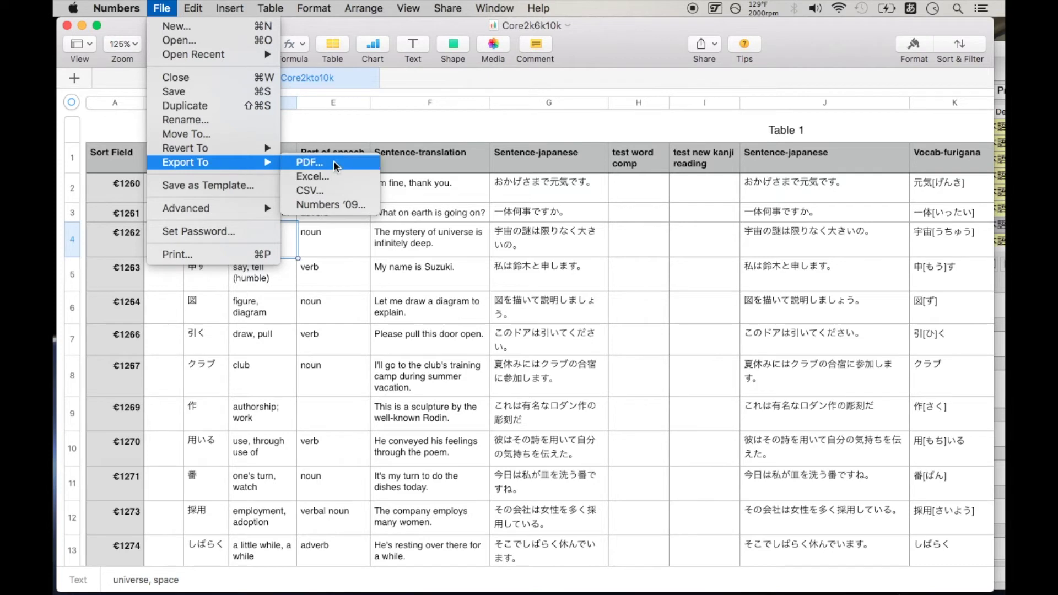
{"action": "left_click", "coordinate": [361, 190]}
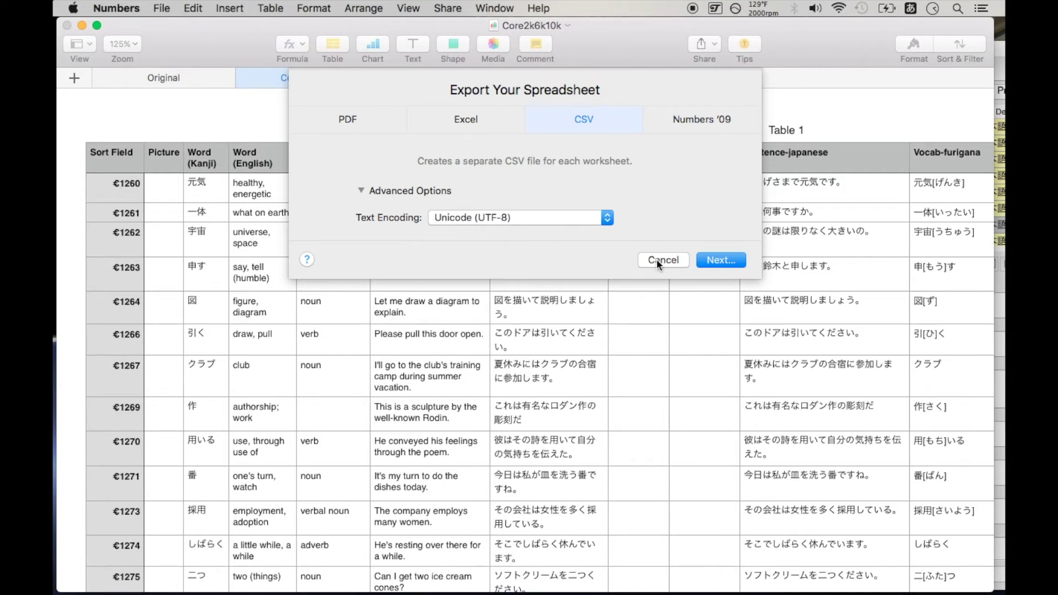
{"action": "left_click", "coordinate": [731, 257]}
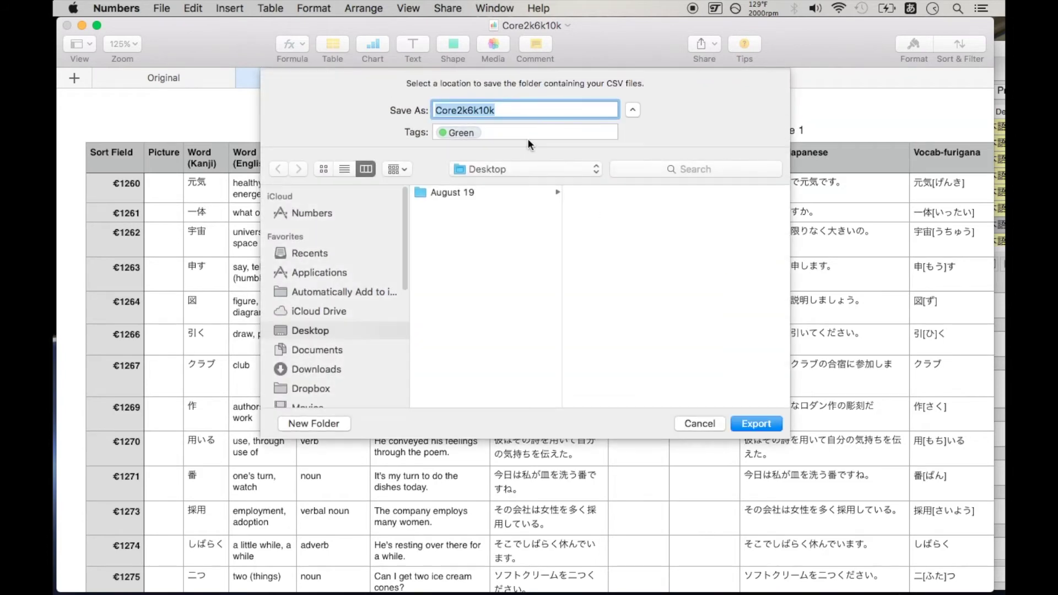
{"action": "left_click", "coordinate": [709, 422]}
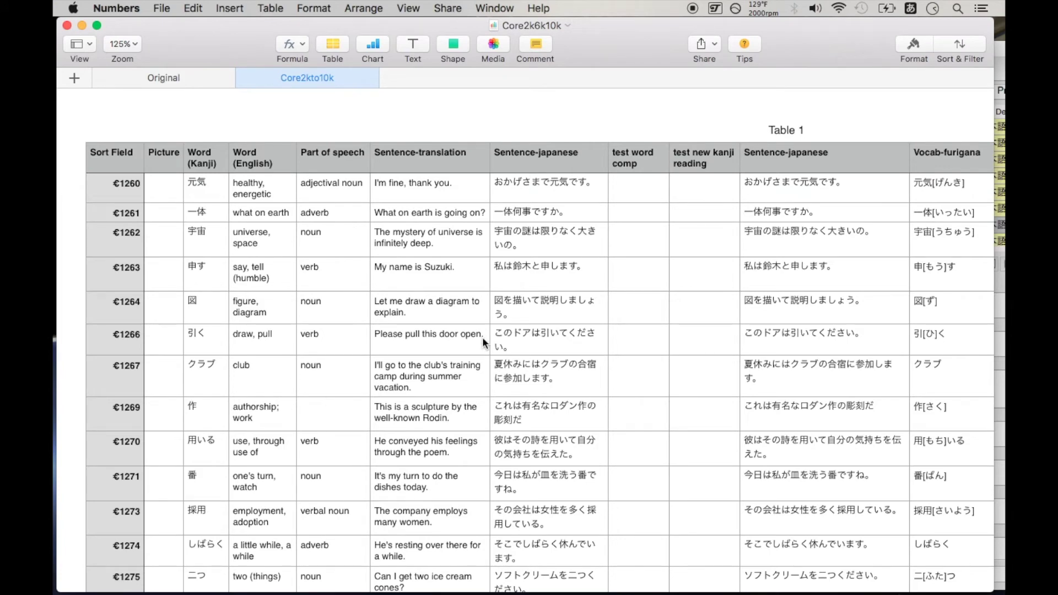
{"action": "left_click", "coordinate": [83, 26]}
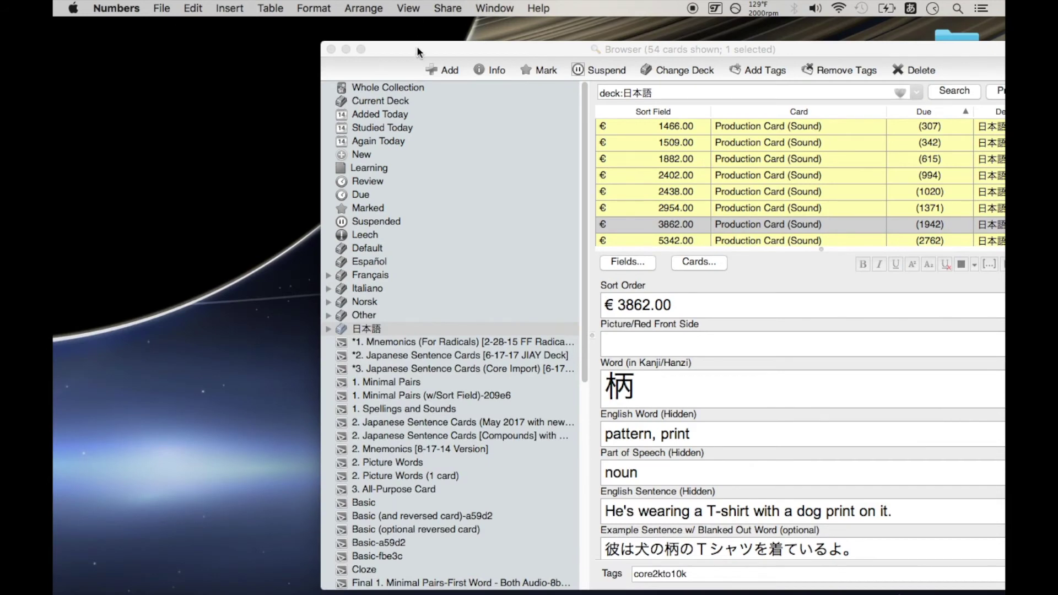
Close the Browser and create a new deck named 'New Core Deck'.
{"action": "left_click_drag", "start_coordinate": [418, 27], "coordinate": [252, 30]}
{"action": "left_click", "coordinate": [166, 31]}
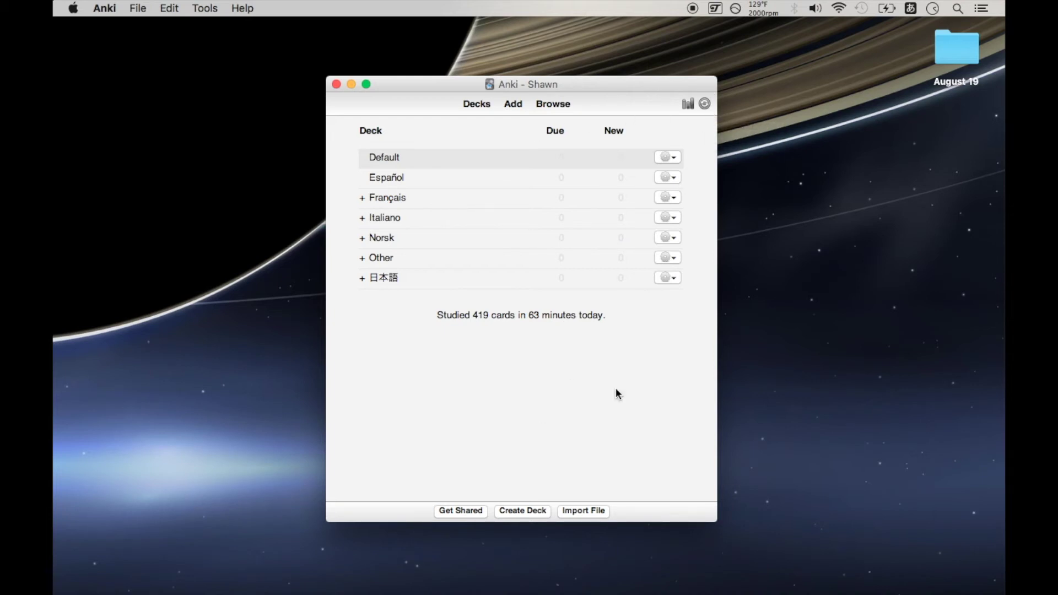
{"action": "left_click", "coordinate": [518, 511]}
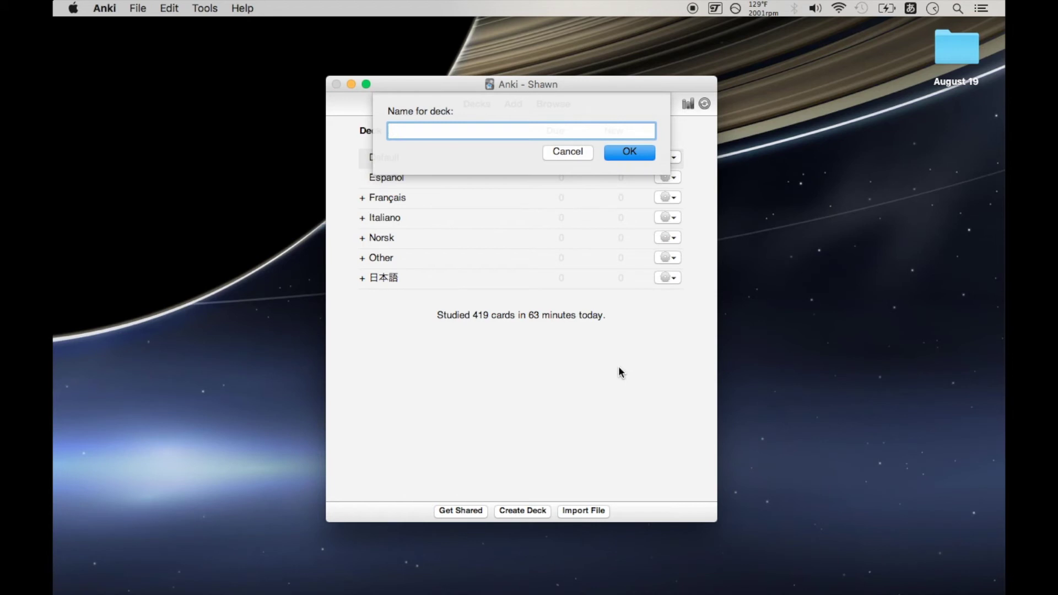
{"action": "key", "text": "ctrl+space"}
{"action": "type", "text": "New Core Deck"}
{"action": "key", "text": "ctrl+space"}
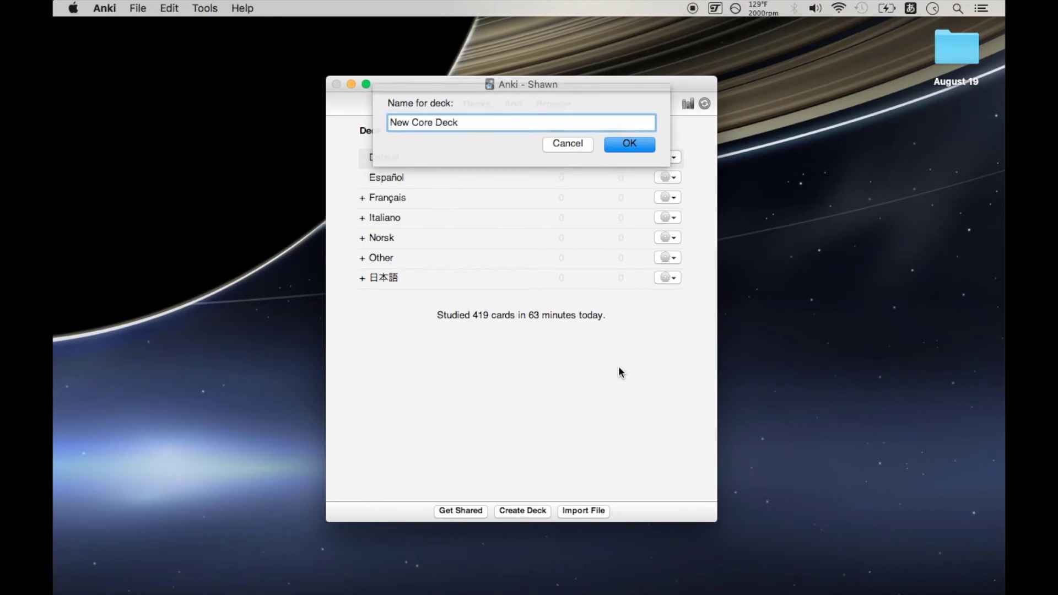
{"action": "key", "text": "Return"}
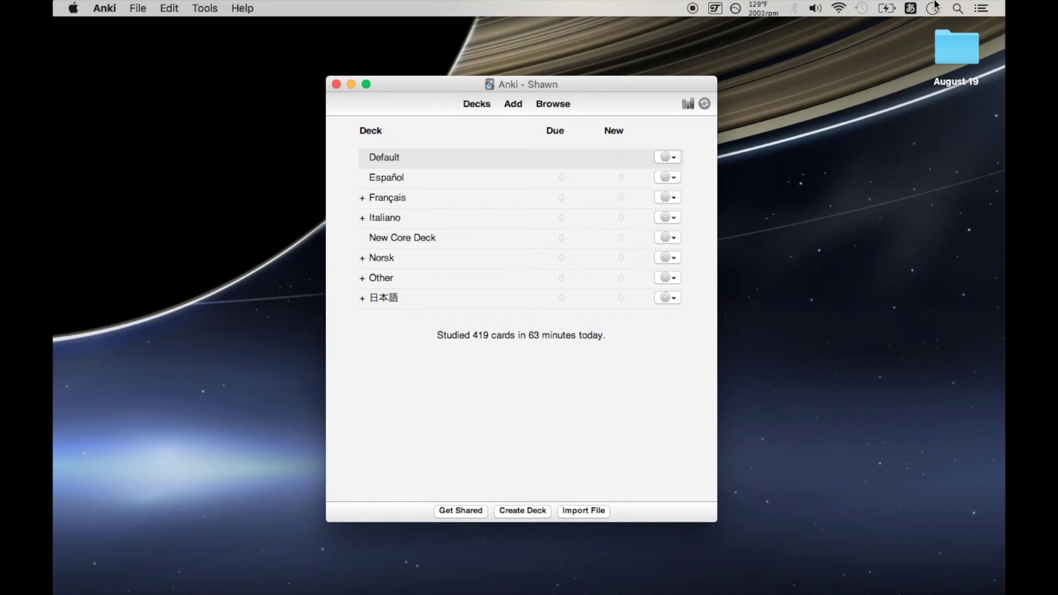
Switch the keyboard input source to Dvorak - Qwerty.
{"action": "key", "text": "ctrl+space"}
{"action": "key", "text": "ctrl+space"}
{"action": "left_click", "coordinate": [913, 7]}
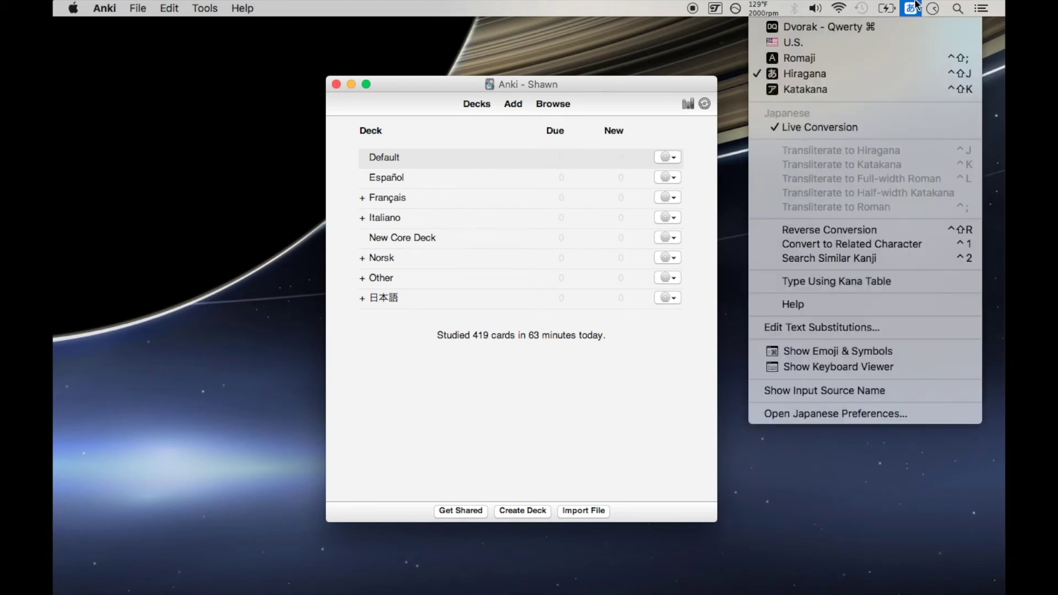
{"action": "left_click", "coordinate": [870, 28]}
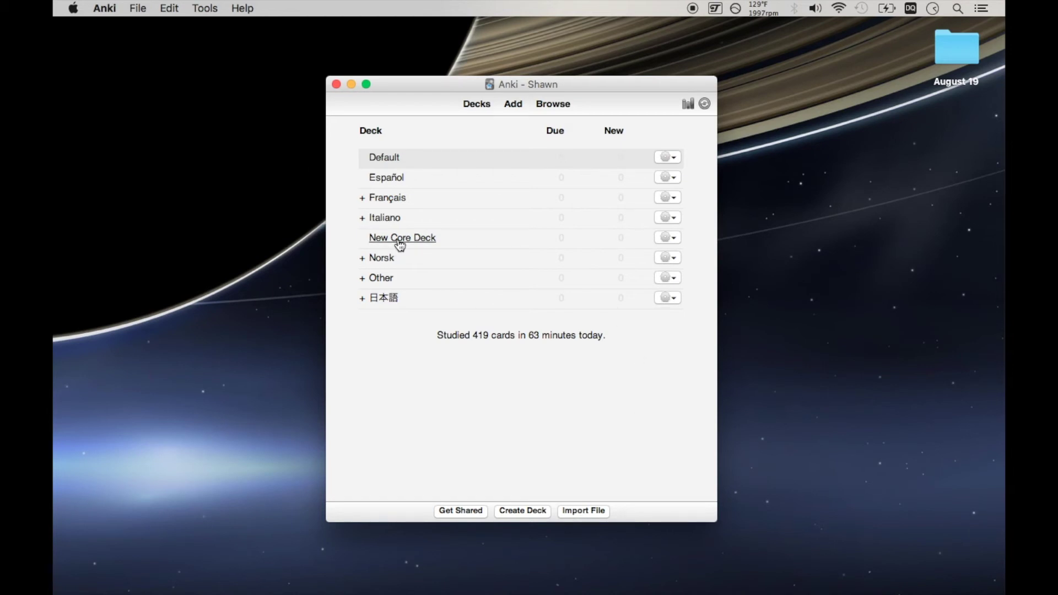
Choose Core2kto10k-FOR IMPORT5.csv from the August 19 folder for import.
{"action": "left_click", "coordinate": [587, 512]}
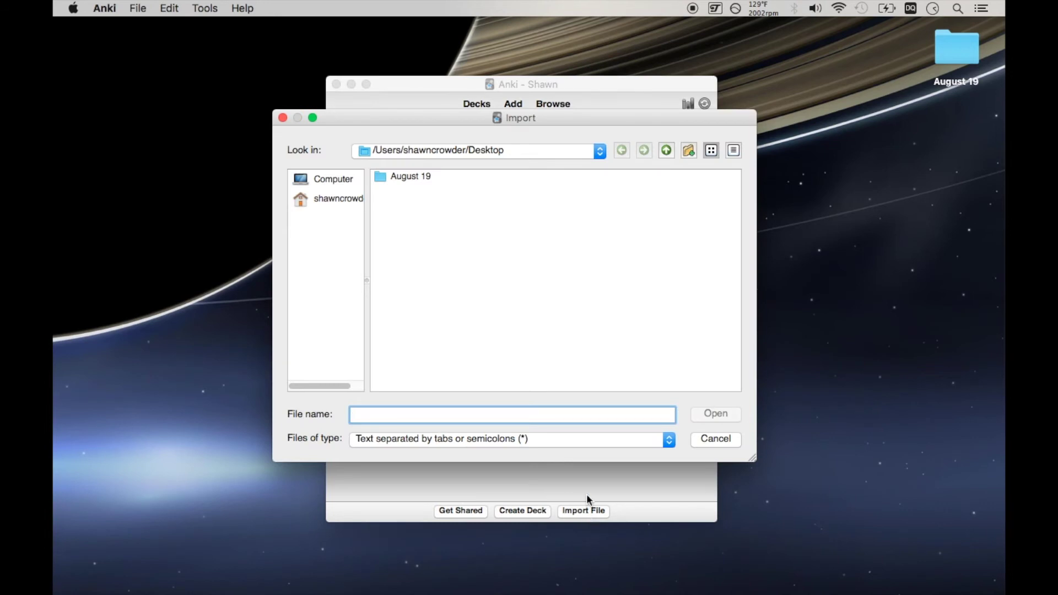
{"action": "left_click", "coordinate": [414, 177]}
{"action": "double_click", "coordinate": [414, 176]}
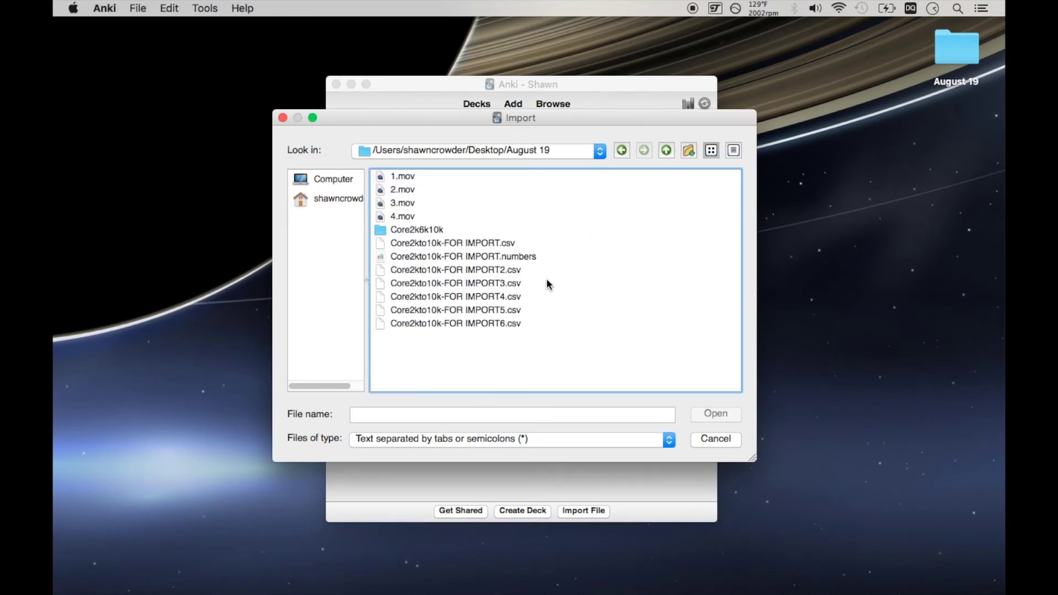
{"action": "left_click", "coordinate": [472, 310]}
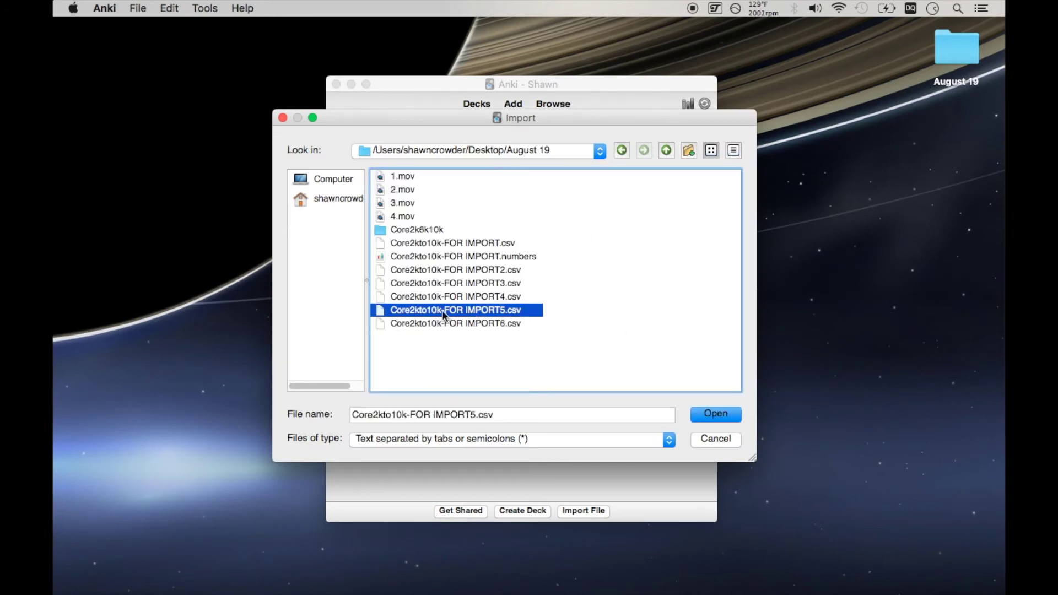
{"action": "left_click", "coordinate": [700, 417]}
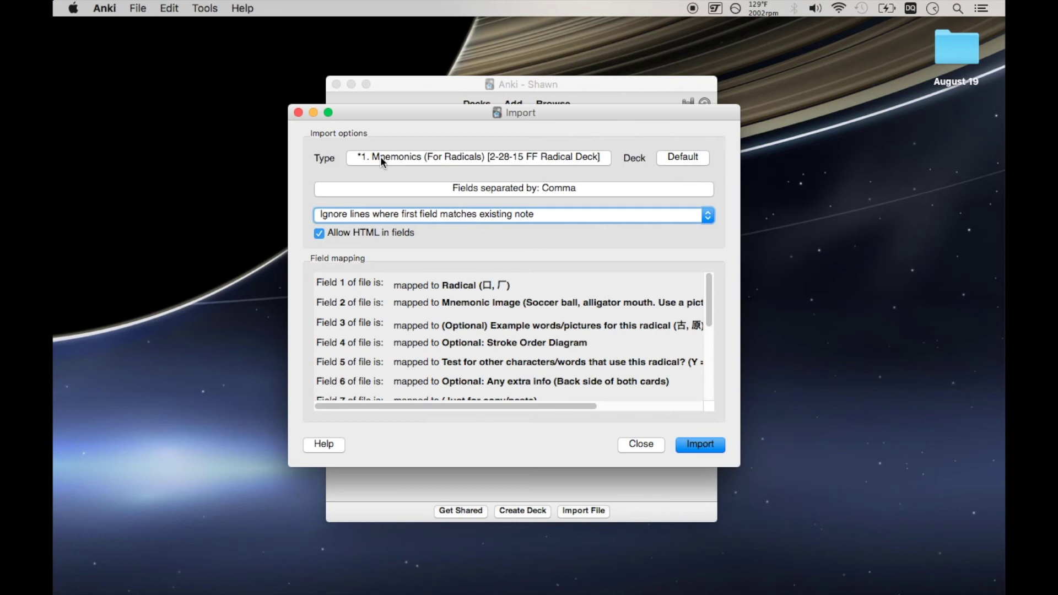
Set the import note type to '*3. Japanese Sentence Cards (Core Import)'.
{"action": "left_click", "coordinate": [408, 157]}
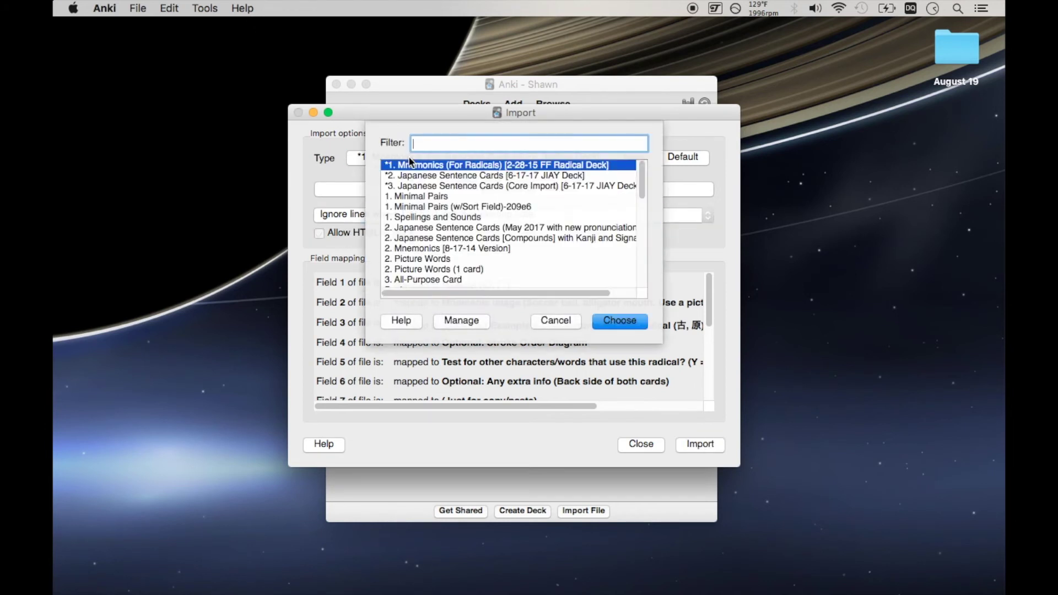
{"action": "left_click", "coordinate": [431, 186]}
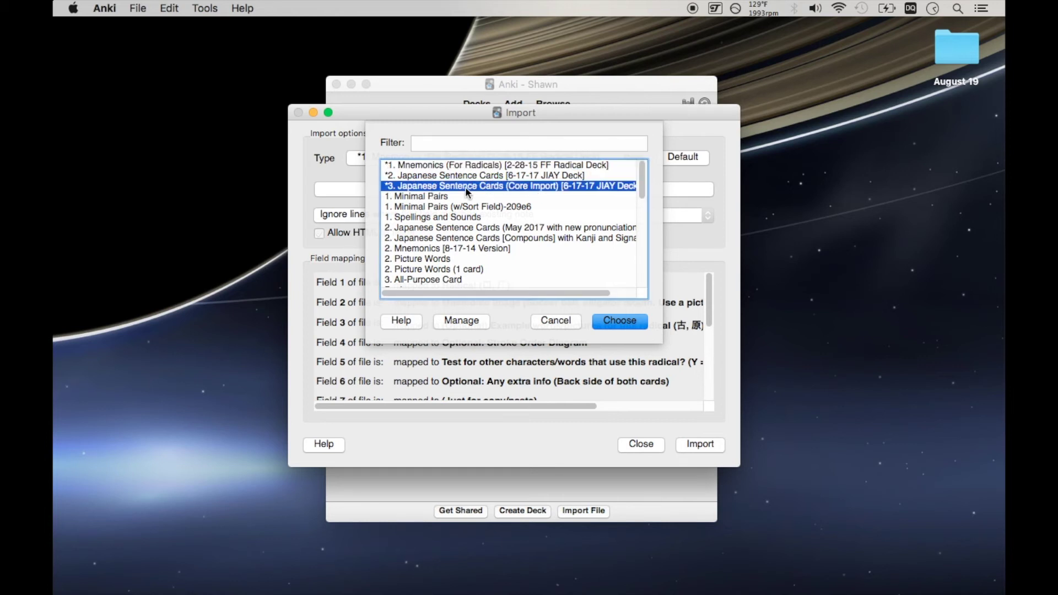
{"action": "scroll", "coordinate": [501, 184], "scroll_direction": "right", "scroll_amount": 2}
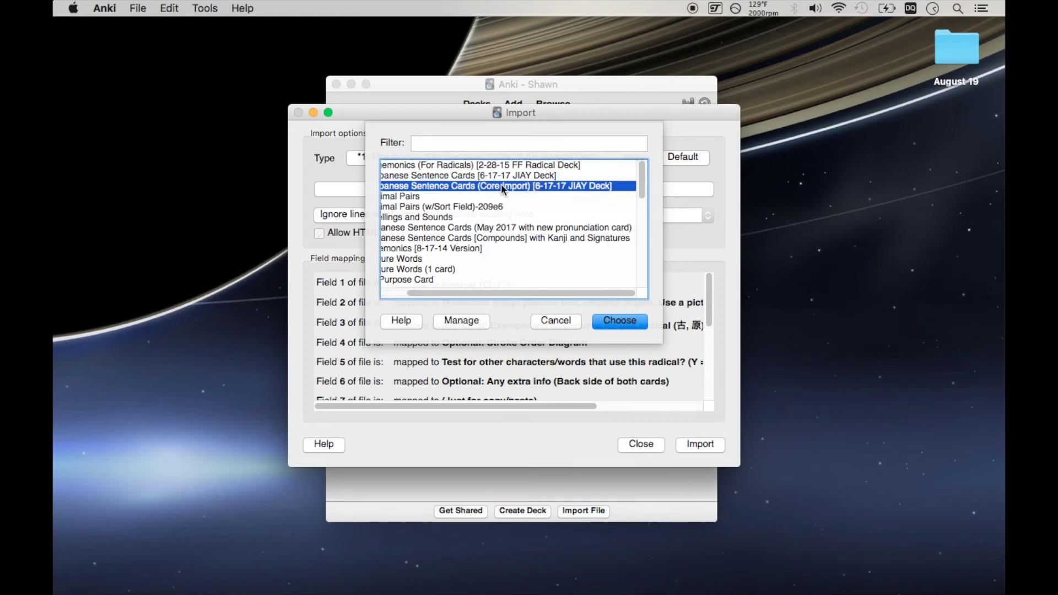
{"action": "scroll", "coordinate": [501, 183], "scroll_direction": "left", "scroll_amount": 2}
{"action": "scroll", "coordinate": [501, 183], "scroll_direction": "down", "scroll_amount": 15}
{"action": "left_click", "coordinate": [434, 281]}
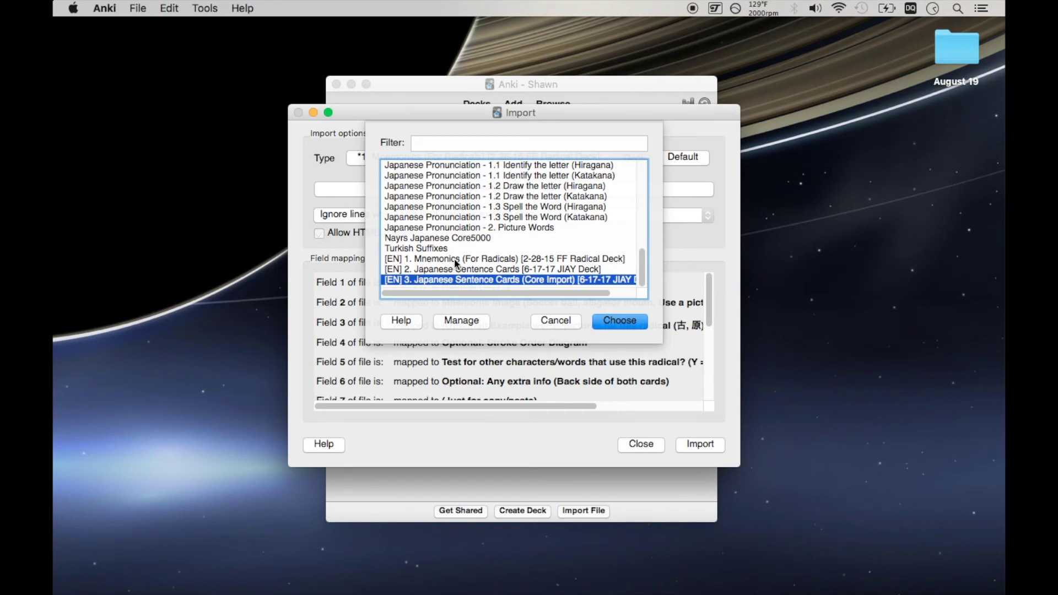
{"action": "scroll", "coordinate": [456, 263], "scroll_direction": "up", "scroll_amount": 10}
{"action": "left_click", "coordinate": [431, 188]}
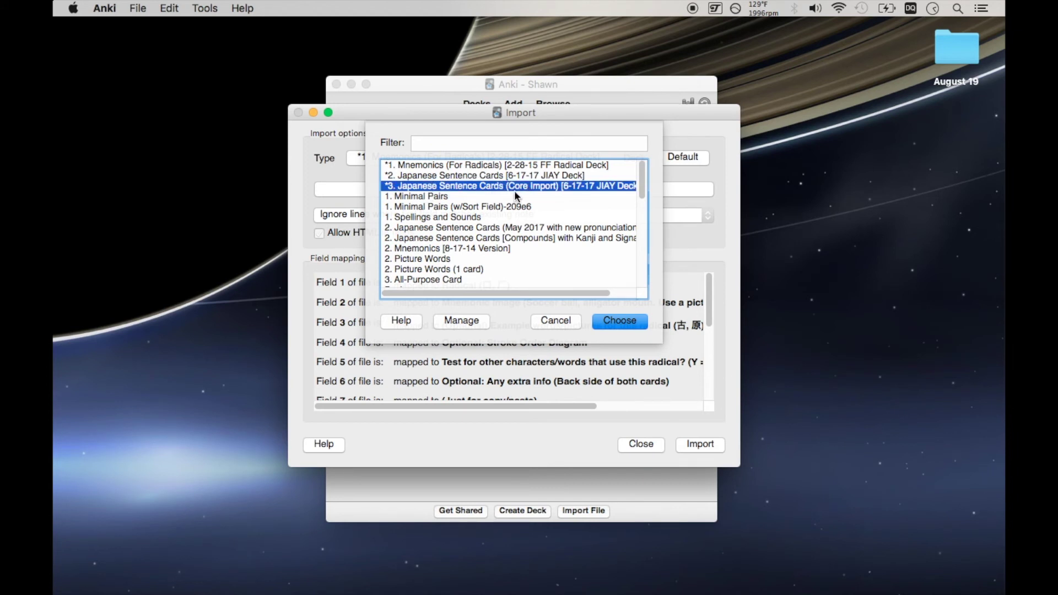
{"action": "scroll", "coordinate": [568, 188], "scroll_direction": "right", "scroll_amount": 3}
{"action": "scroll", "coordinate": [567, 187], "scroll_direction": "left", "scroll_amount": 3}
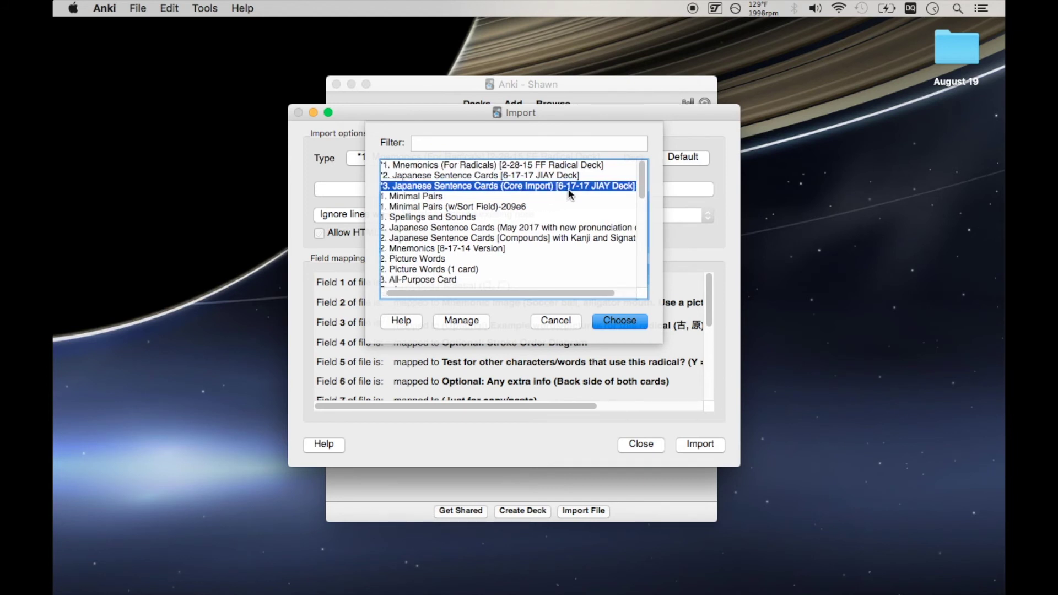
{"action": "left_click", "coordinate": [608, 320]}
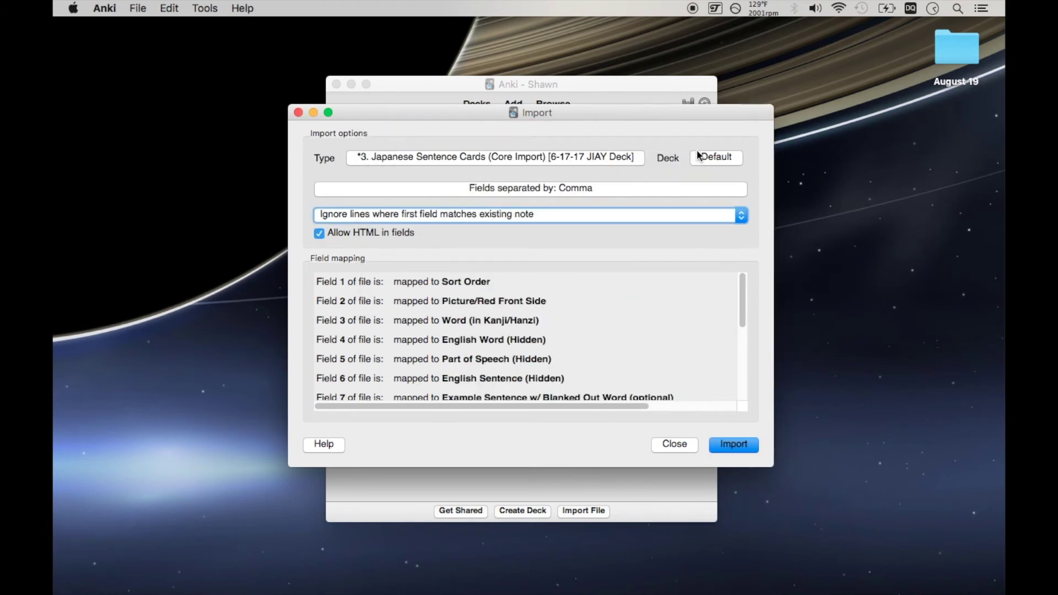
Set New Core Deck as the import destination, then close the dialog without importing.
{"action": "left_click", "coordinate": [709, 158]}
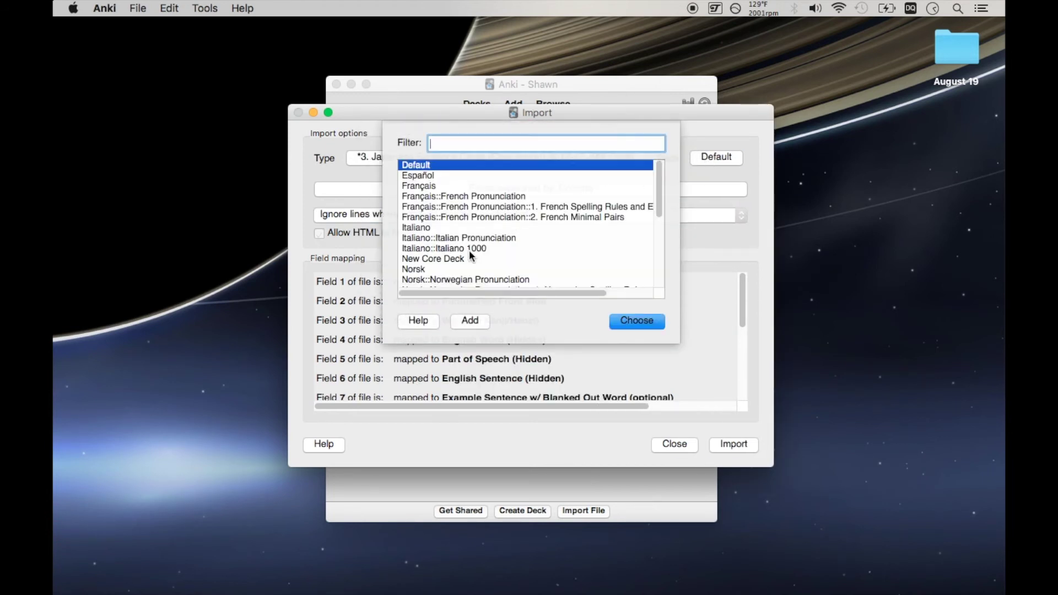
{"action": "left_click", "coordinate": [459, 259]}
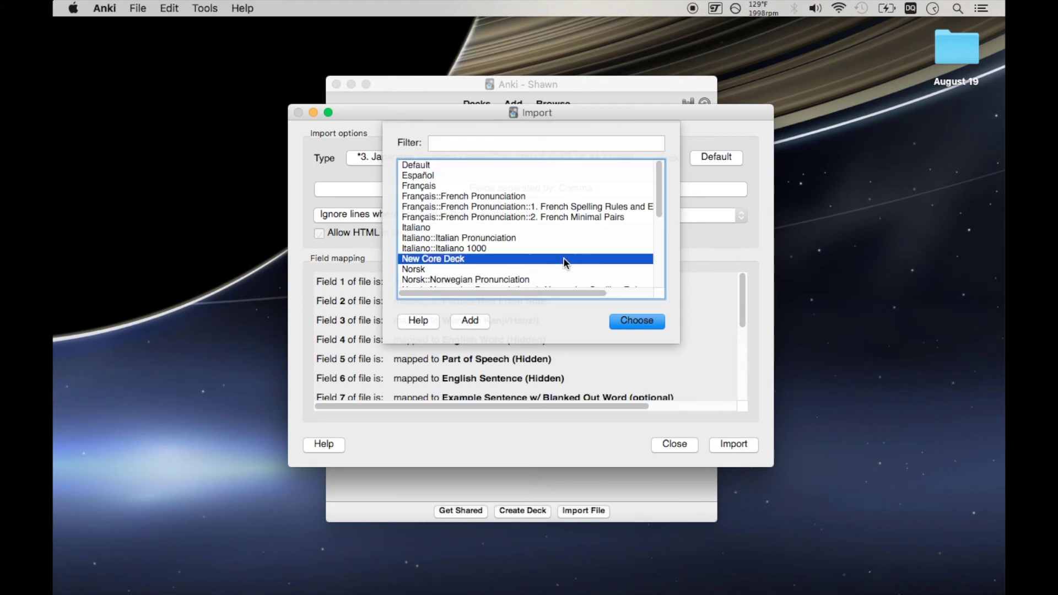
{"action": "left_click", "coordinate": [625, 319]}
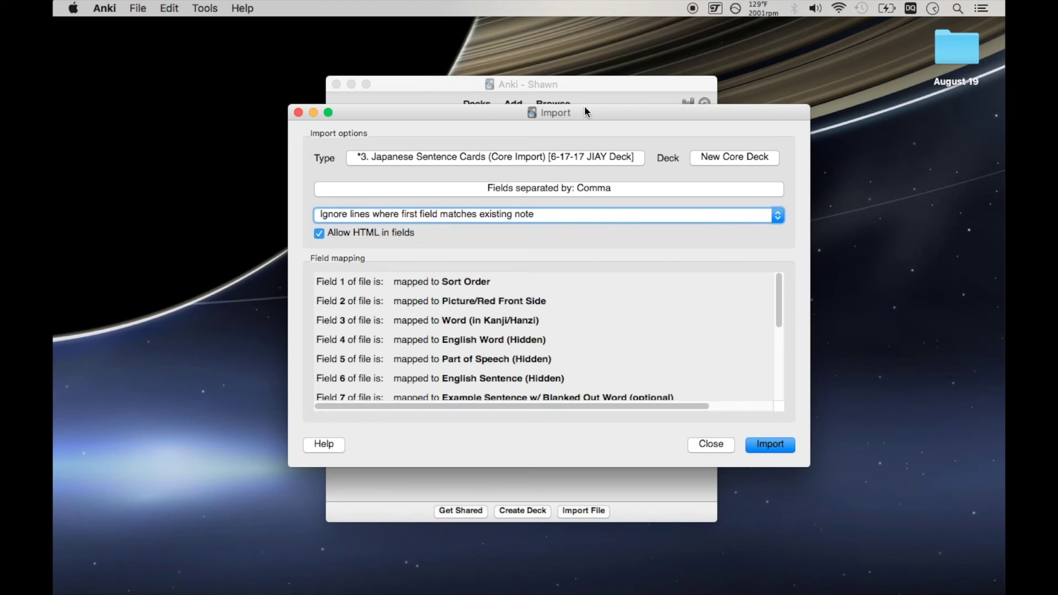
{"action": "left_click", "coordinate": [712, 446]}
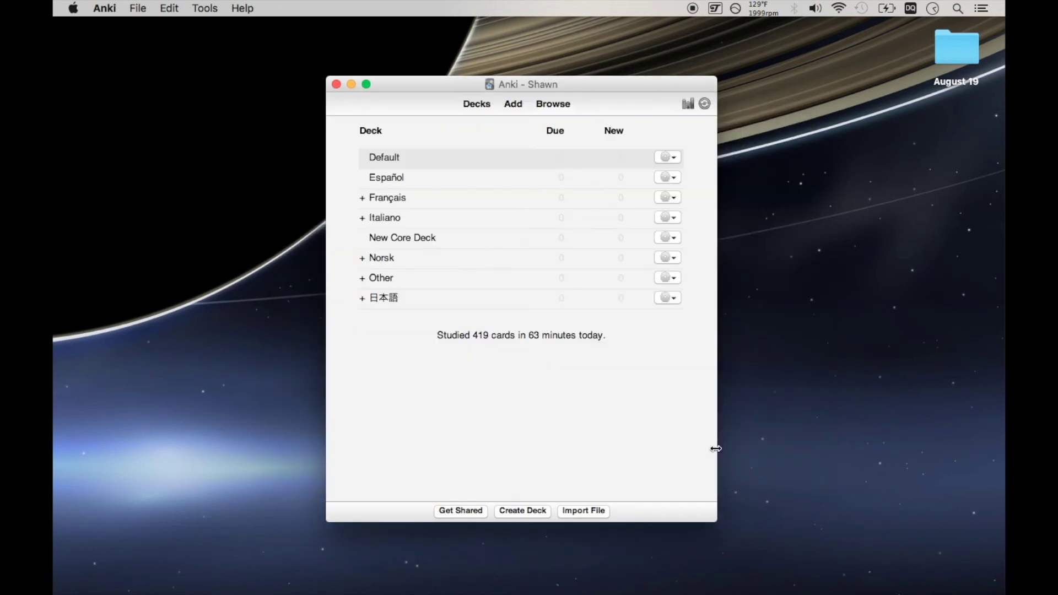
Assign New Core Deck to the Japanese options group, keeping new cards in order added.
{"action": "left_click", "coordinate": [667, 236]}
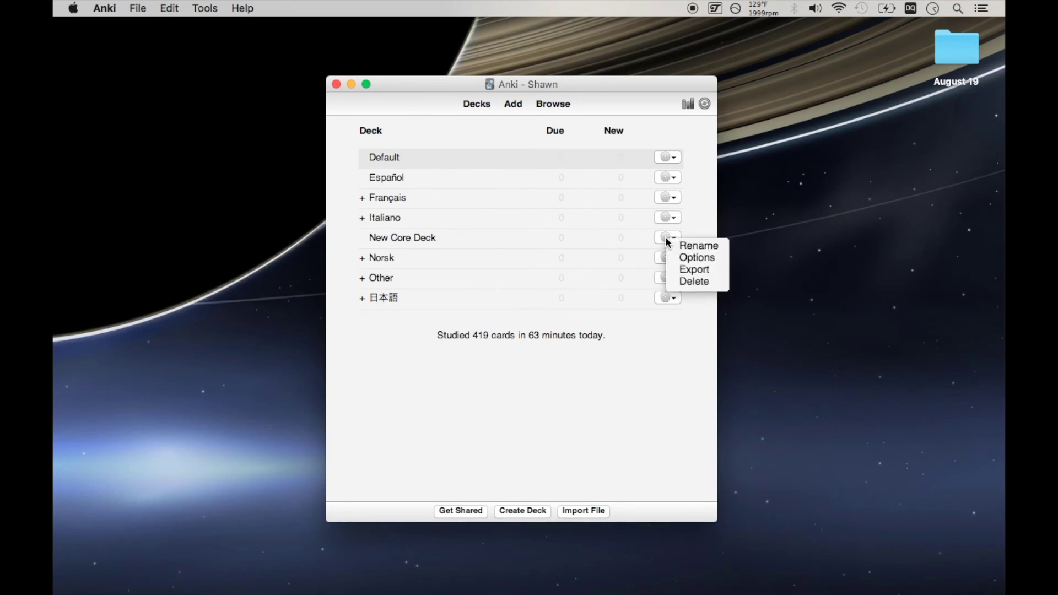
{"action": "left_click", "coordinate": [687, 259]}
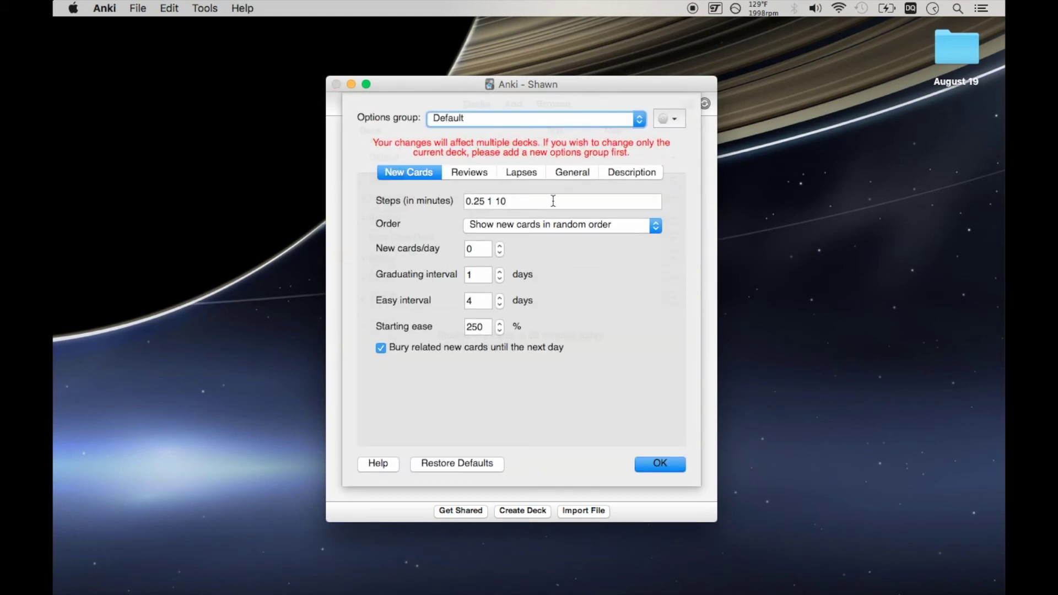
{"action": "left_click", "coordinate": [483, 119]}
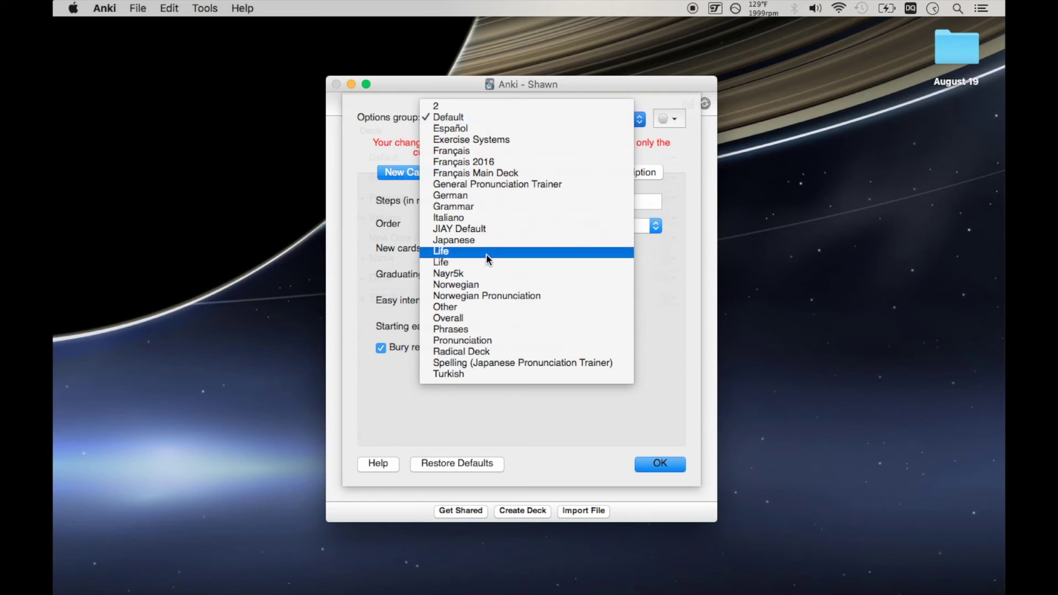
{"action": "left_click", "coordinate": [480, 238]}
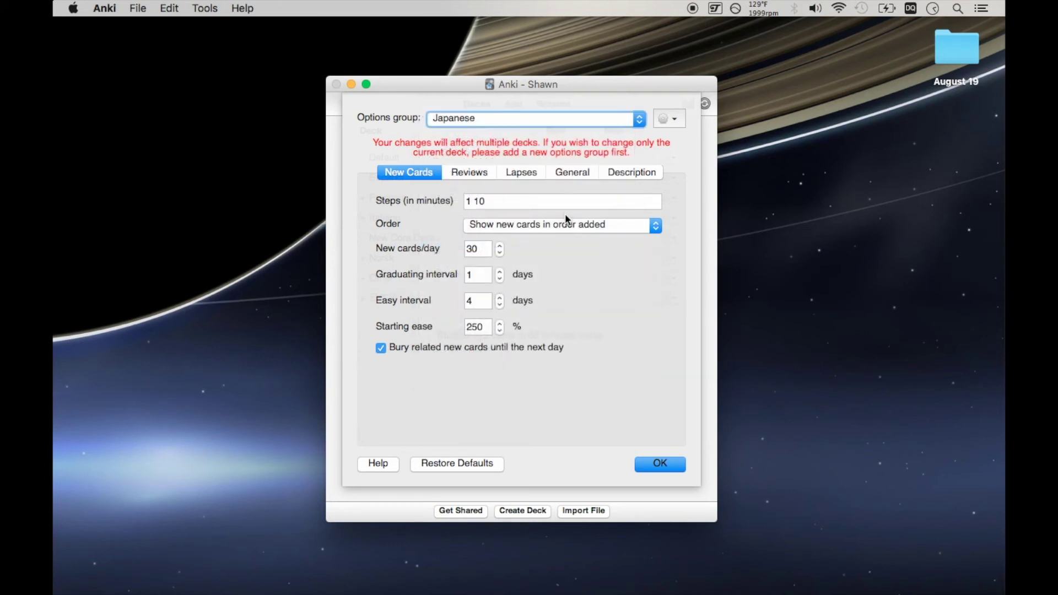
{"action": "left_click", "coordinate": [501, 227]}
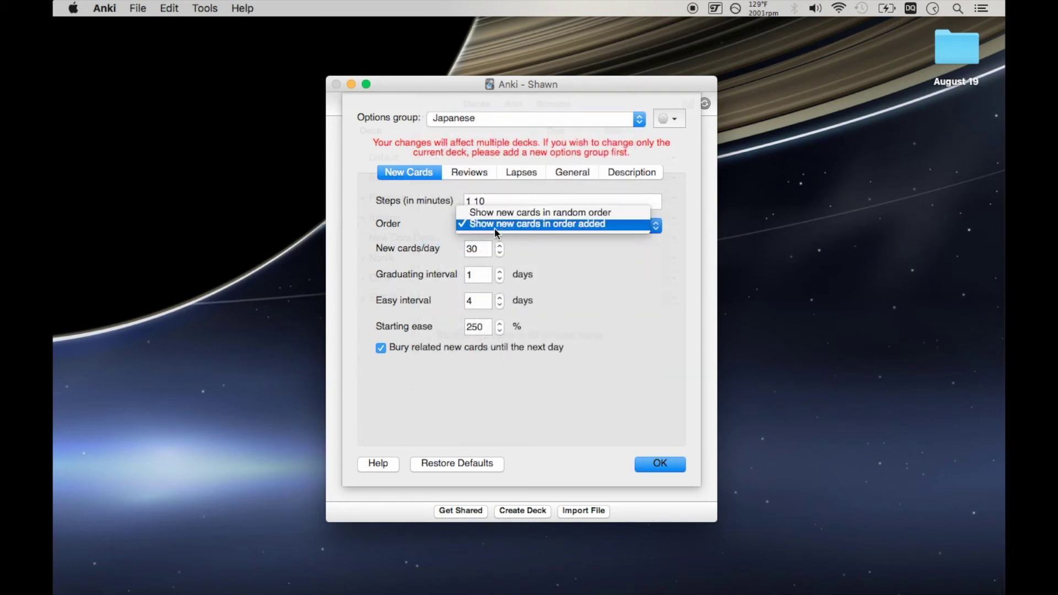
{"action": "left_click", "coordinate": [496, 224]}
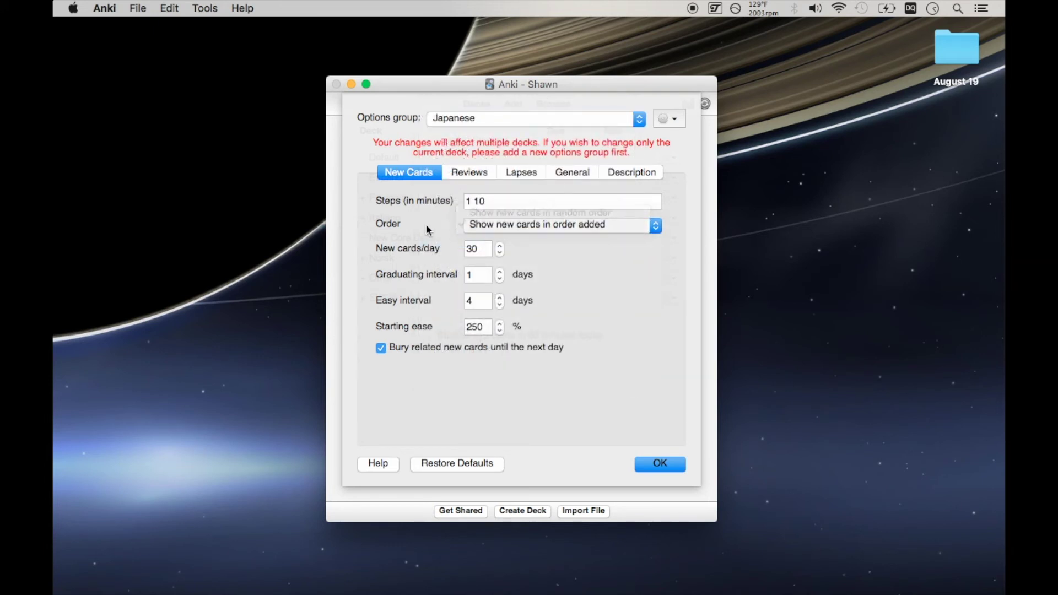
{"action": "left_click", "coordinate": [560, 229]}
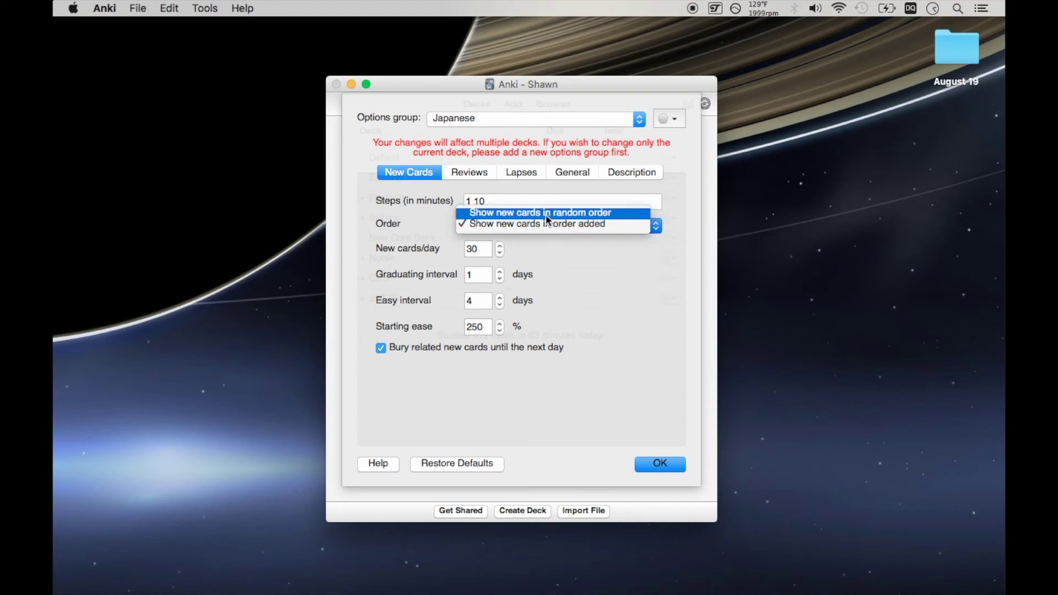
{"action": "left_click", "coordinate": [593, 319]}
{"action": "left_click", "coordinate": [659, 465]}
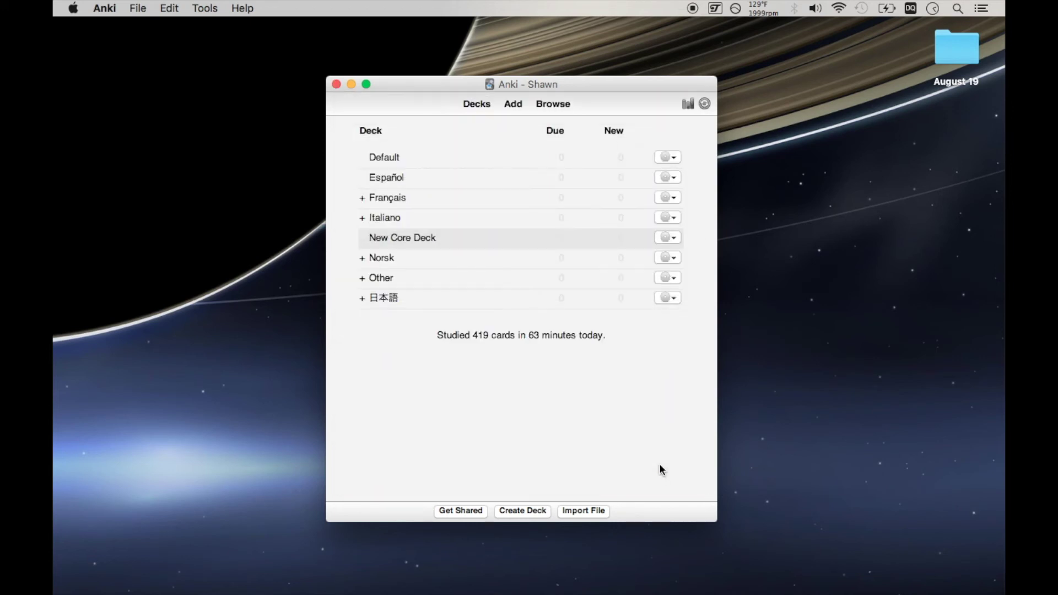
Import Core2kto10k-FOR IMPORT5.csv into New Core Deck after reviewing the field mapping.
{"action": "left_click", "coordinate": [578, 512]}
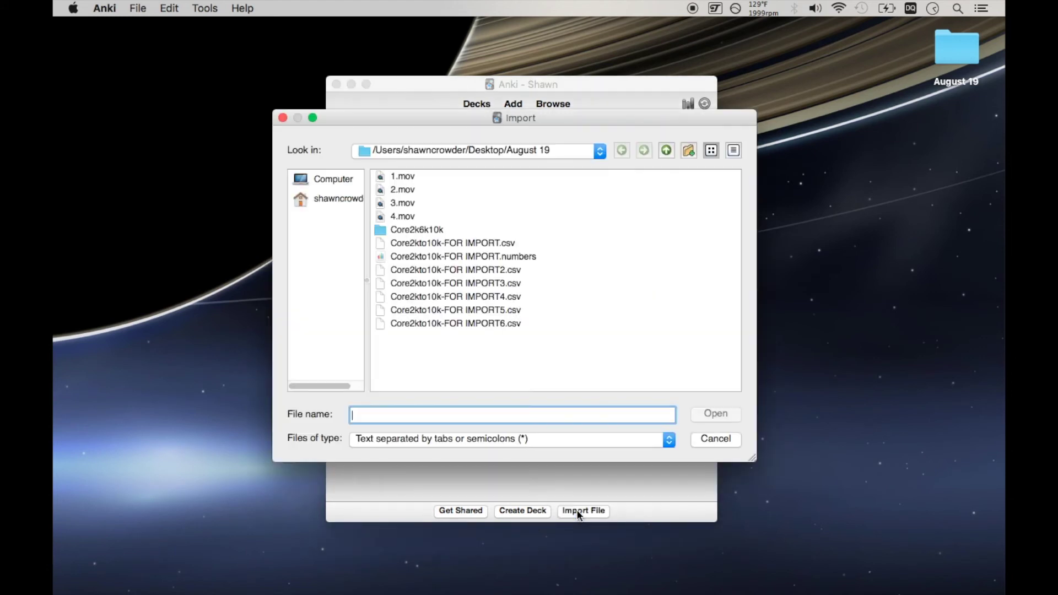
{"action": "left_click", "coordinate": [424, 309]}
{"action": "left_click", "coordinate": [712, 414]}
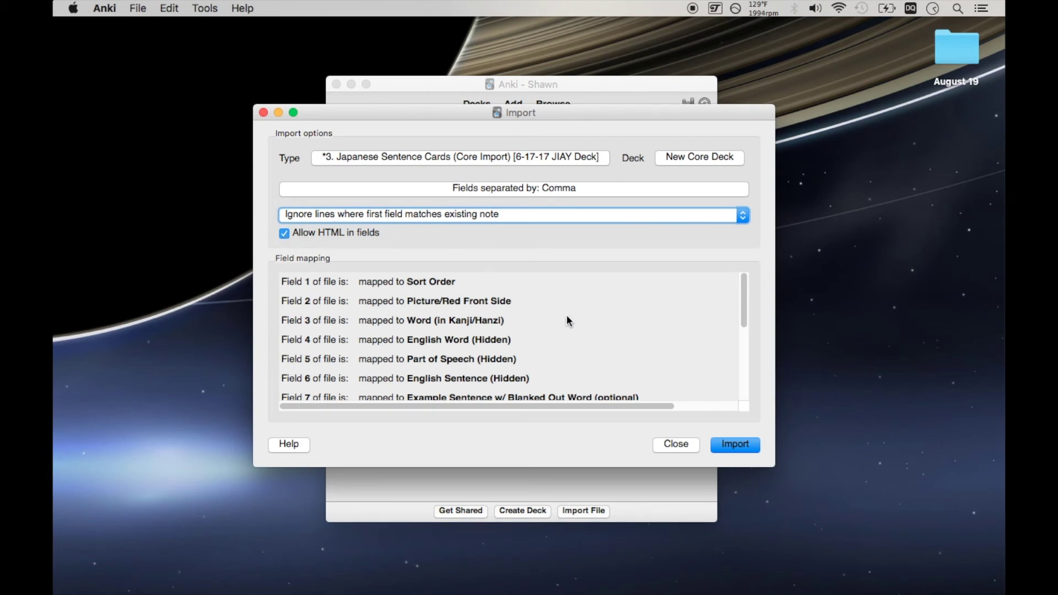
{"action": "scroll", "coordinate": [567, 317], "scroll_direction": "down", "scroll_amount": 6}
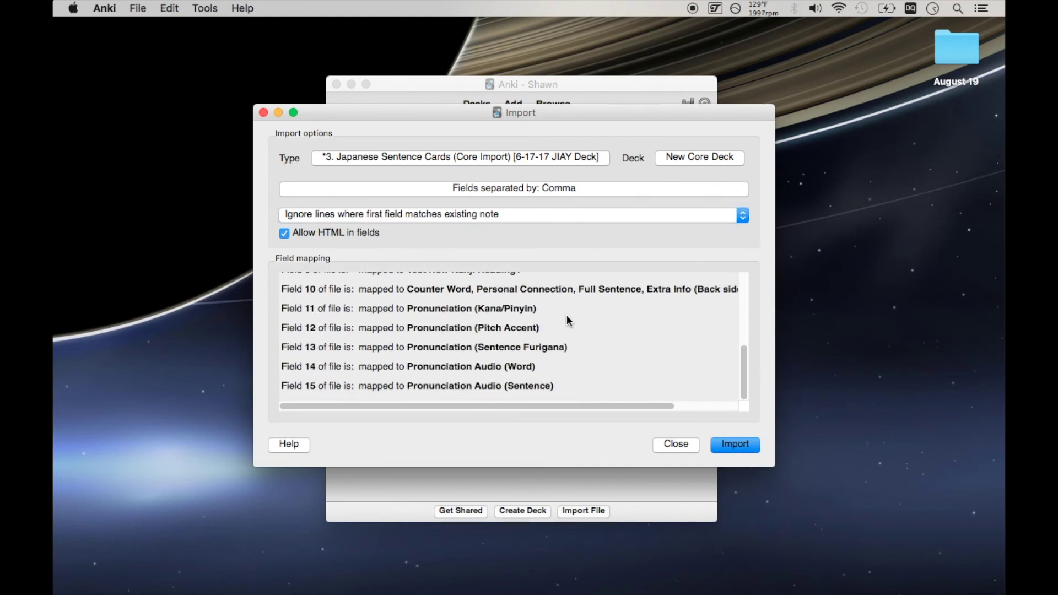
{"action": "scroll", "coordinate": [568, 317], "scroll_direction": "up", "scroll_amount": 6}
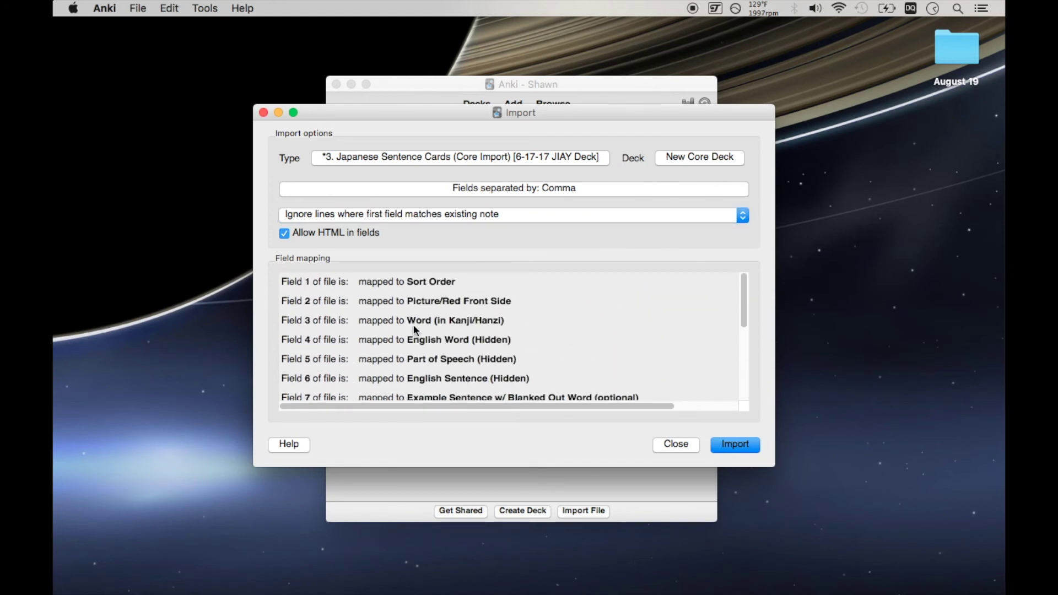
{"action": "scroll", "coordinate": [496, 340], "scroll_direction": "down", "scroll_amount": 6}
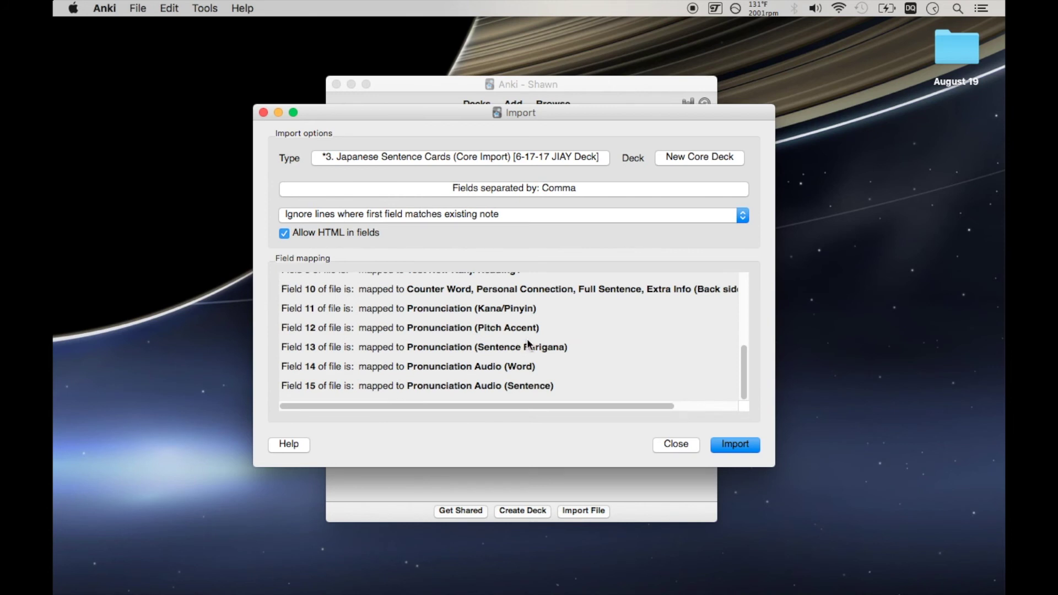
{"action": "scroll", "coordinate": [595, 344], "scroll_direction": "up", "scroll_amount": 6}
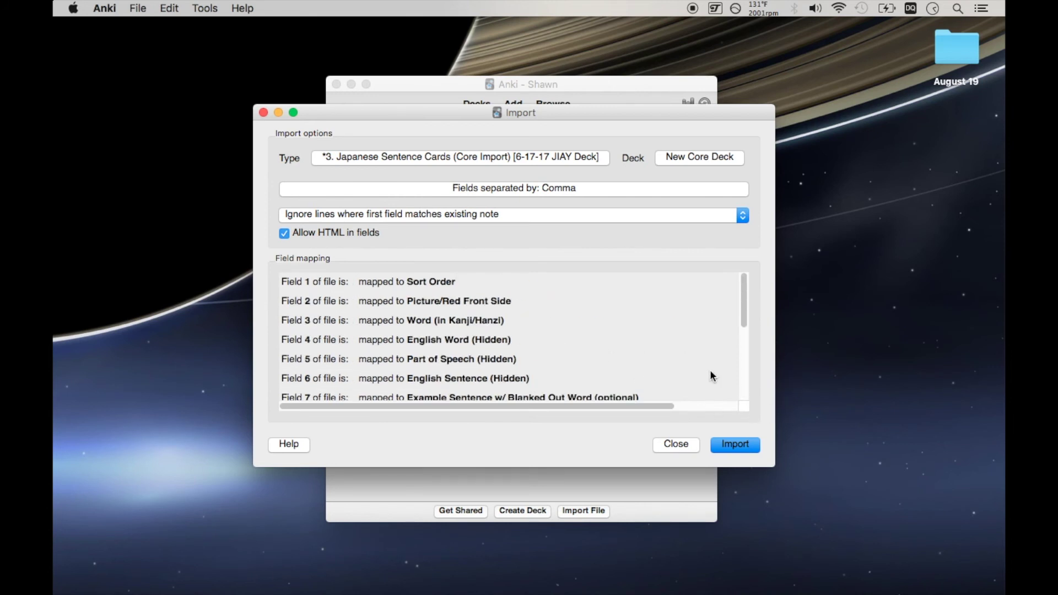
{"action": "left_click", "coordinate": [719, 443]}
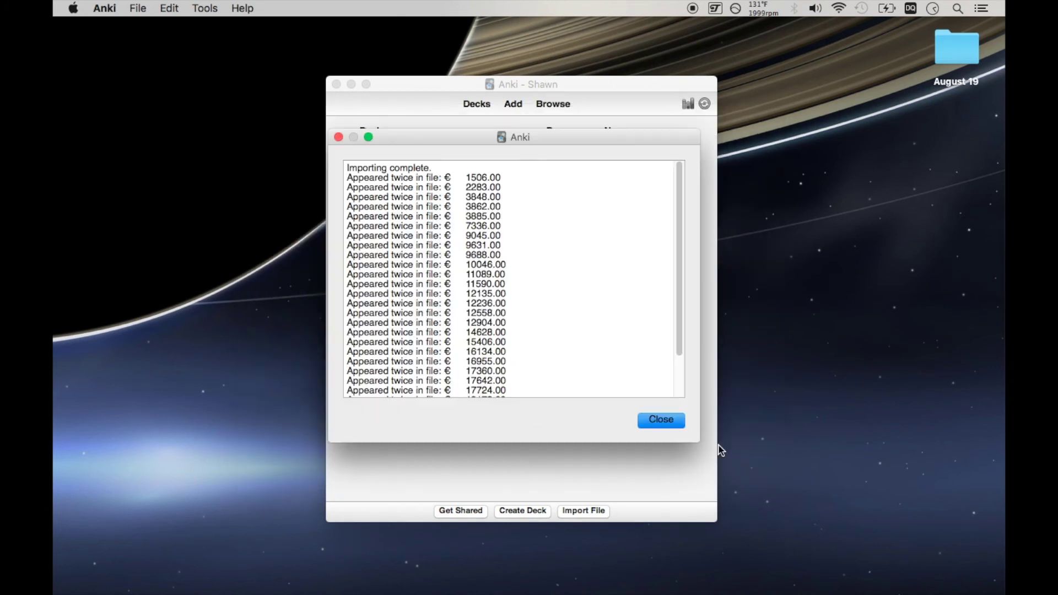
{"action": "scroll", "coordinate": [529, 319], "scroll_direction": "down", "scroll_amount": 3}
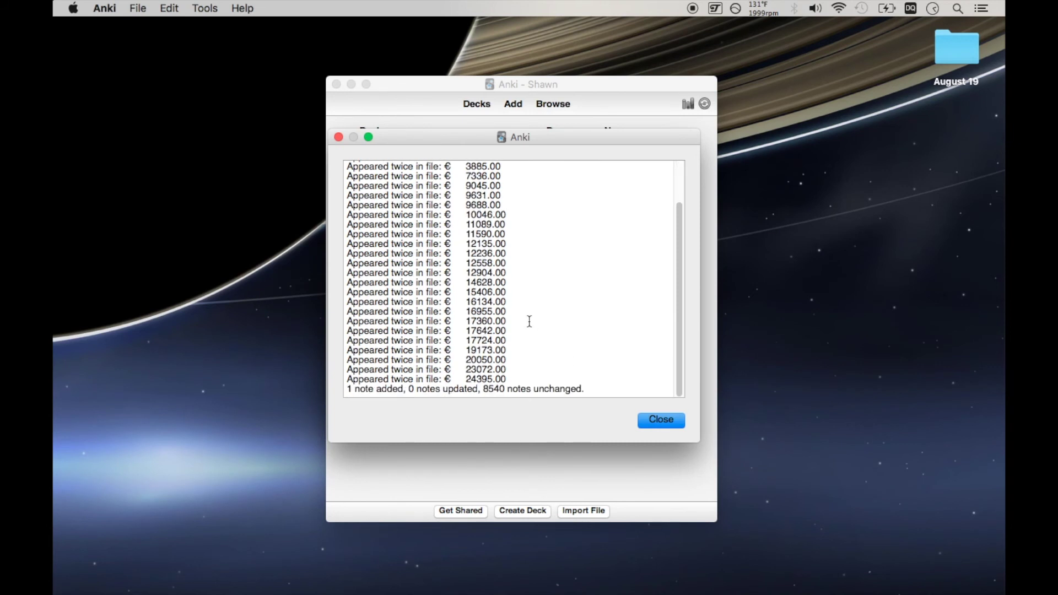
{"action": "scroll", "coordinate": [529, 322], "scroll_direction": "up", "scroll_amount": 3}
{"action": "scroll", "coordinate": [526, 317], "scroll_direction": "down", "scroll_amount": 3}
{"action": "scroll", "coordinate": [413, 230], "scroll_direction": "up", "scroll_amount": 5}
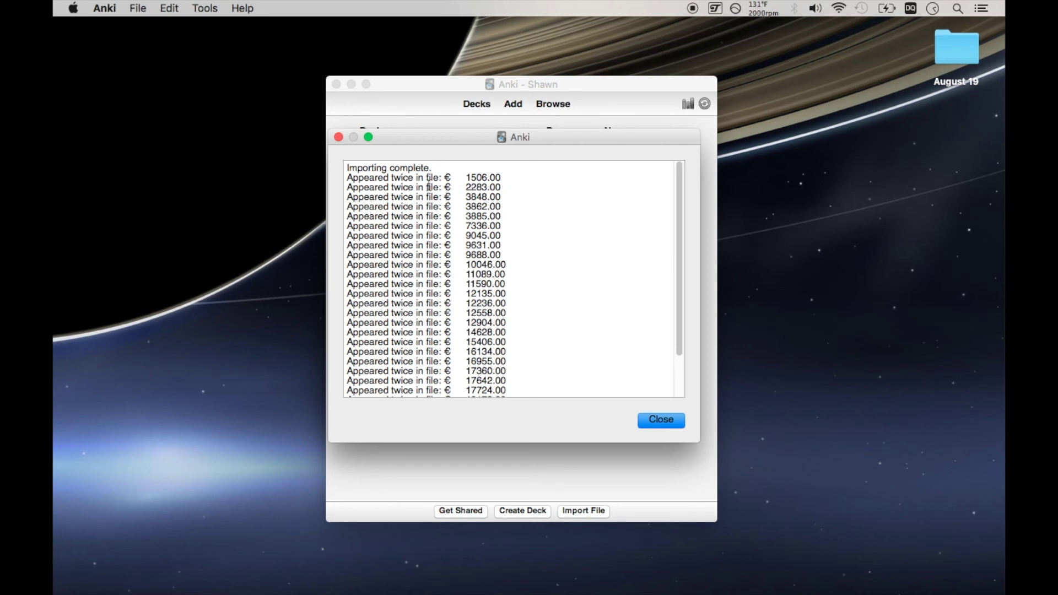
{"action": "scroll", "coordinate": [435, 189], "scroll_direction": "down", "scroll_amount": 3}
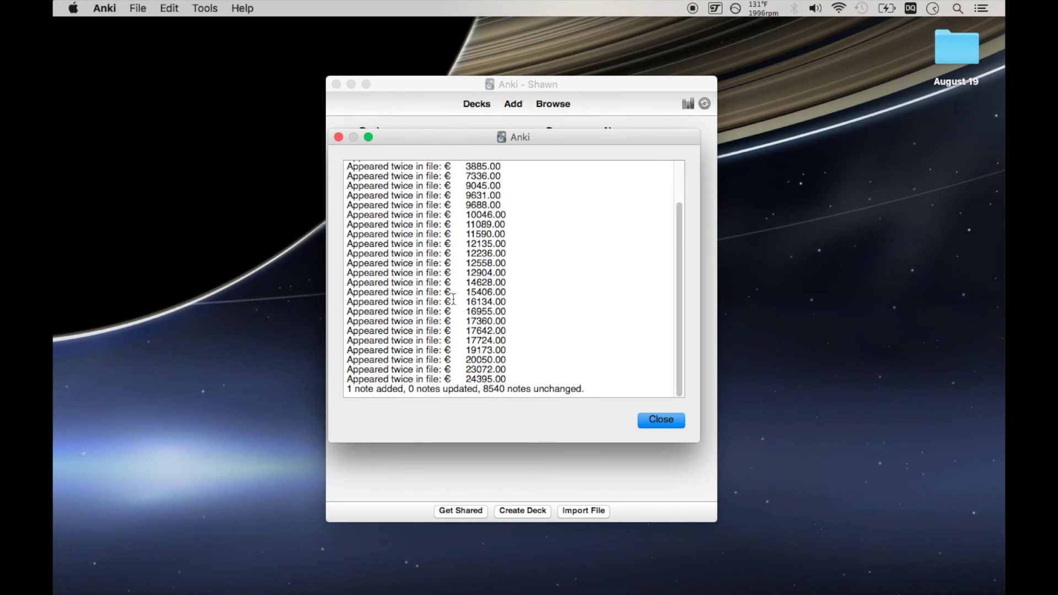
{"action": "scroll", "coordinate": [412, 209], "scroll_direction": "up", "scroll_amount": 3}
{"action": "scroll", "coordinate": [413, 208], "scroll_direction": "down", "scroll_amount": 3}
{"action": "scroll", "coordinate": [478, 202], "scroll_direction": "up", "scroll_amount": 3}
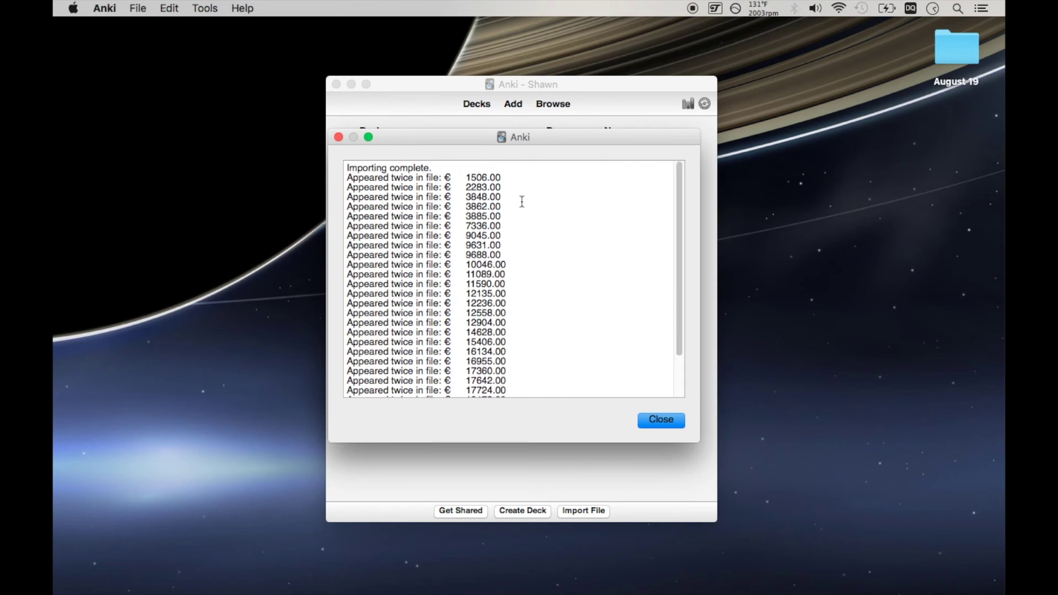
{"action": "scroll", "coordinate": [471, 230], "scroll_direction": "down", "scroll_amount": 3}
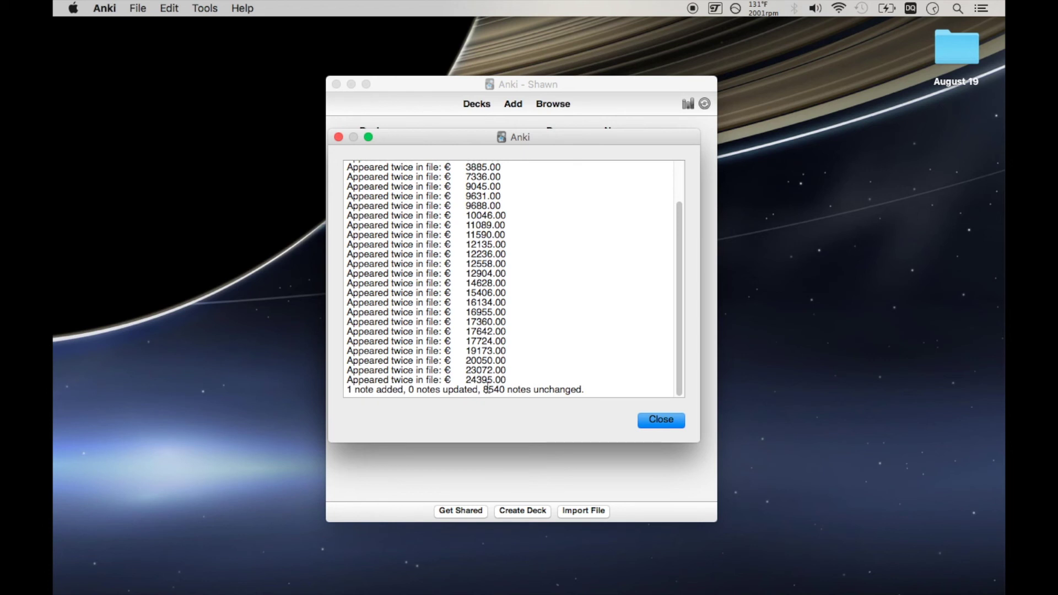
{"action": "mouse_move", "coordinate": [483, 389]}
{"action": "left_mouse_down"}
{"action": "mouse_move", "coordinate": [522, 388]}
{"action": "mouse_move", "coordinate": [483, 388]}
{"action": "left_mouse_up"}
{"action": "scroll", "coordinate": [487, 259], "scroll_direction": "up", "scroll_amount": 5}
{"action": "scroll", "coordinate": [411, 319], "scroll_direction": "down", "scroll_amount": 5}
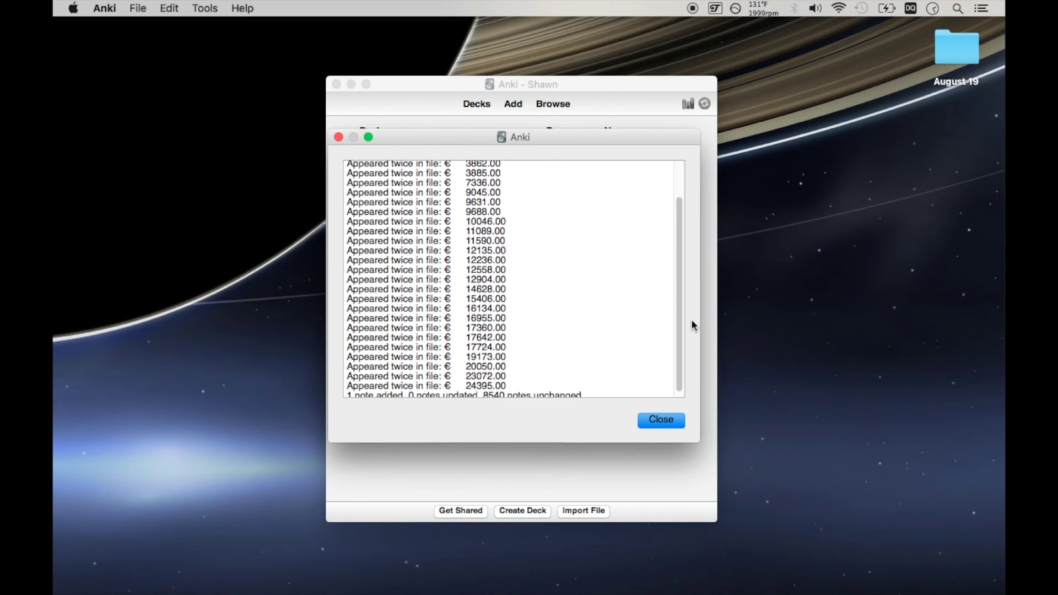
{"action": "scroll", "coordinate": [670, 353], "scroll_direction": "down", "scroll_amount": 1}
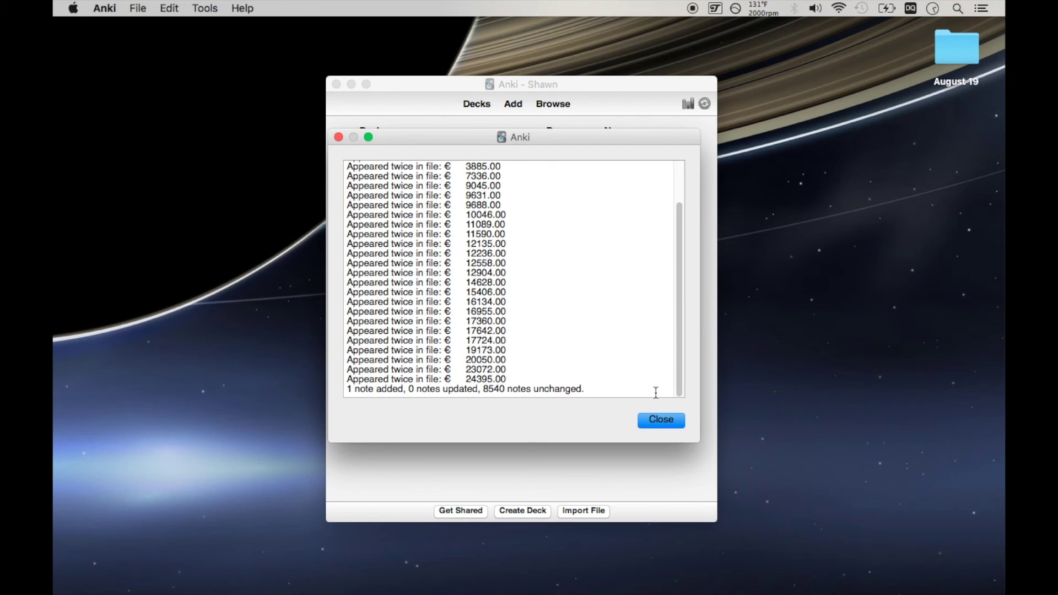
{"action": "left_click", "coordinate": [663, 423]}
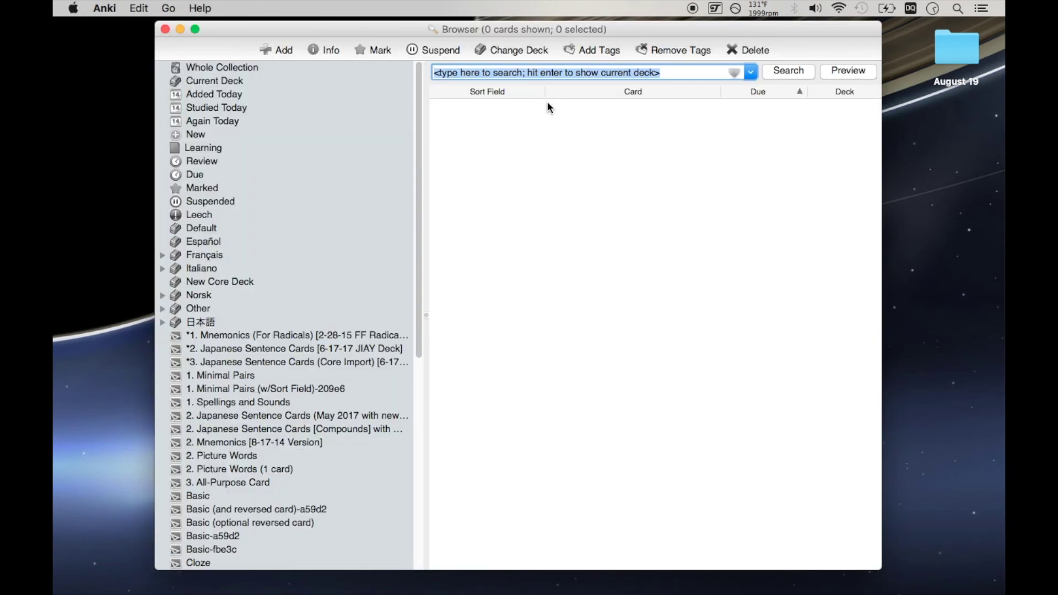
Inspect New Core Deck's three placeholder cards, then list all 16816 cards of the 日本語 deck.
{"action": "left_click", "coordinate": [232, 289]}
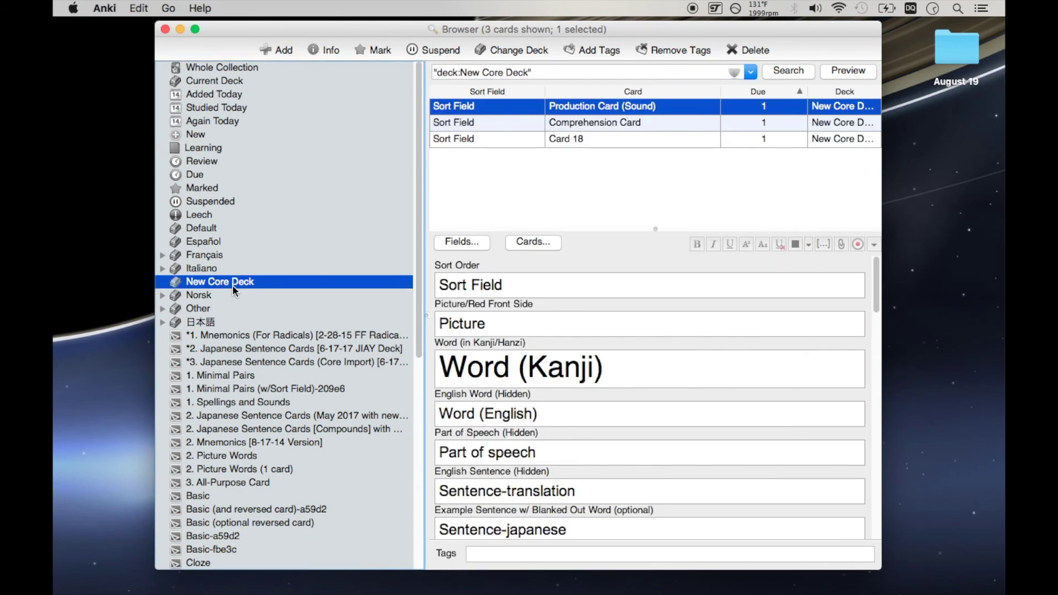
{"action": "left_click", "coordinate": [501, 140]}
{"action": "scroll", "coordinate": [572, 362], "scroll_direction": "down", "scroll_amount": 1}
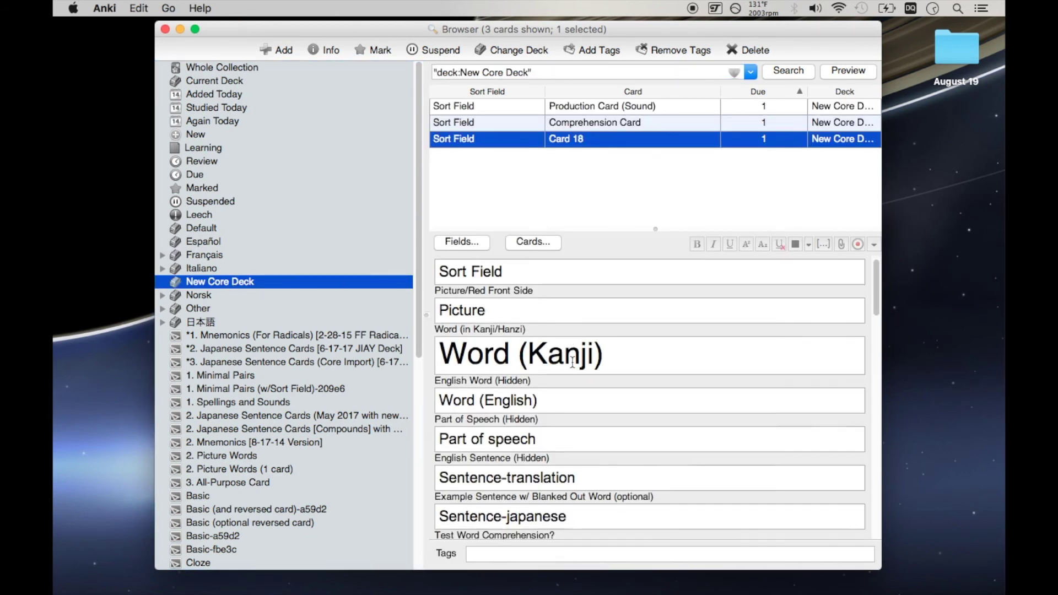
{"action": "scroll", "coordinate": [573, 362], "scroll_direction": "down", "scroll_amount": 10}
{"action": "left_click", "coordinate": [501, 120]}
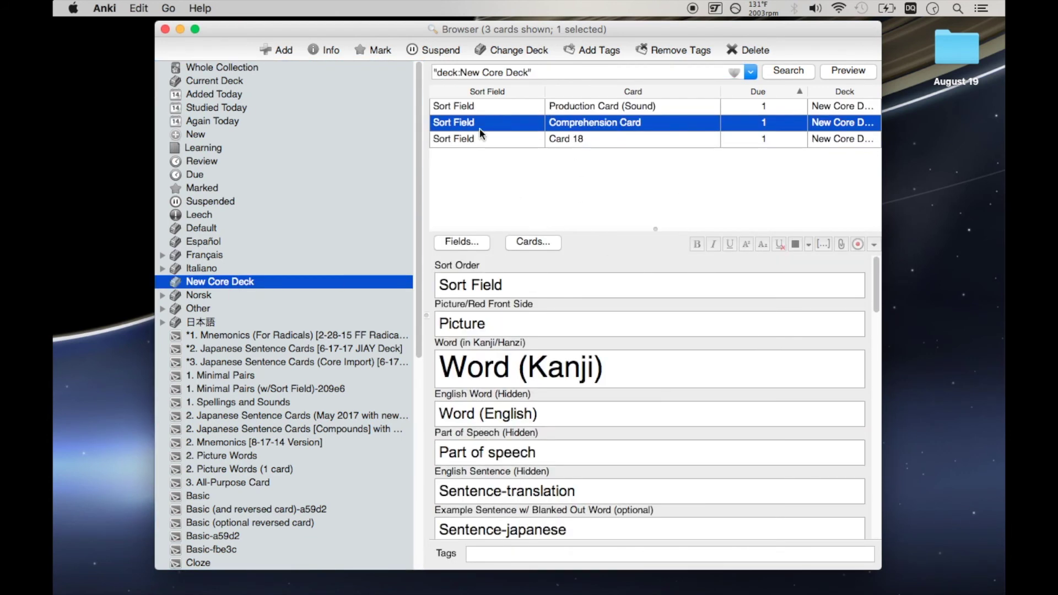
{"action": "key", "text": "super+a"}
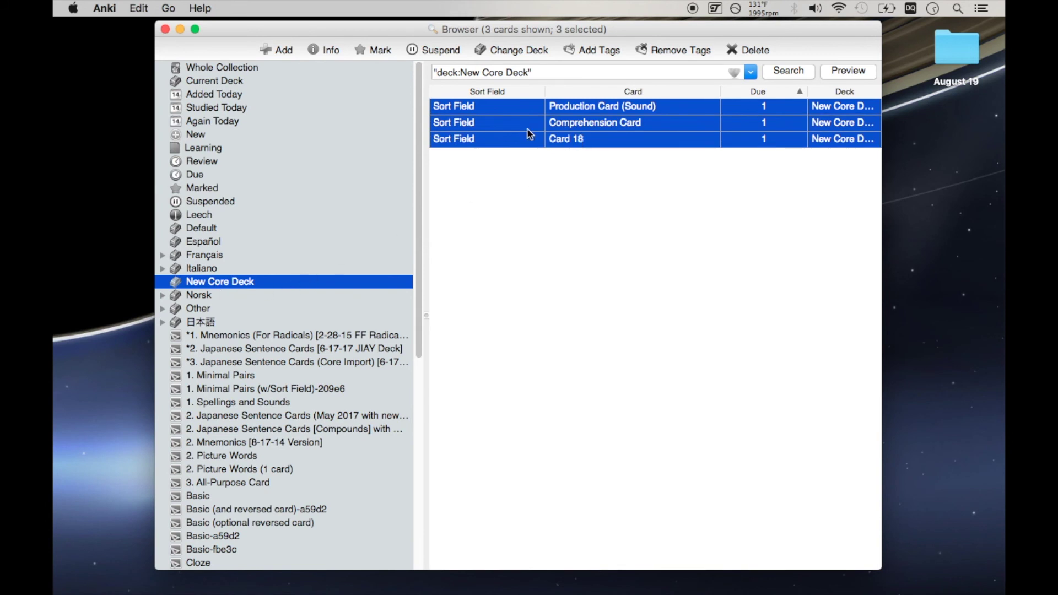
{"action": "left_click", "coordinate": [213, 324]}
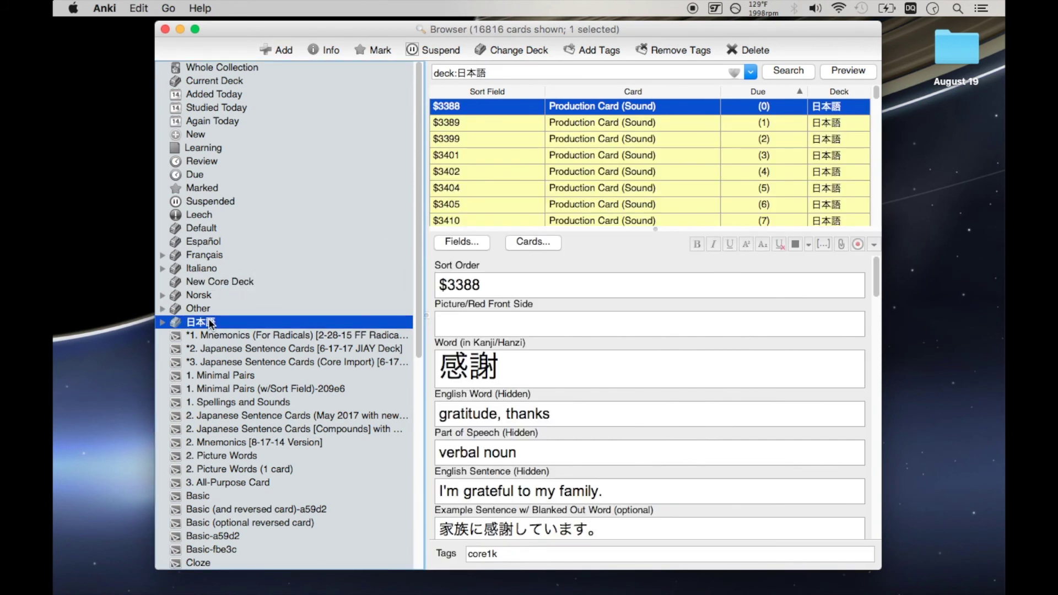
{"action": "scroll", "coordinate": [642, 155], "scroll_direction": "down", "scroll_amount": 20}
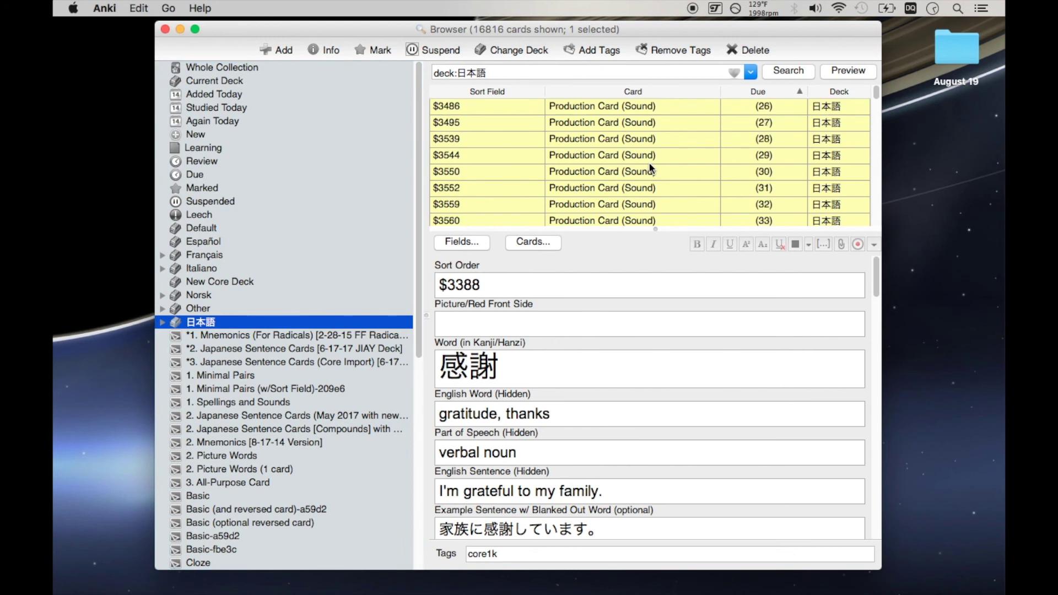
{"action": "scroll", "coordinate": [651, 167], "scroll_direction": "down", "scroll_amount": 7}
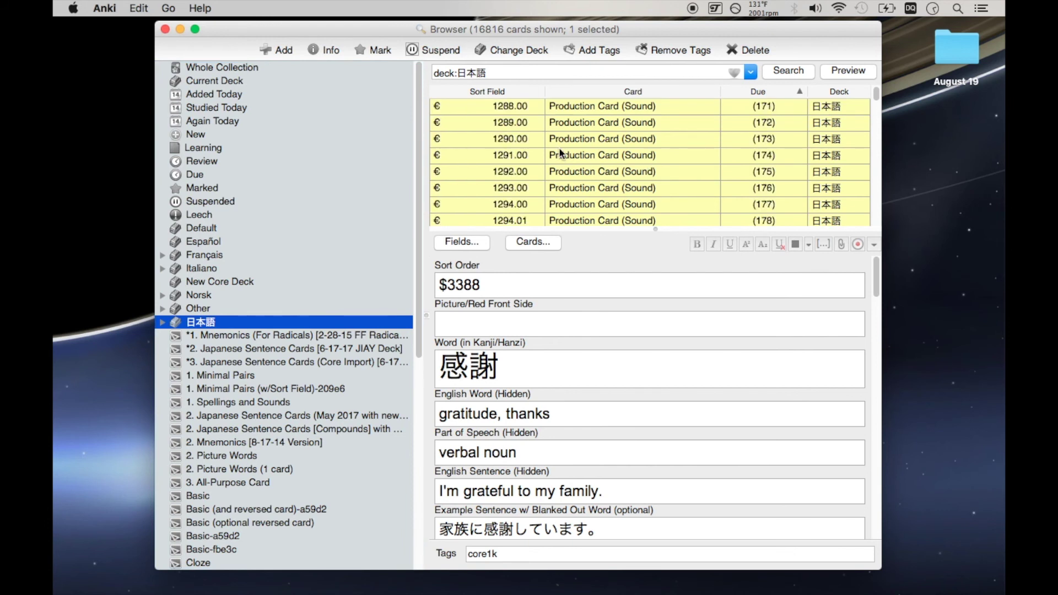
{"action": "left_click", "coordinate": [650, 162]}
{"action": "scroll", "coordinate": [652, 165], "scroll_direction": "down", "scroll_amount": 2}
{"action": "scroll", "coordinate": [651, 166], "scroll_direction": "down", "scroll_amount": 2}
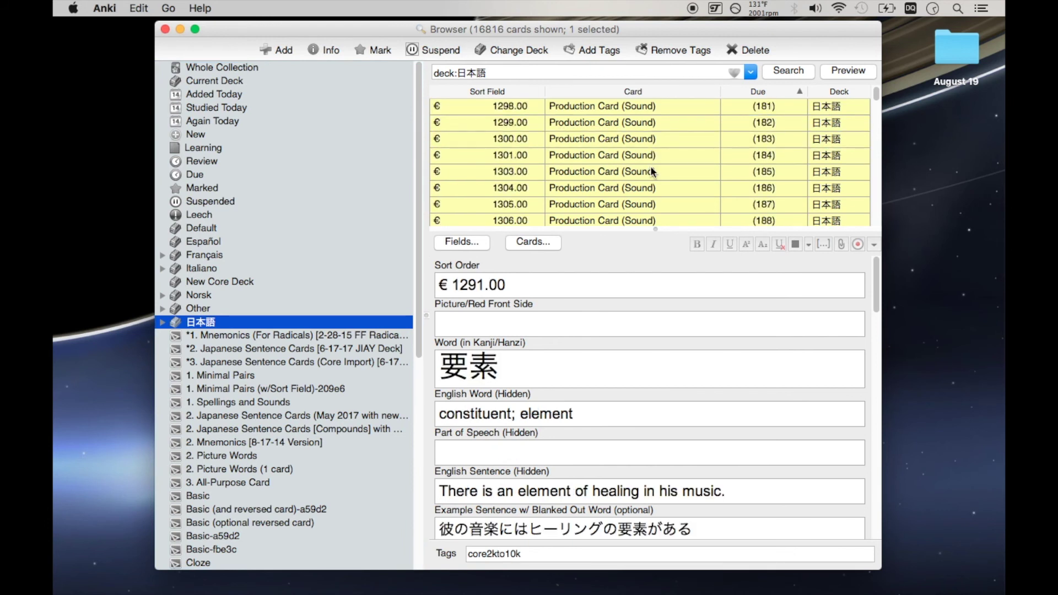
{"action": "scroll", "coordinate": [648, 170], "scroll_direction": "down", "scroll_amount": 2}
{"action": "left_click", "coordinate": [639, 172]}
{"action": "key", "text": "Down"}
{"action": "key", "text": "Down"}
{"action": "key", "text": "Down"}
{"action": "key", "text": "Down"}
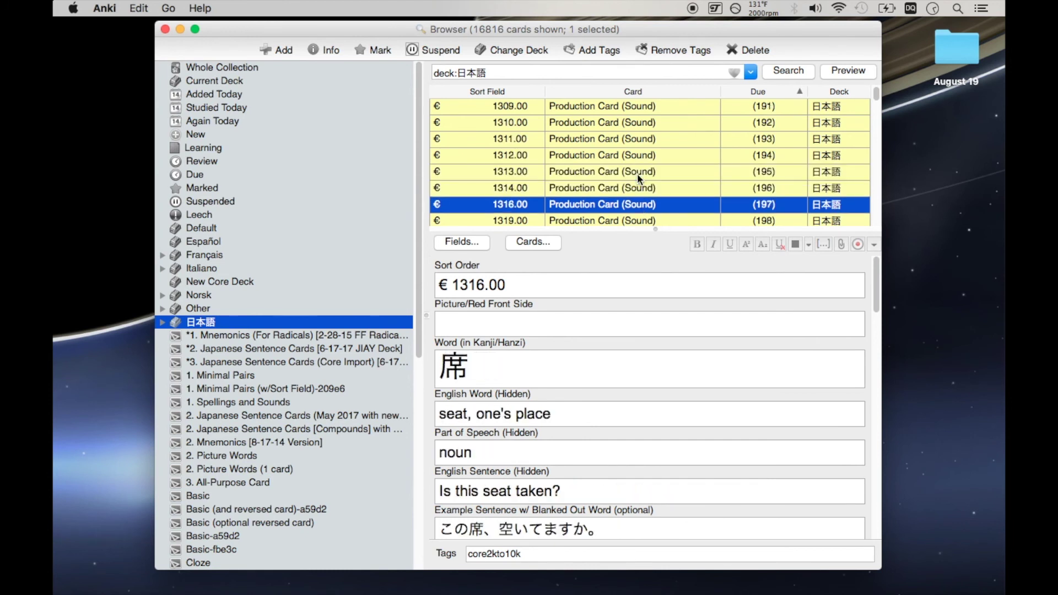
{"action": "scroll", "coordinate": [637, 173], "scroll_direction": "down", "scroll_amount": 20}
{"action": "scroll", "coordinate": [637, 173], "scroll_direction": "down", "scroll_amount": 6}
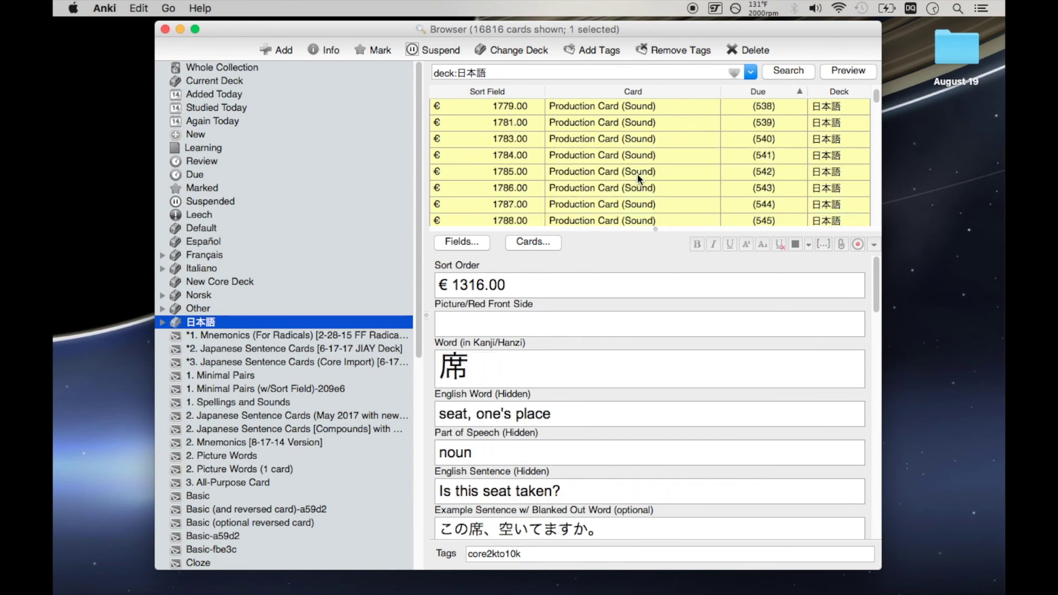
{"action": "scroll", "coordinate": [637, 173], "scroll_direction": "up", "scroll_amount": 20}
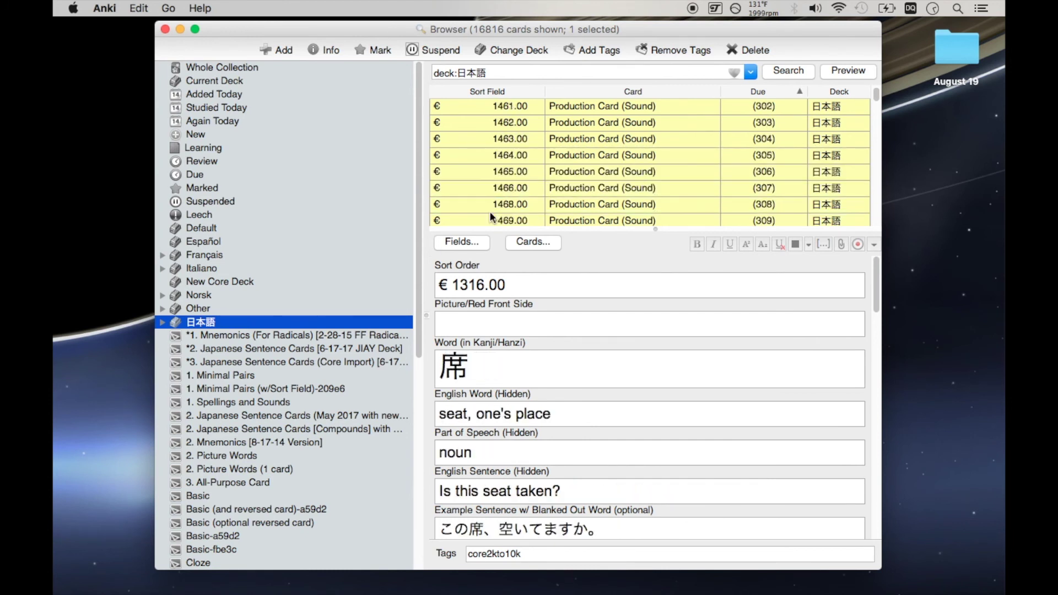
{"action": "left_click", "coordinate": [600, 162]}
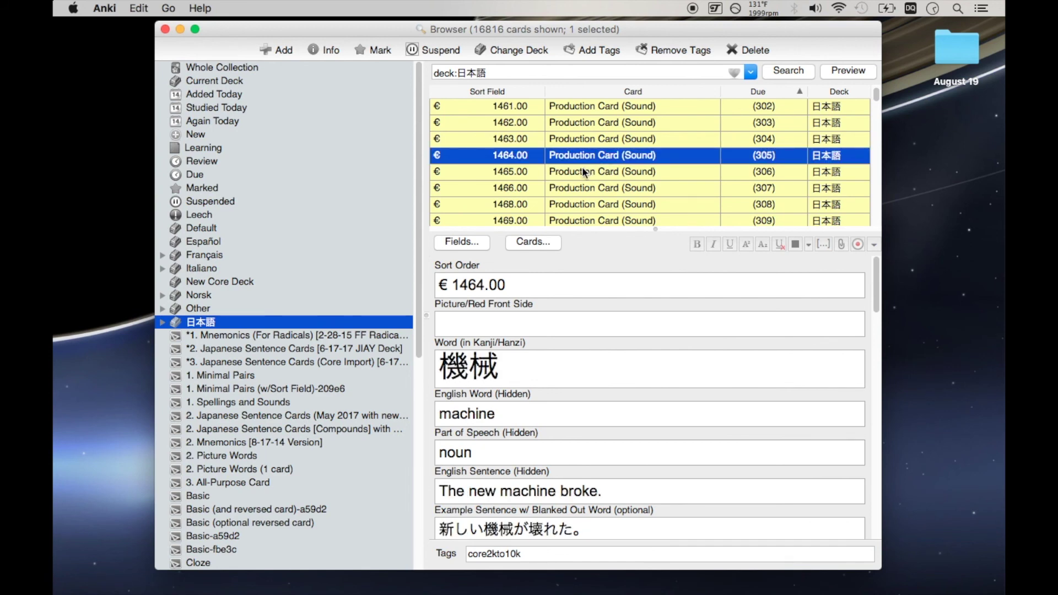
{"action": "left_click", "coordinate": [552, 108]}
{"action": "left_click", "coordinate": [585, 219], "text": "shift"}
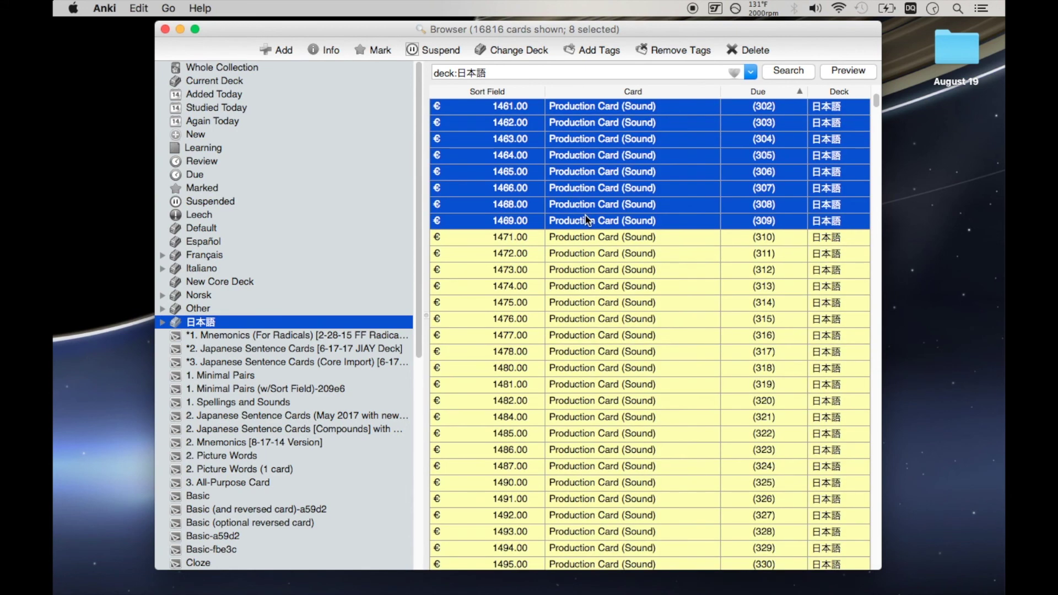
{"action": "left_click", "coordinate": [643, 545], "text": "shift"}
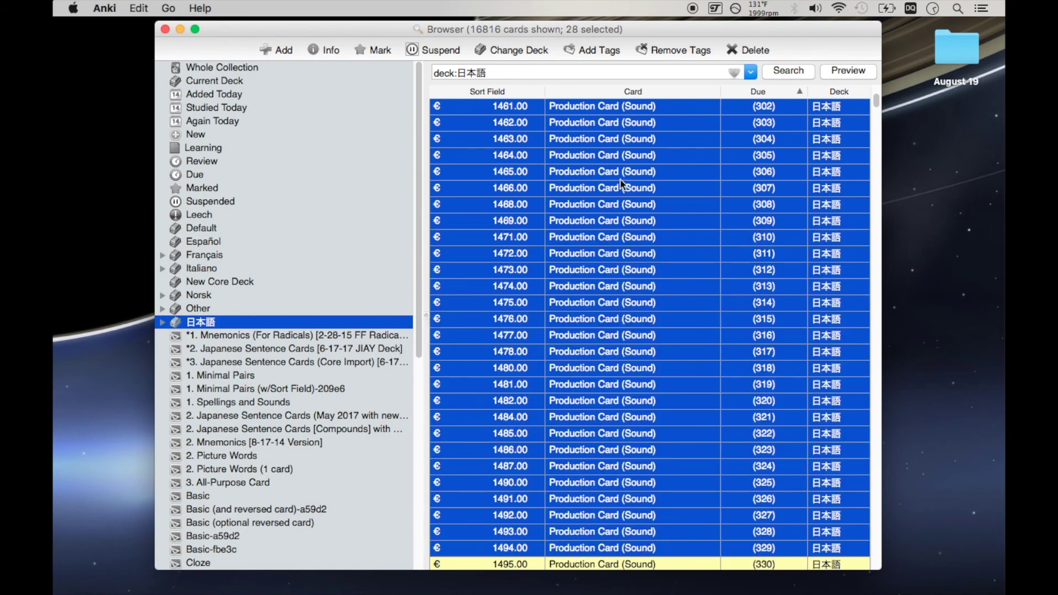
{"action": "scroll", "coordinate": [620, 179], "scroll_direction": "up", "scroll_amount": 2}
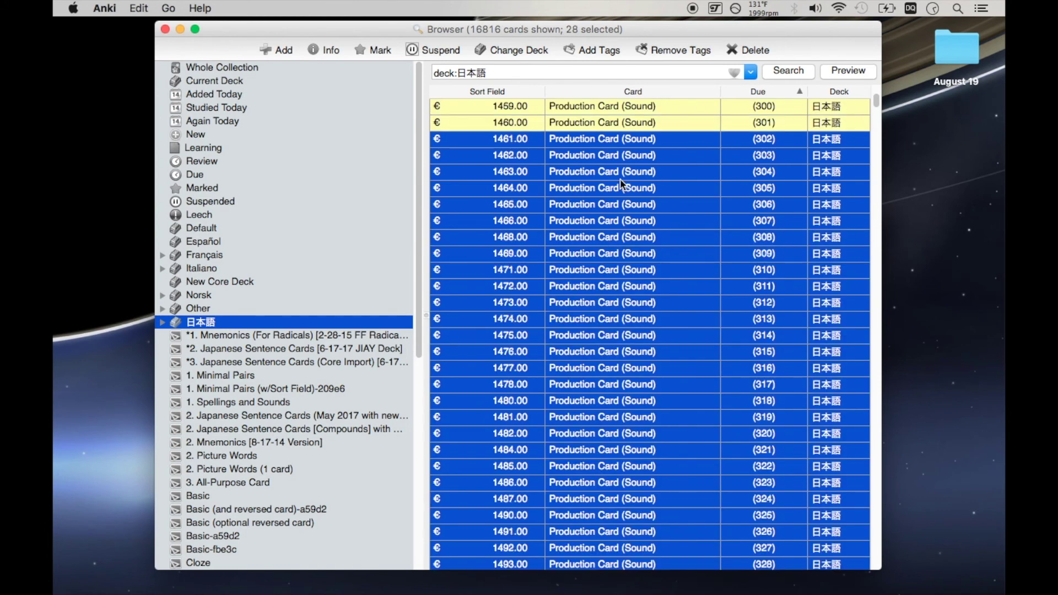
{"action": "left_click", "coordinate": [580, 108], "text": "shift"}
{"action": "left_click", "coordinate": [618, 285]}
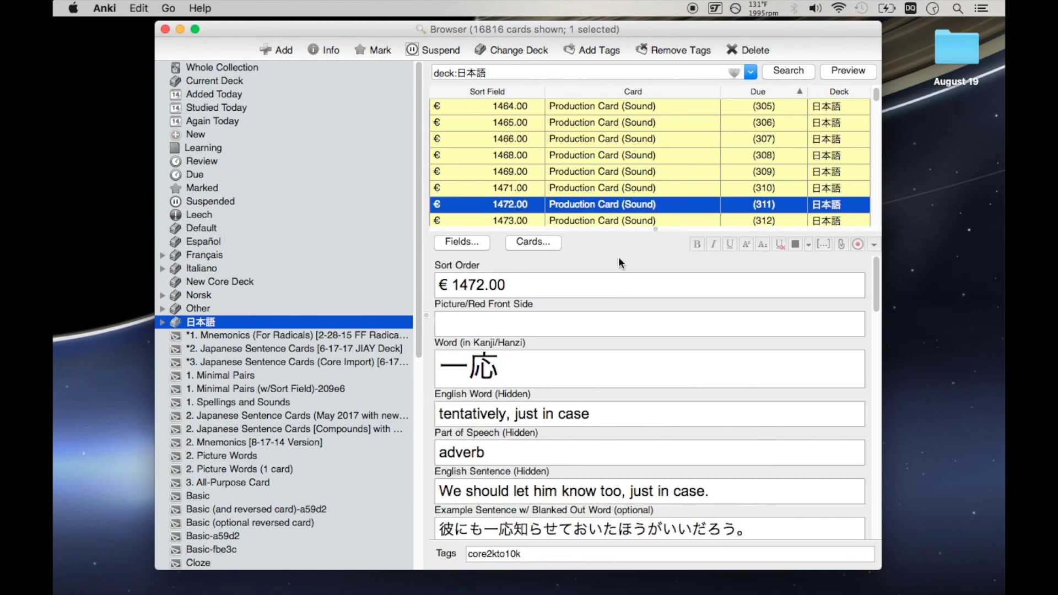
{"action": "scroll", "coordinate": [620, 158], "scroll_direction": "up", "scroll_amount": 1}
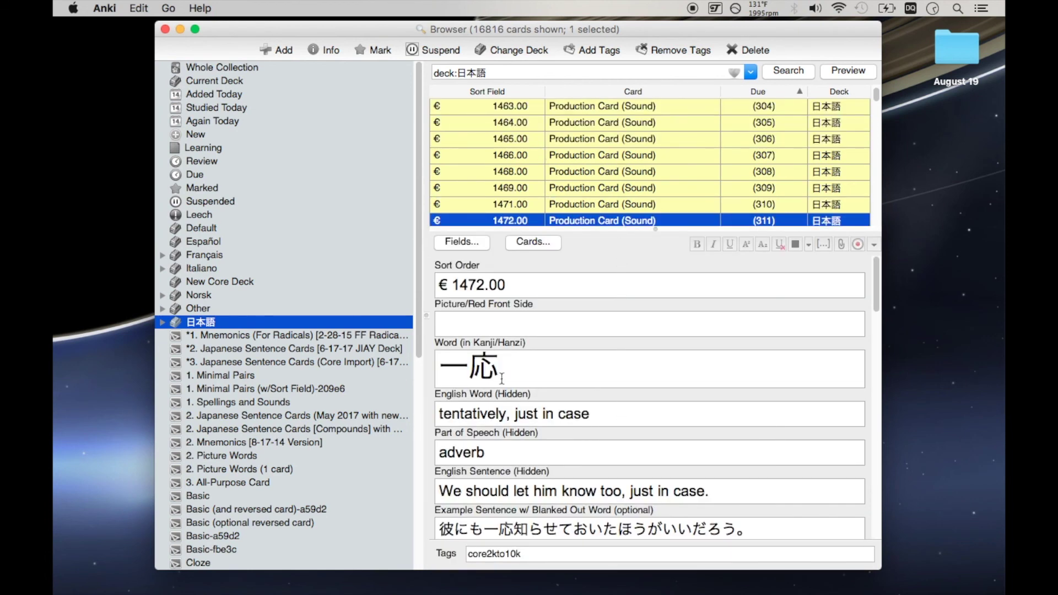
{"action": "scroll", "coordinate": [669, 364], "scroll_direction": "down", "scroll_amount": 1}
{"action": "scroll", "coordinate": [669, 364], "scroll_direction": "down", "scroll_amount": 1}
{"action": "scroll", "coordinate": [619, 465], "scroll_direction": "up", "scroll_amount": 2}
{"action": "scroll", "coordinate": [650, 341], "scroll_direction": "down", "scroll_amount": 1}
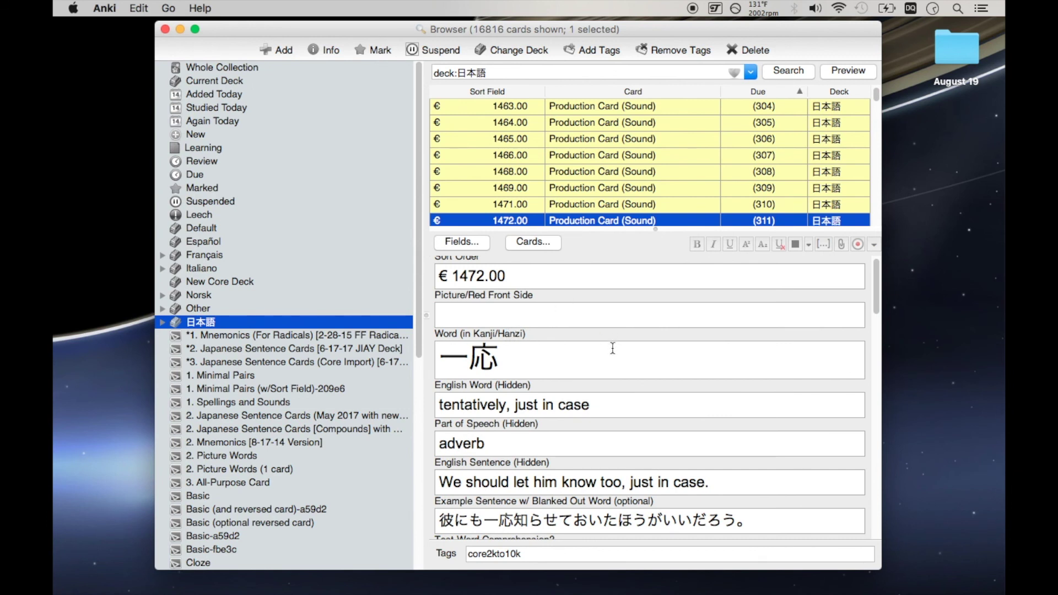
{"action": "scroll", "coordinate": [606, 379], "scroll_direction": "down", "scroll_amount": 1}
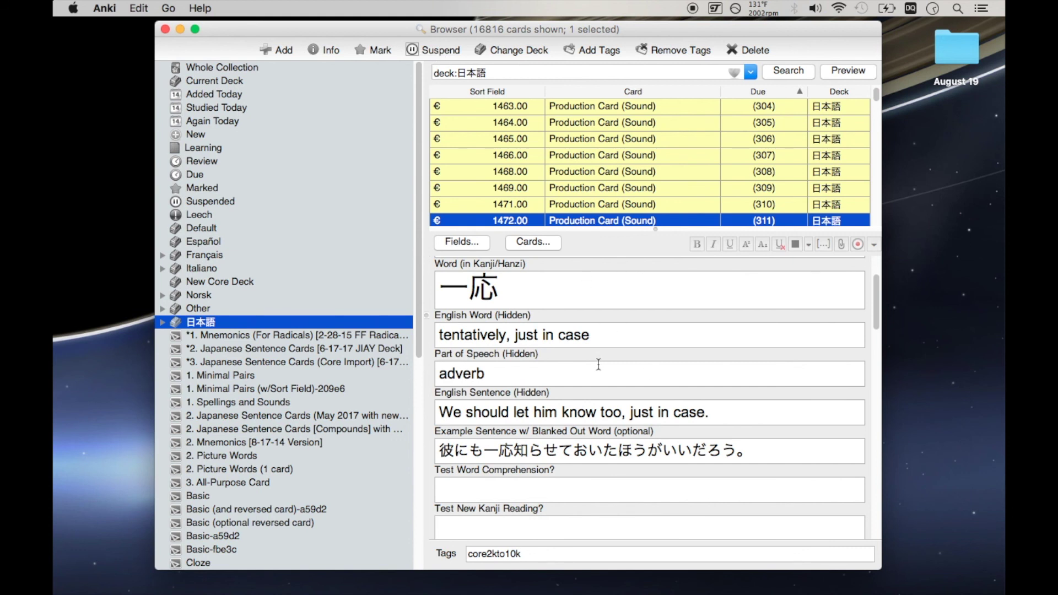
{"action": "scroll", "coordinate": [584, 172], "scroll_direction": "up", "scroll_amount": 20}
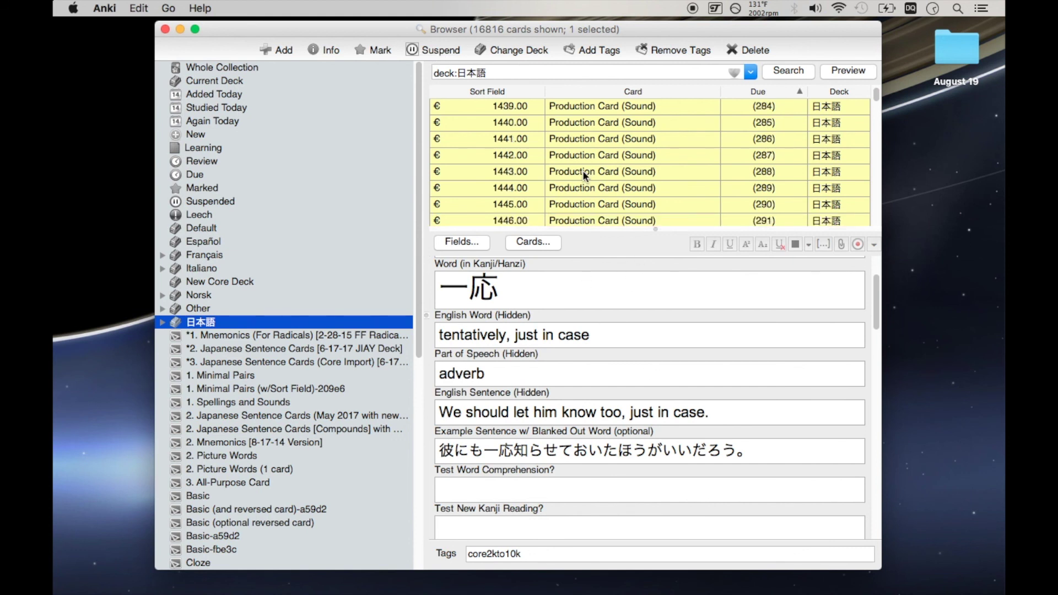
{"action": "scroll", "coordinate": [583, 170], "scroll_direction": "up", "scroll_amount": 8}
{"action": "left_click", "coordinate": [583, 170]}
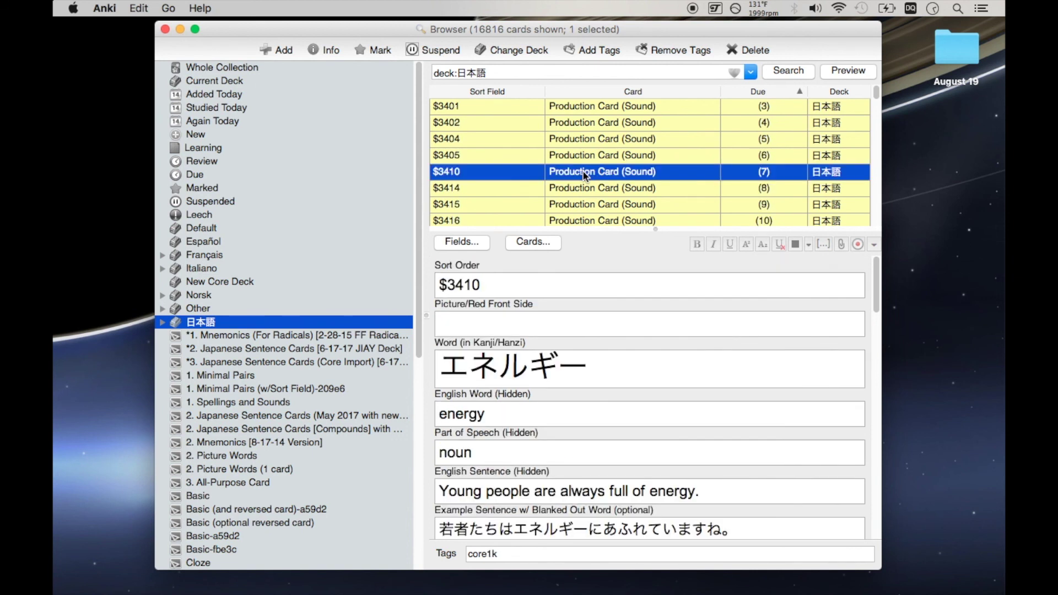
{"action": "scroll", "coordinate": [583, 170], "scroll_direction": "up", "scroll_amount": 1}
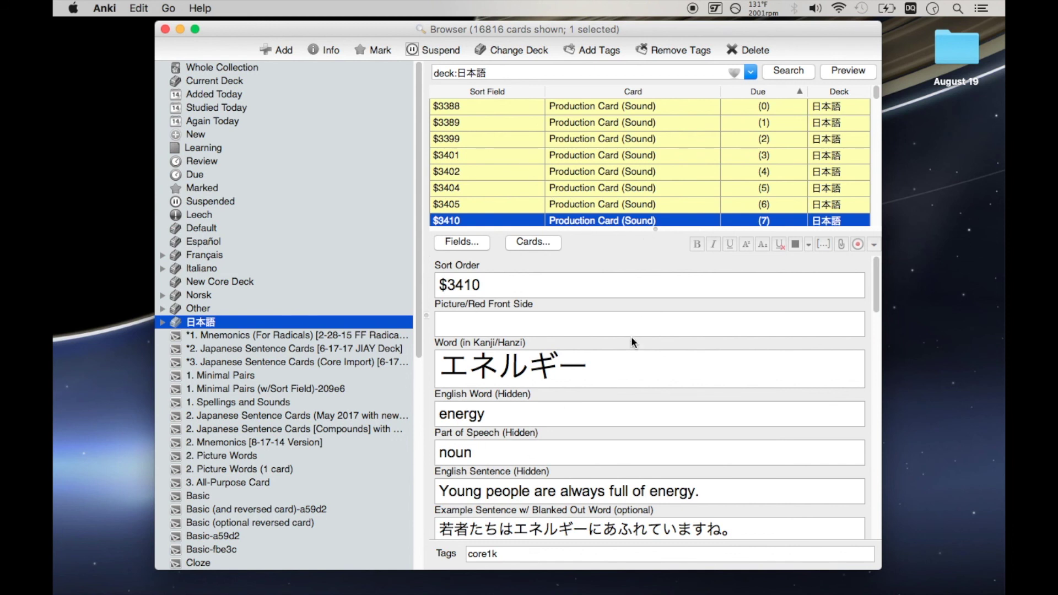
{"action": "scroll", "coordinate": [611, 358], "scroll_direction": "down", "scroll_amount": 10}
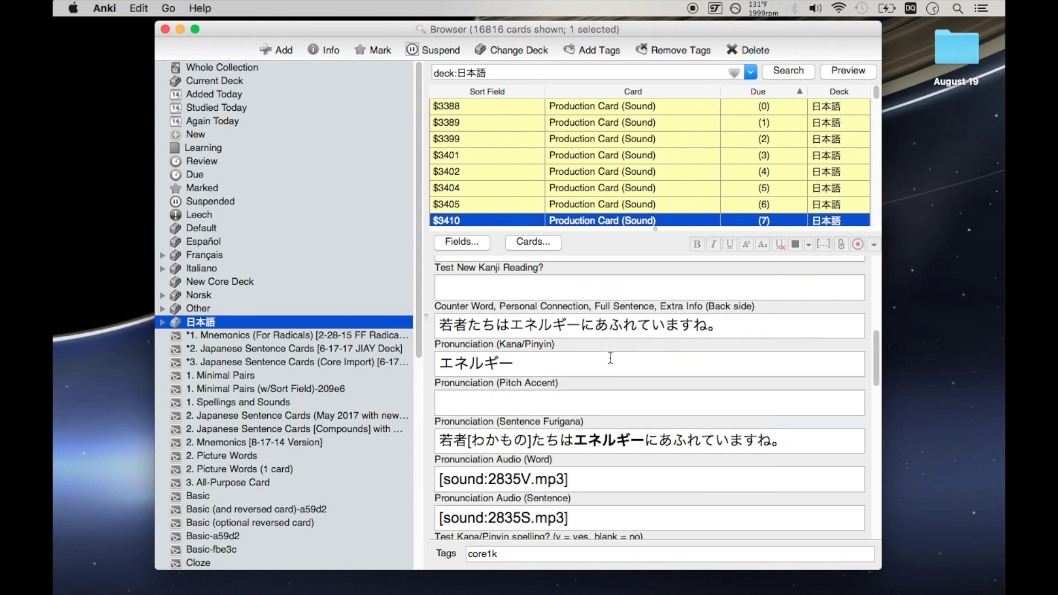
{"action": "left_click", "coordinate": [484, 435]}
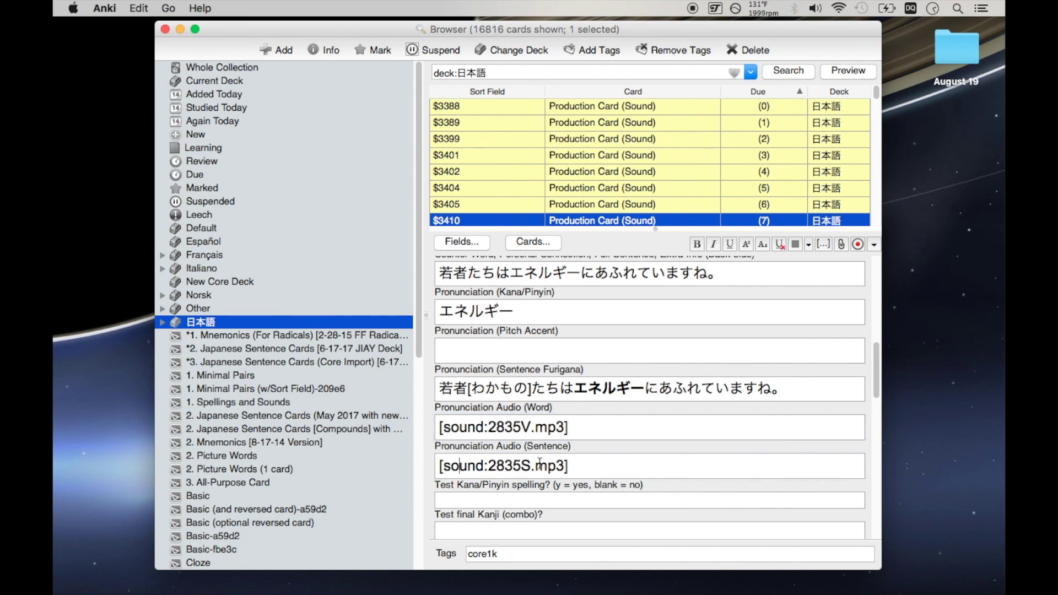
{"action": "left_click", "coordinate": [595, 156]}
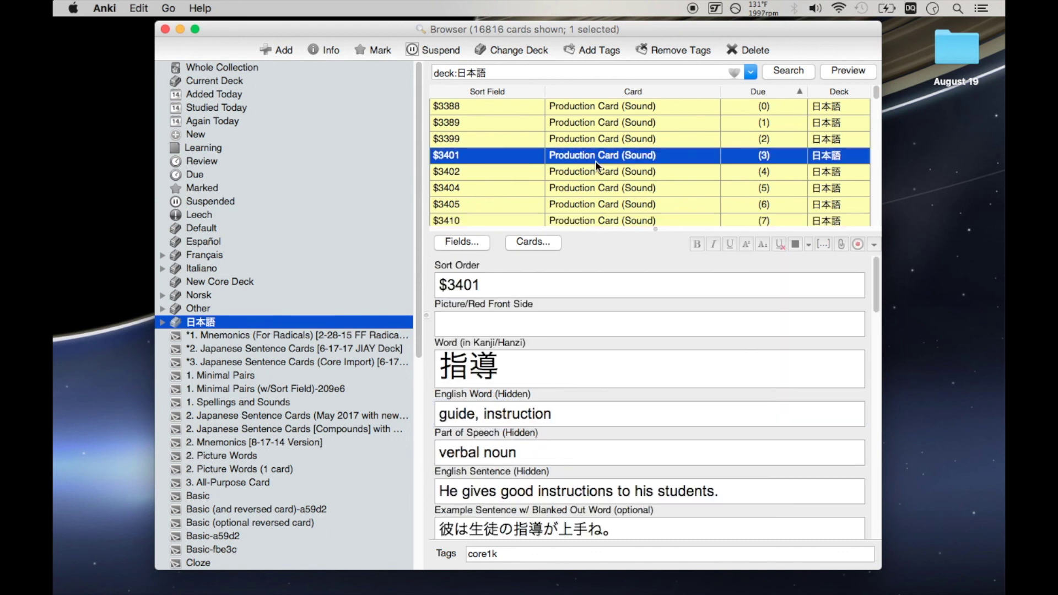
{"action": "scroll", "coordinate": [595, 160], "scroll_direction": "down", "scroll_amount": 3}
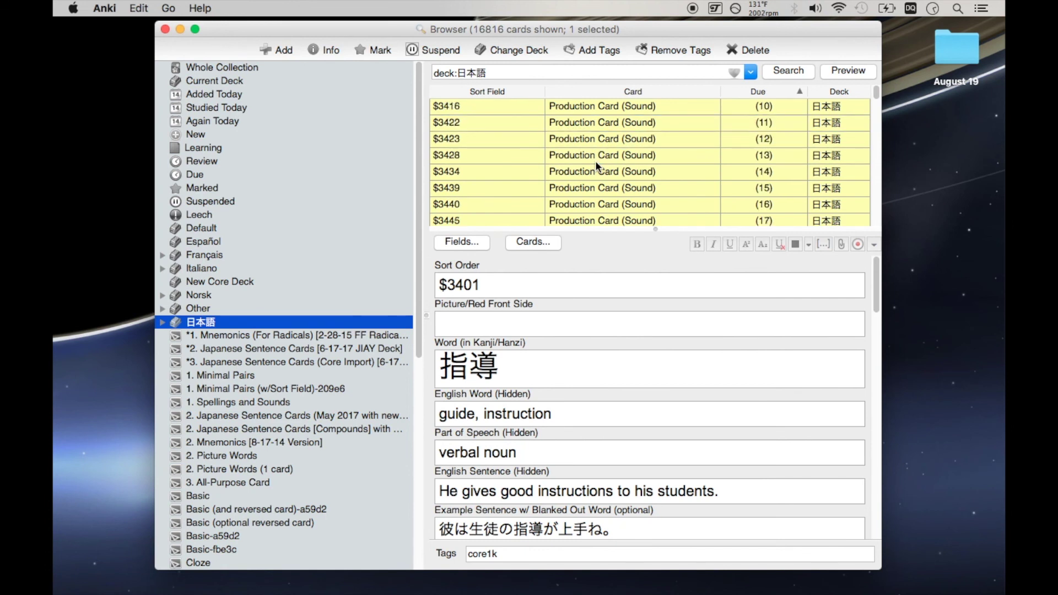
{"action": "left_click", "coordinate": [508, 71]}
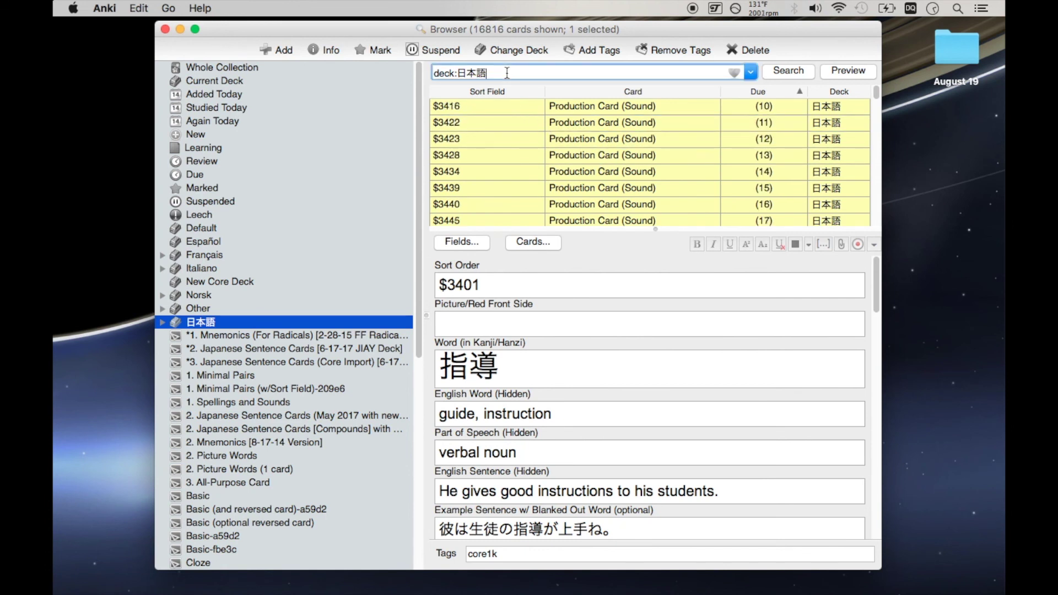
{"action": "scroll", "coordinate": [593, 353], "scroll_direction": "down", "scroll_amount": 2}
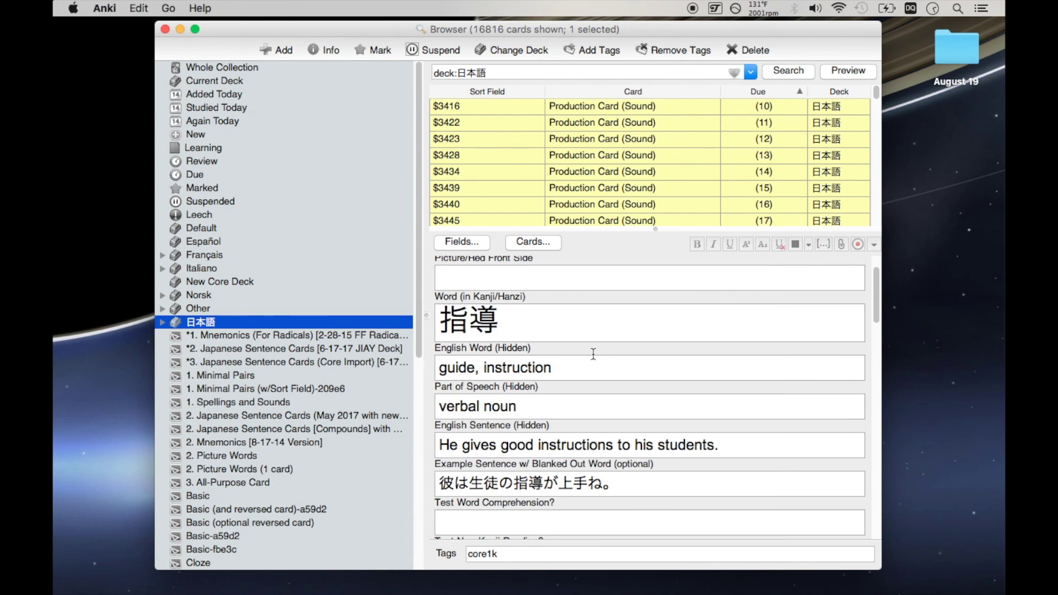
{"action": "left_click", "coordinate": [503, 73]}
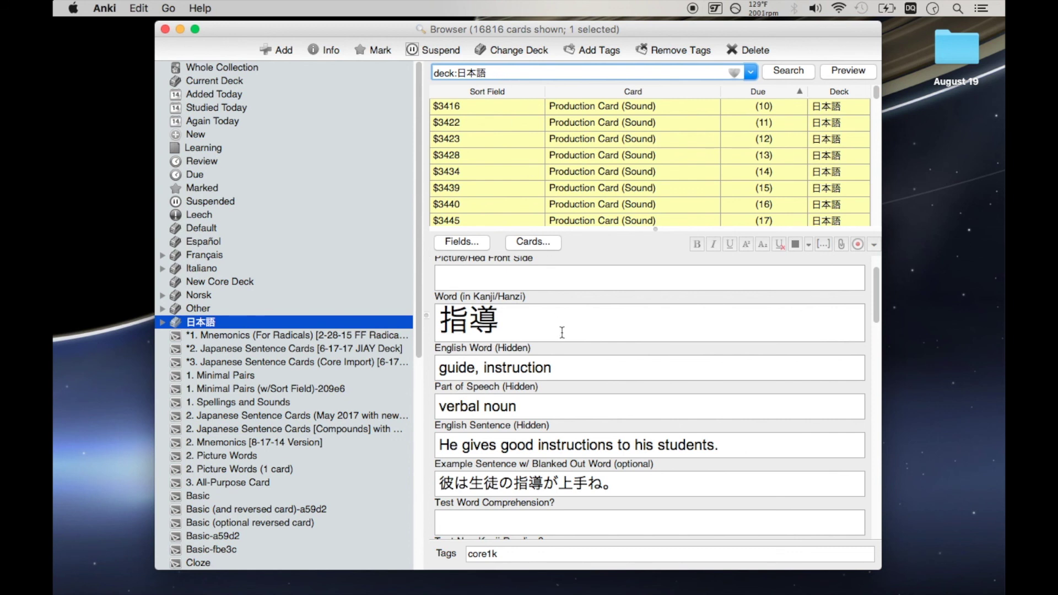
{"action": "scroll", "coordinate": [562, 333], "scroll_direction": "down", "scroll_amount": 2}
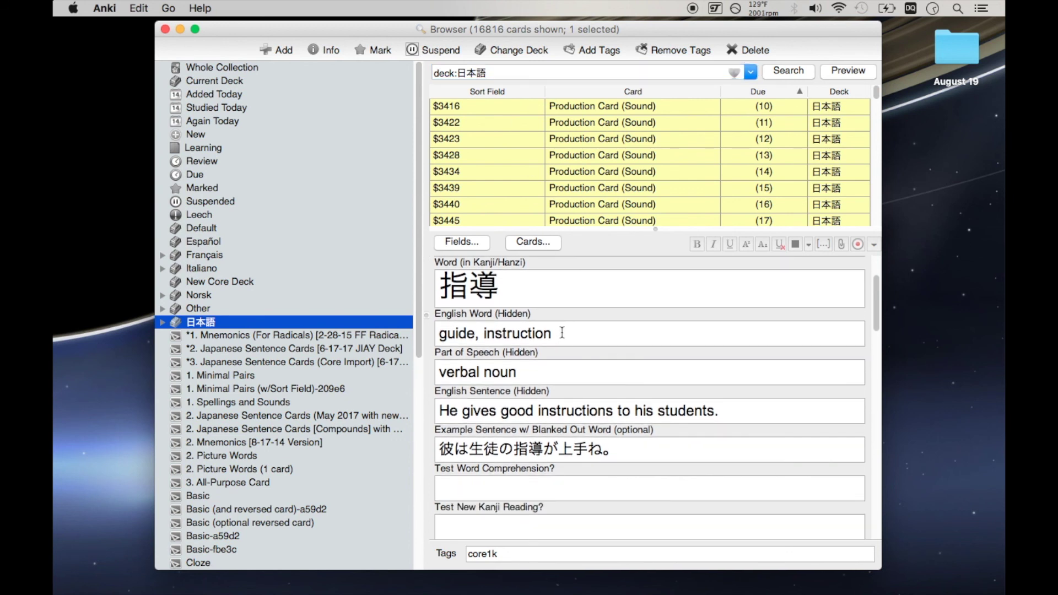
{"action": "left_click", "coordinate": [512, 73]}
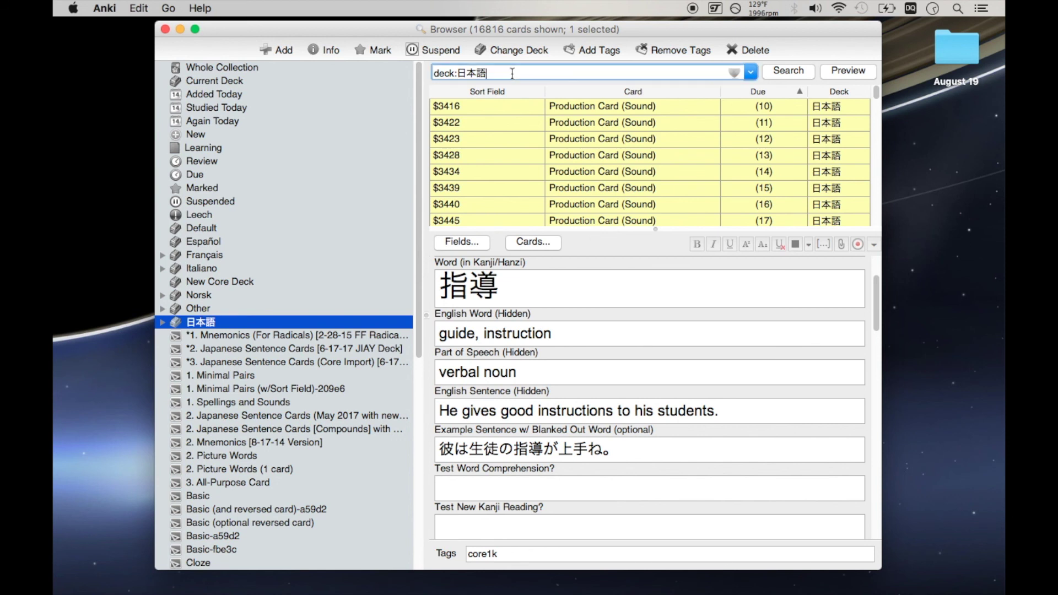